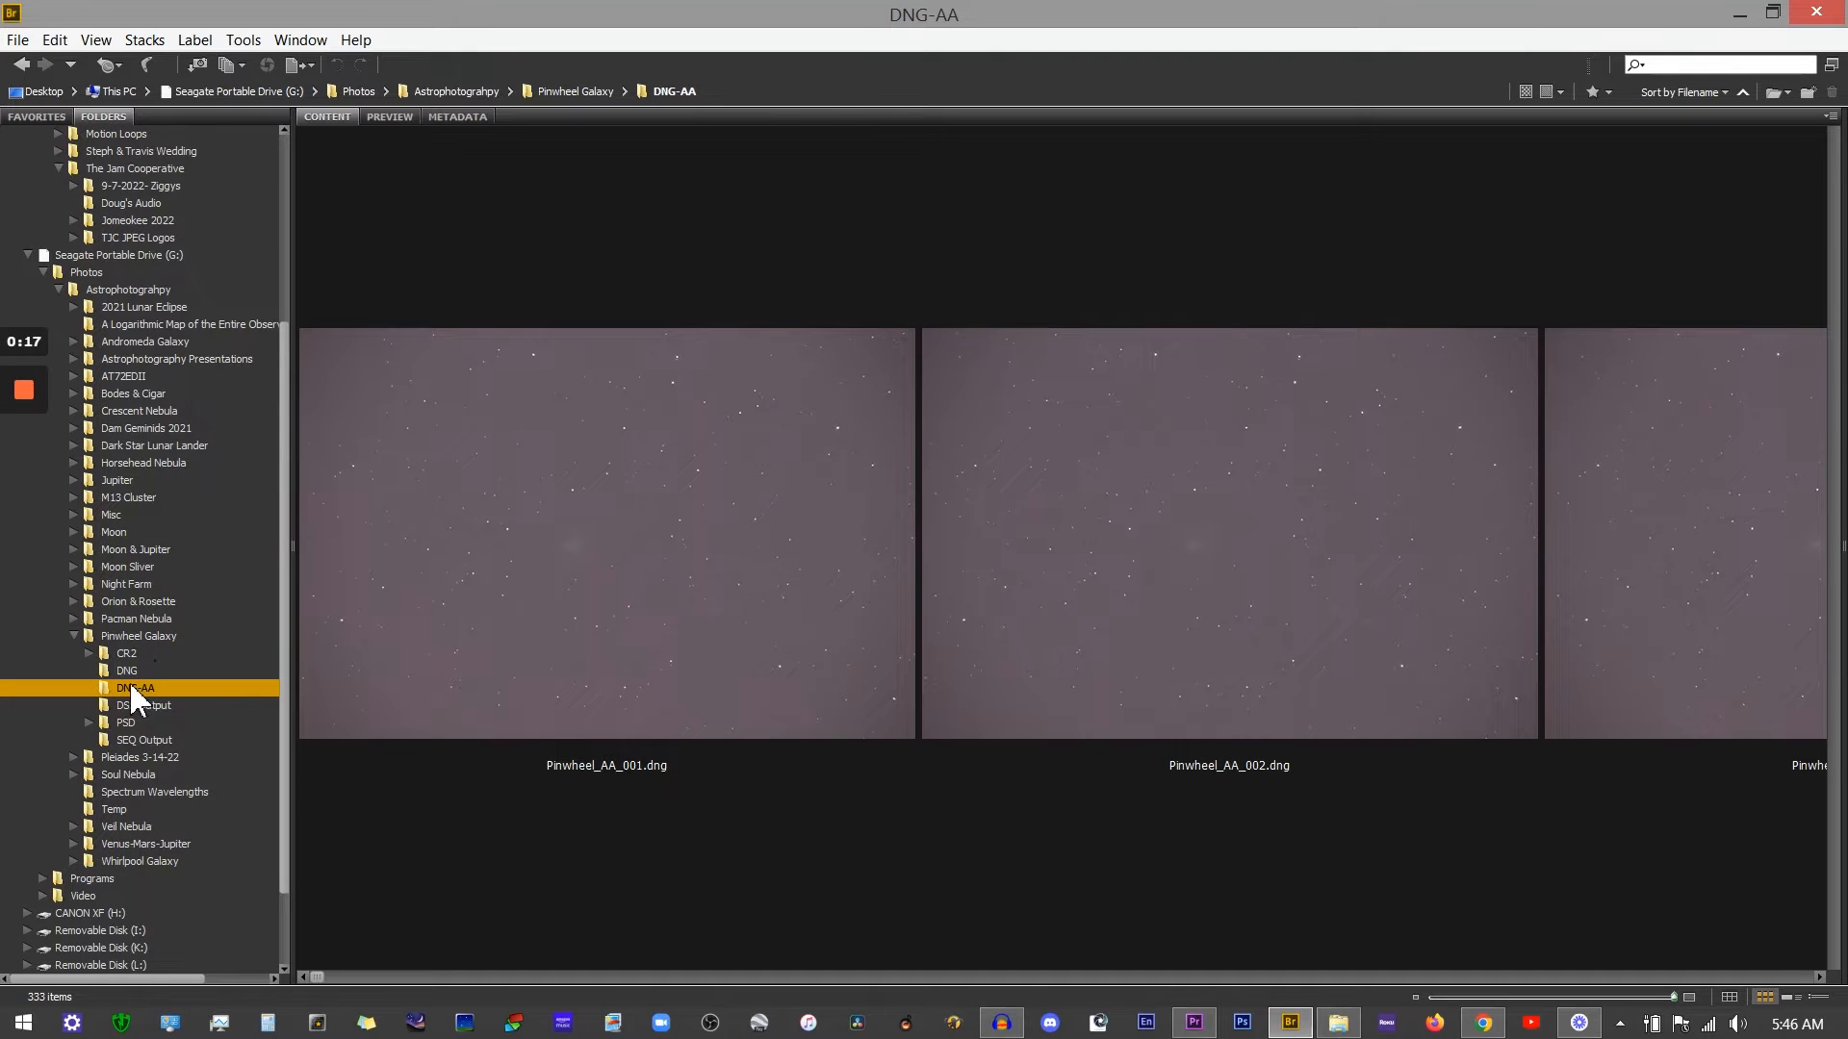
Step: Shrink the thumbnails and scroll through all the Pinwheel_AA frames in the DNG-AA folder
left_click(1464, 998)
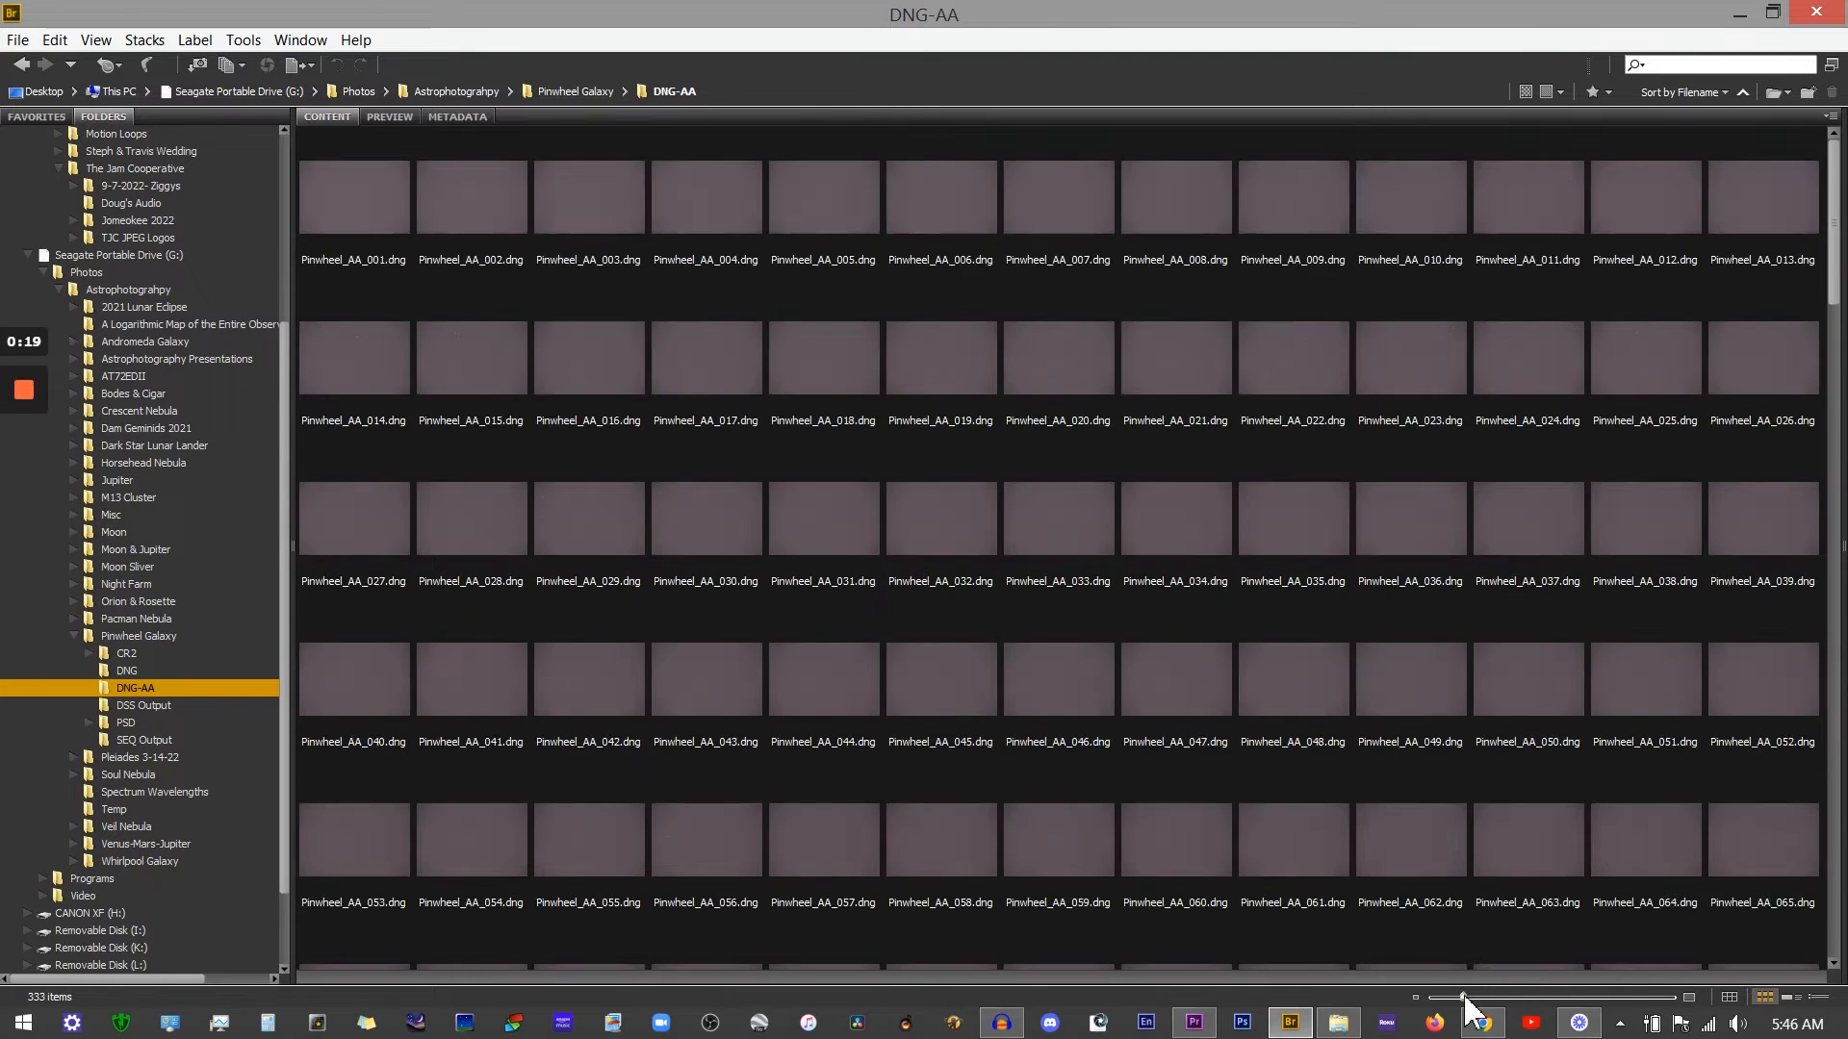
scroll(804, 570, "down", 10)
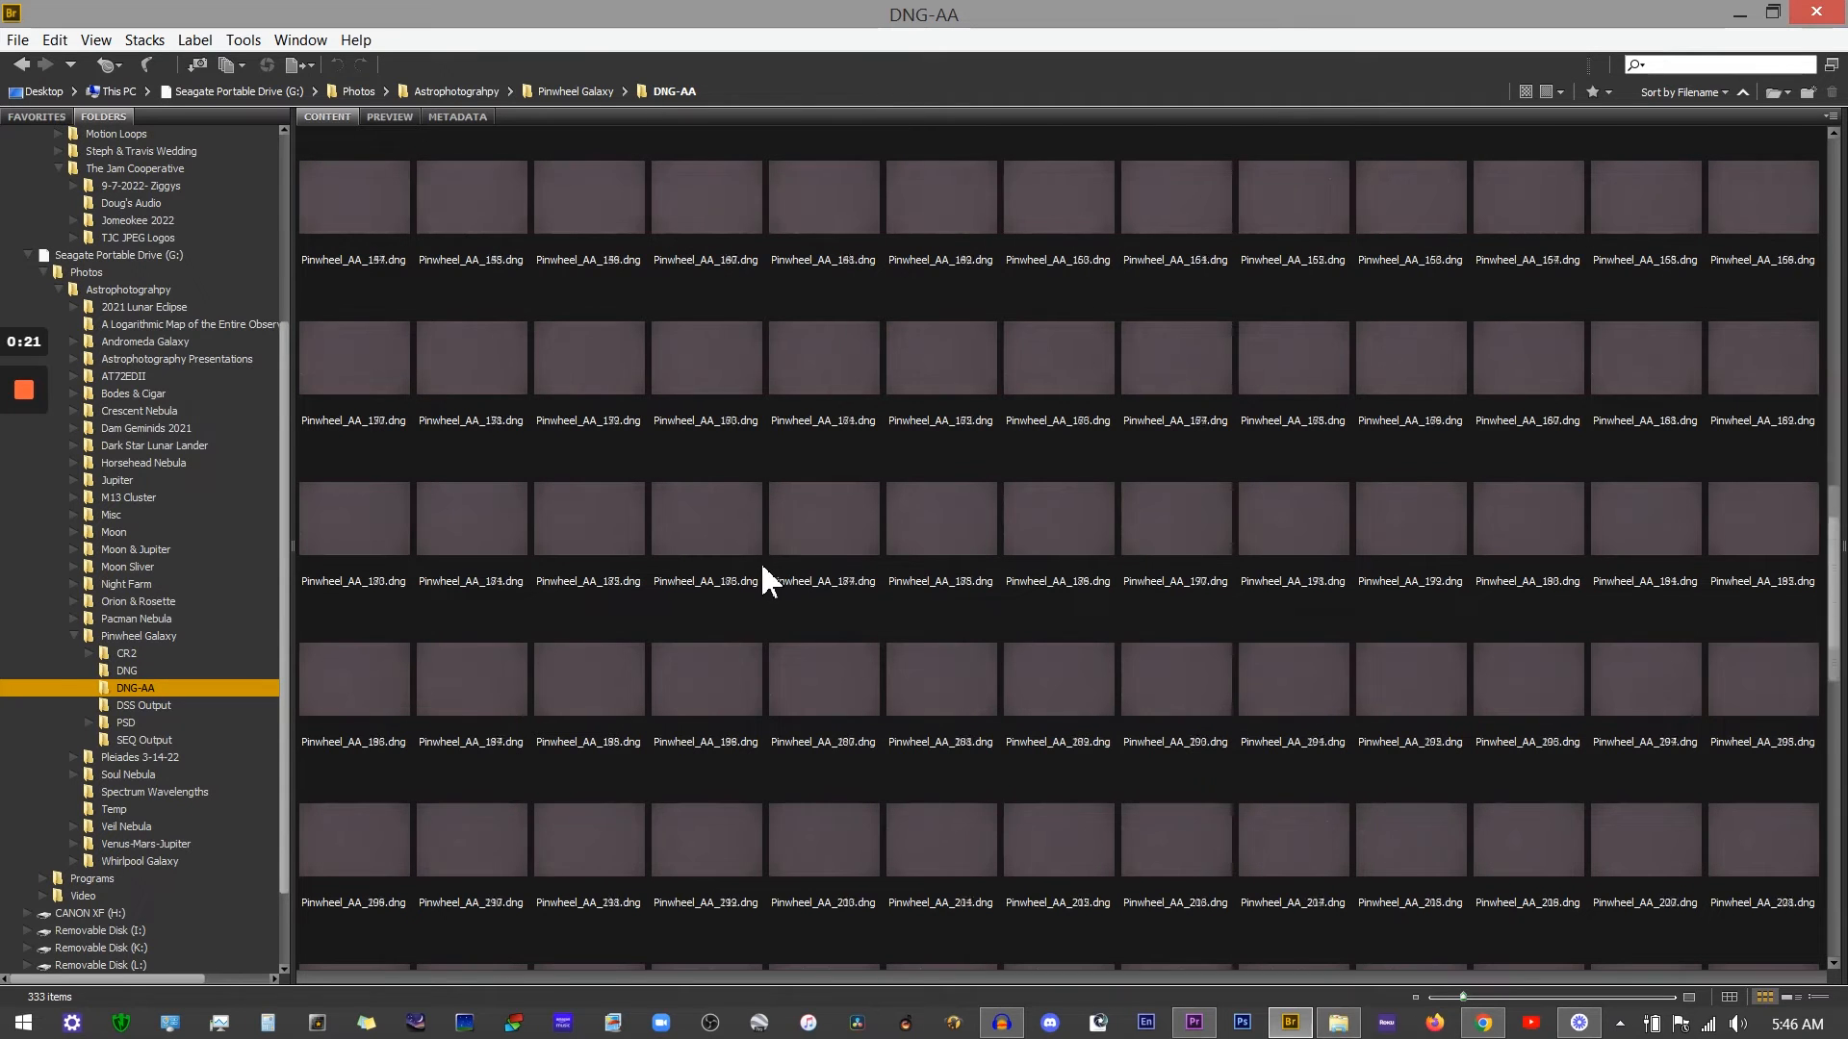
scroll(654, 577, "down", 3)
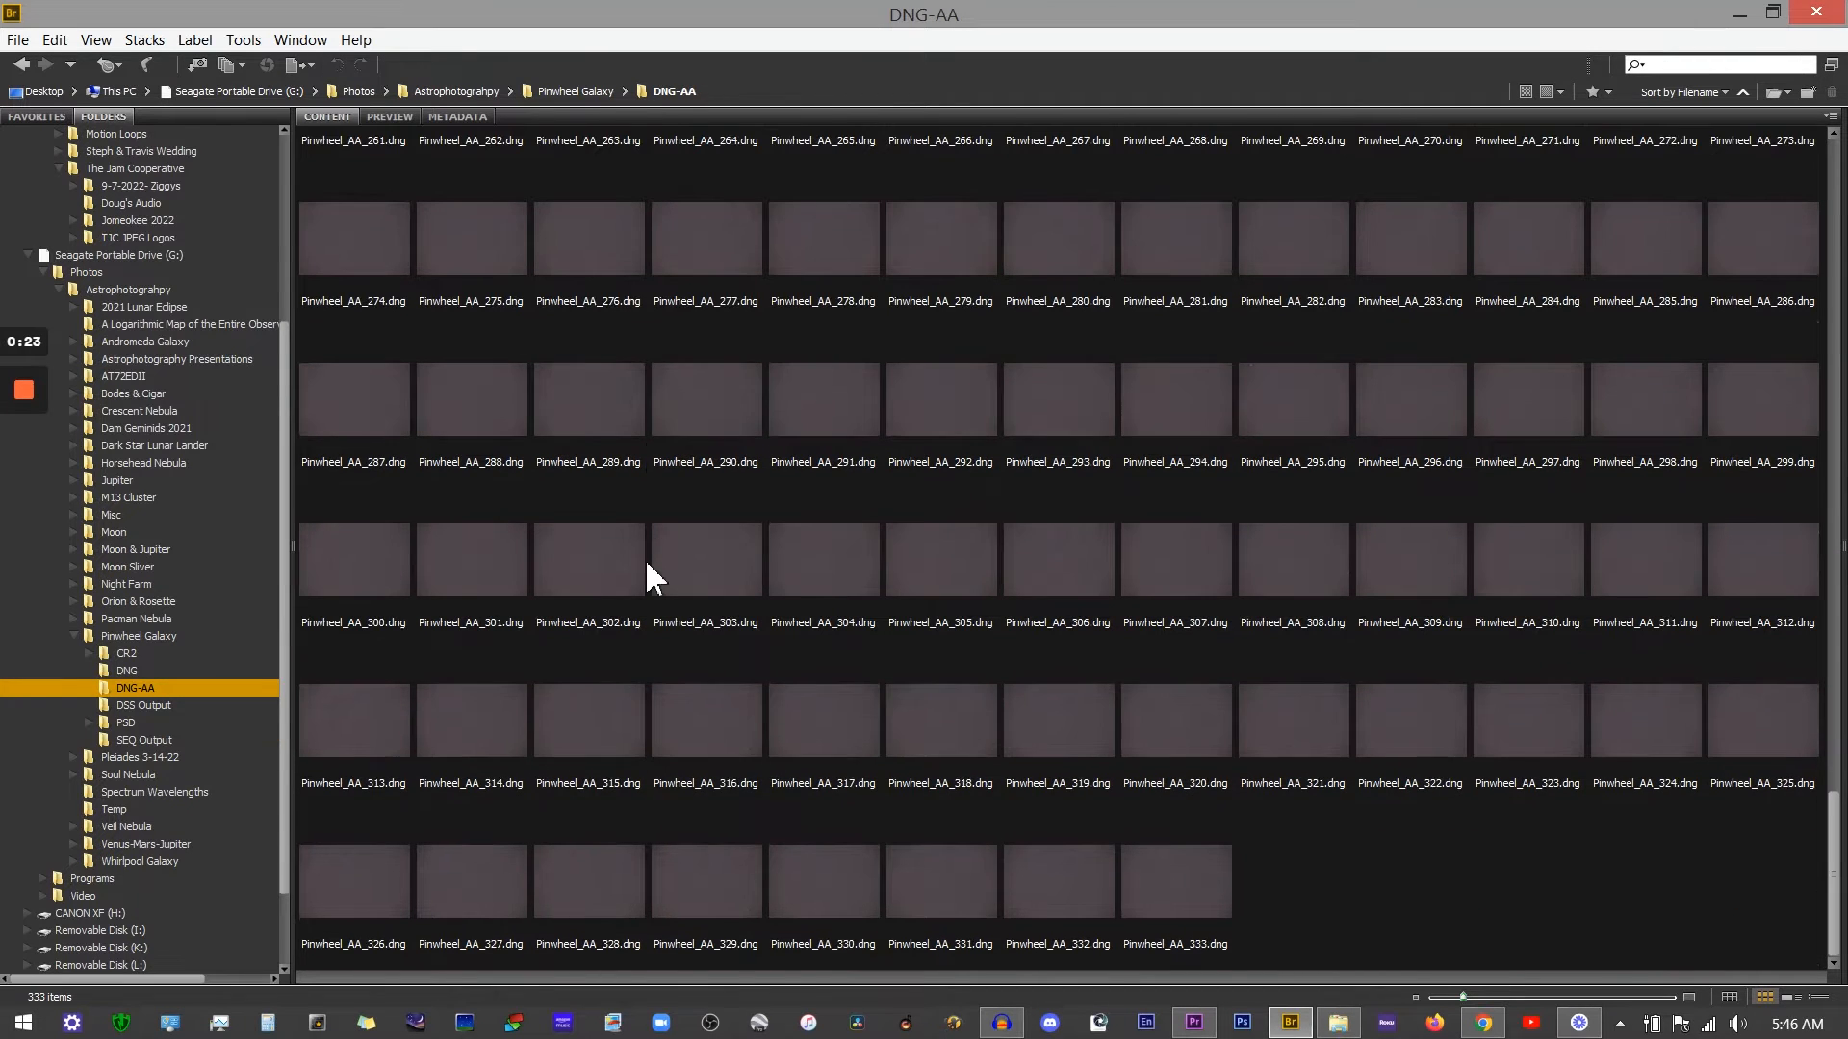
scroll(655, 577, "up", 14)
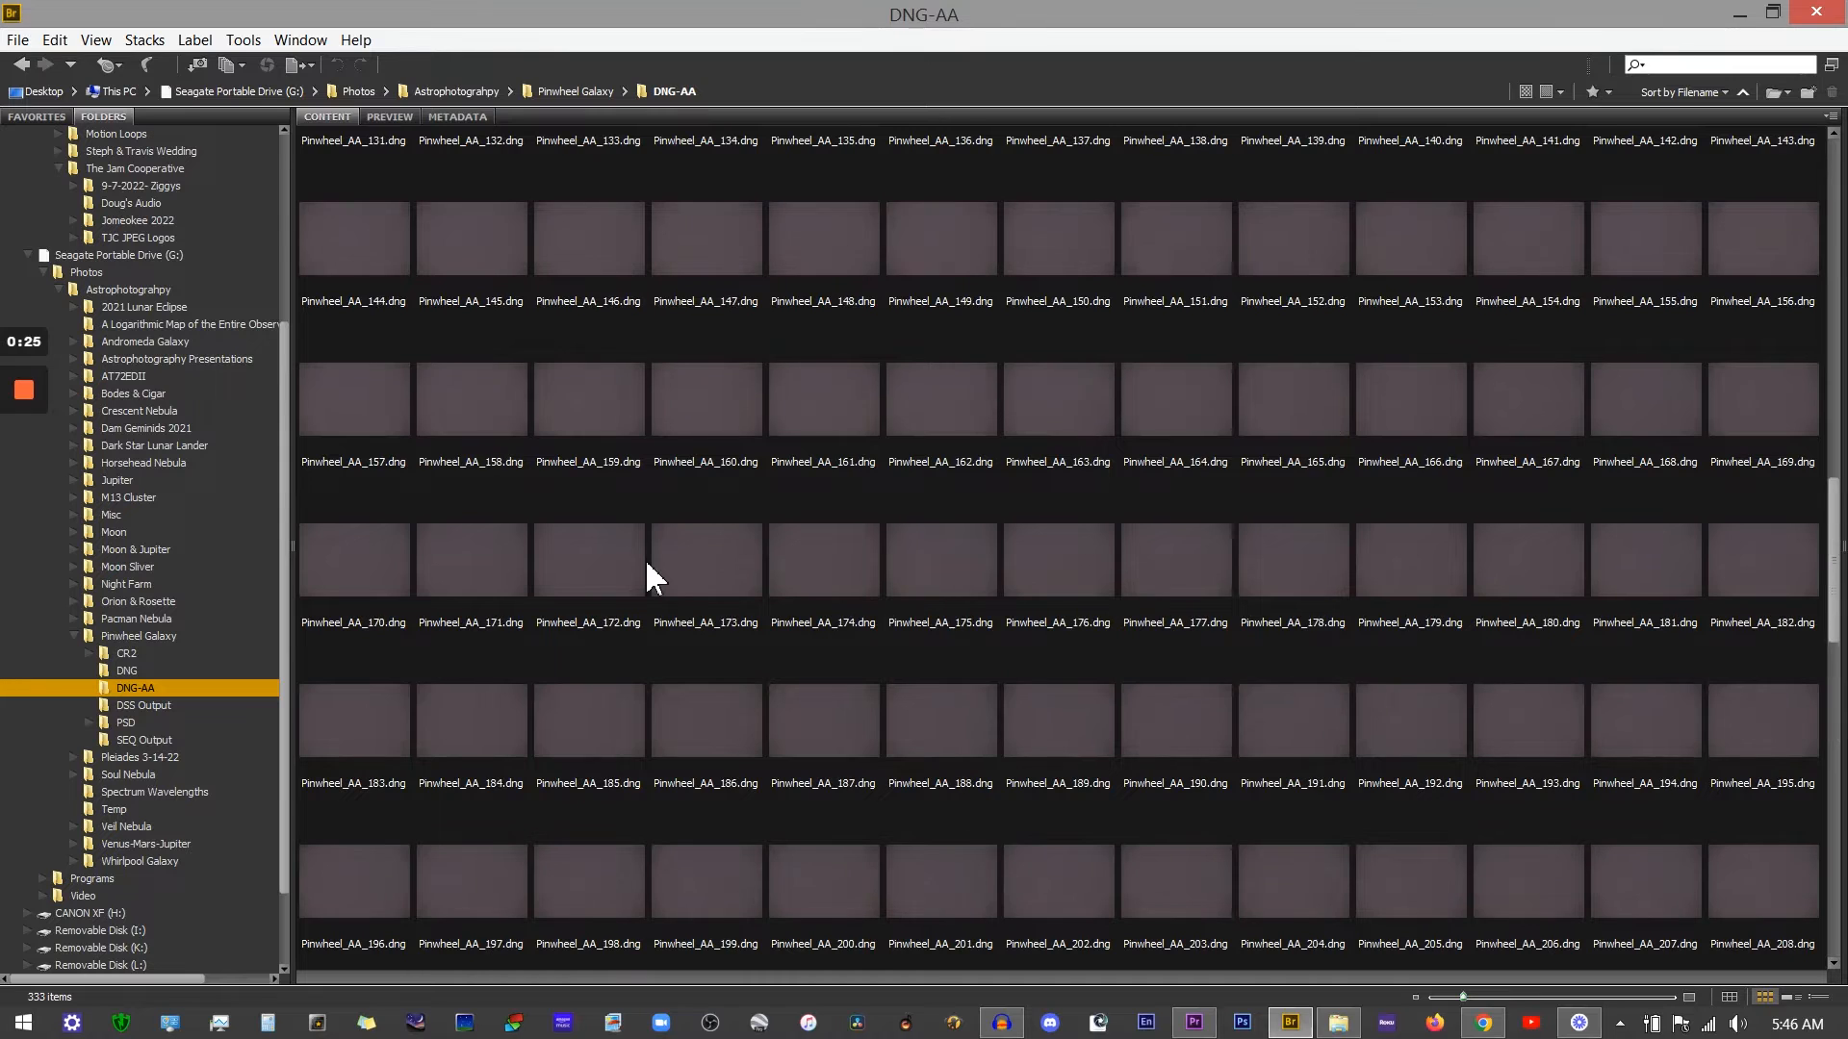
scroll(647, 576, "up", 6)
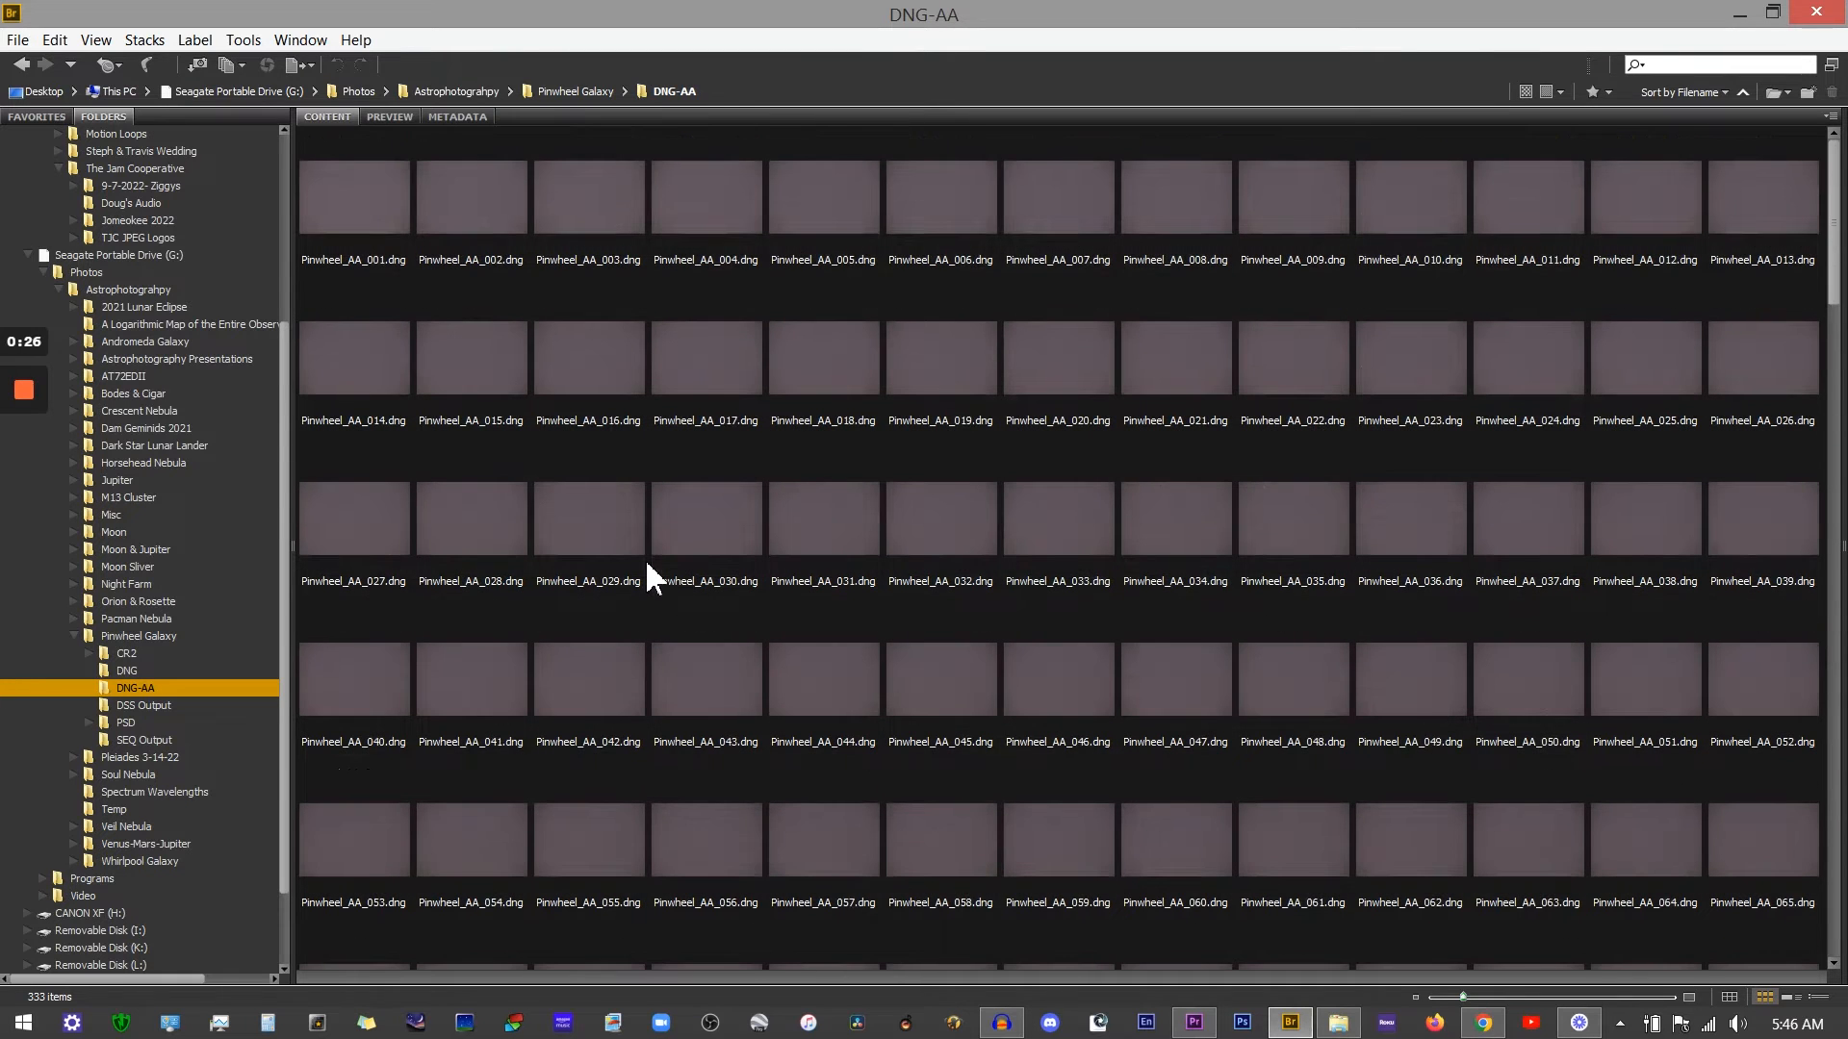
scroll(647, 565, "down", 11)
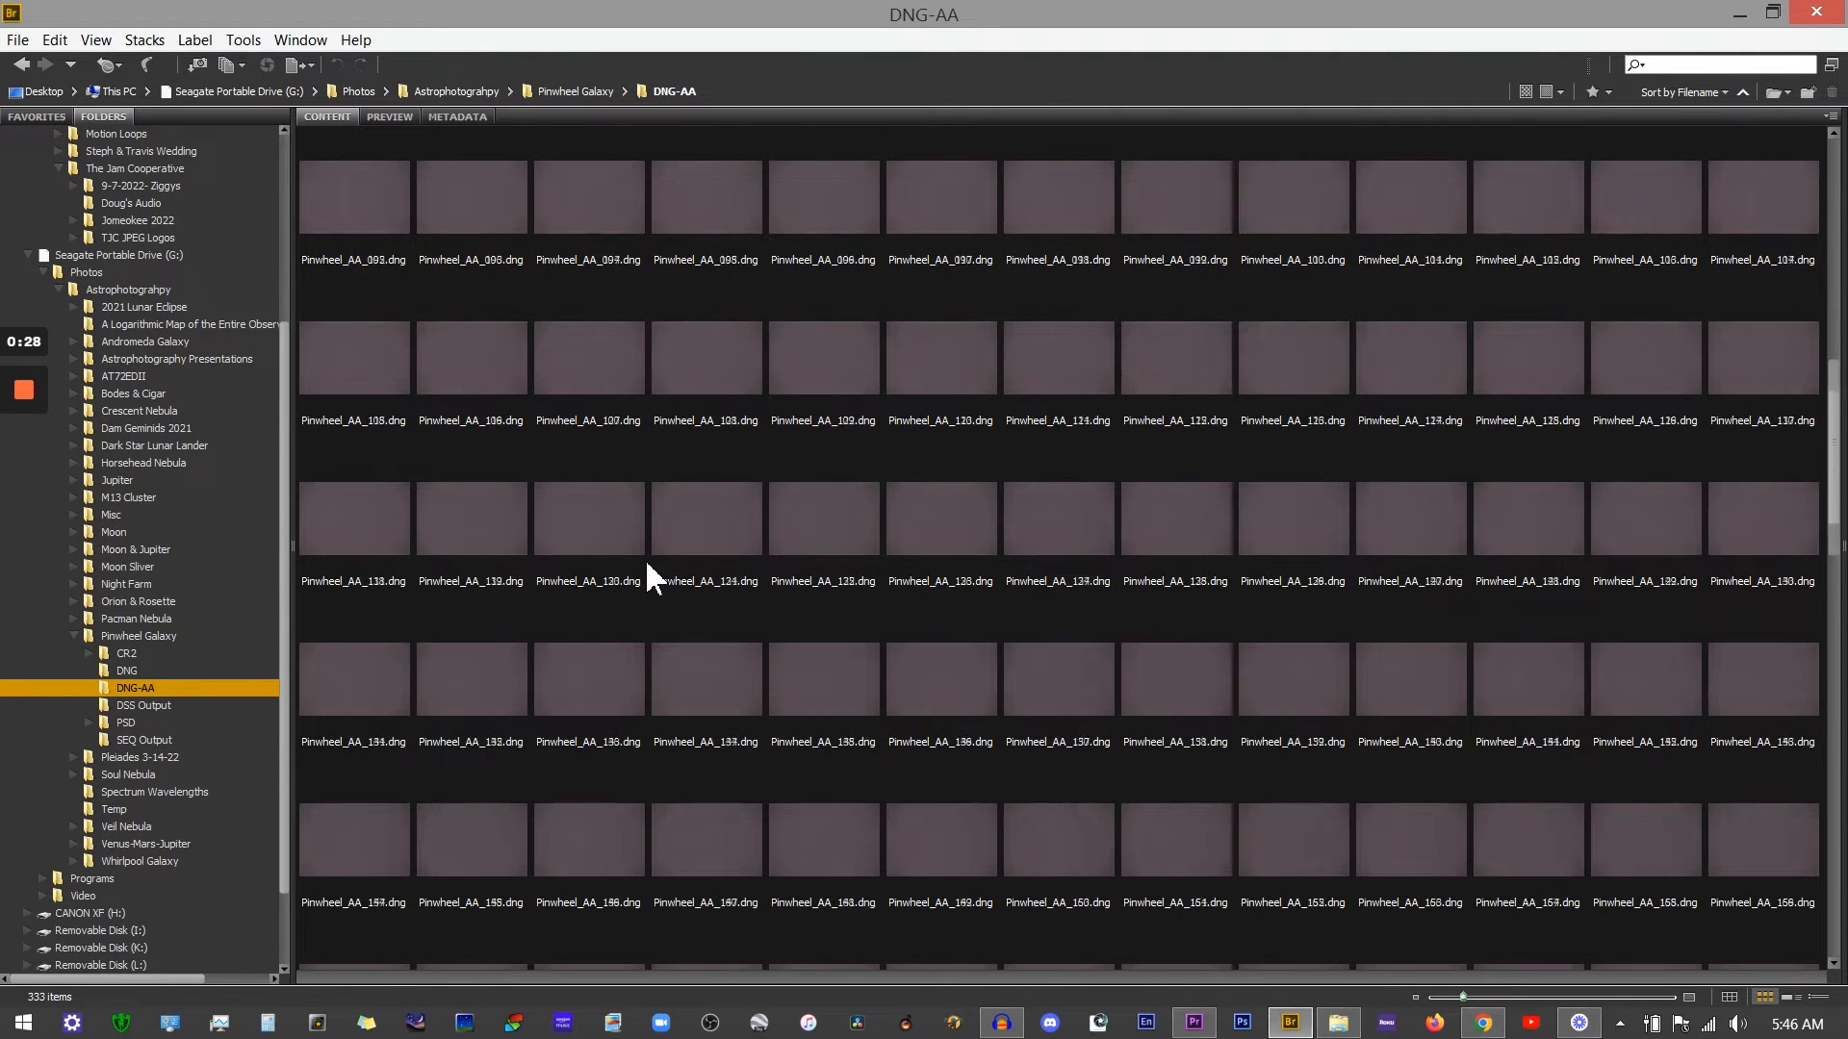
scroll(646, 575, "down", 6)
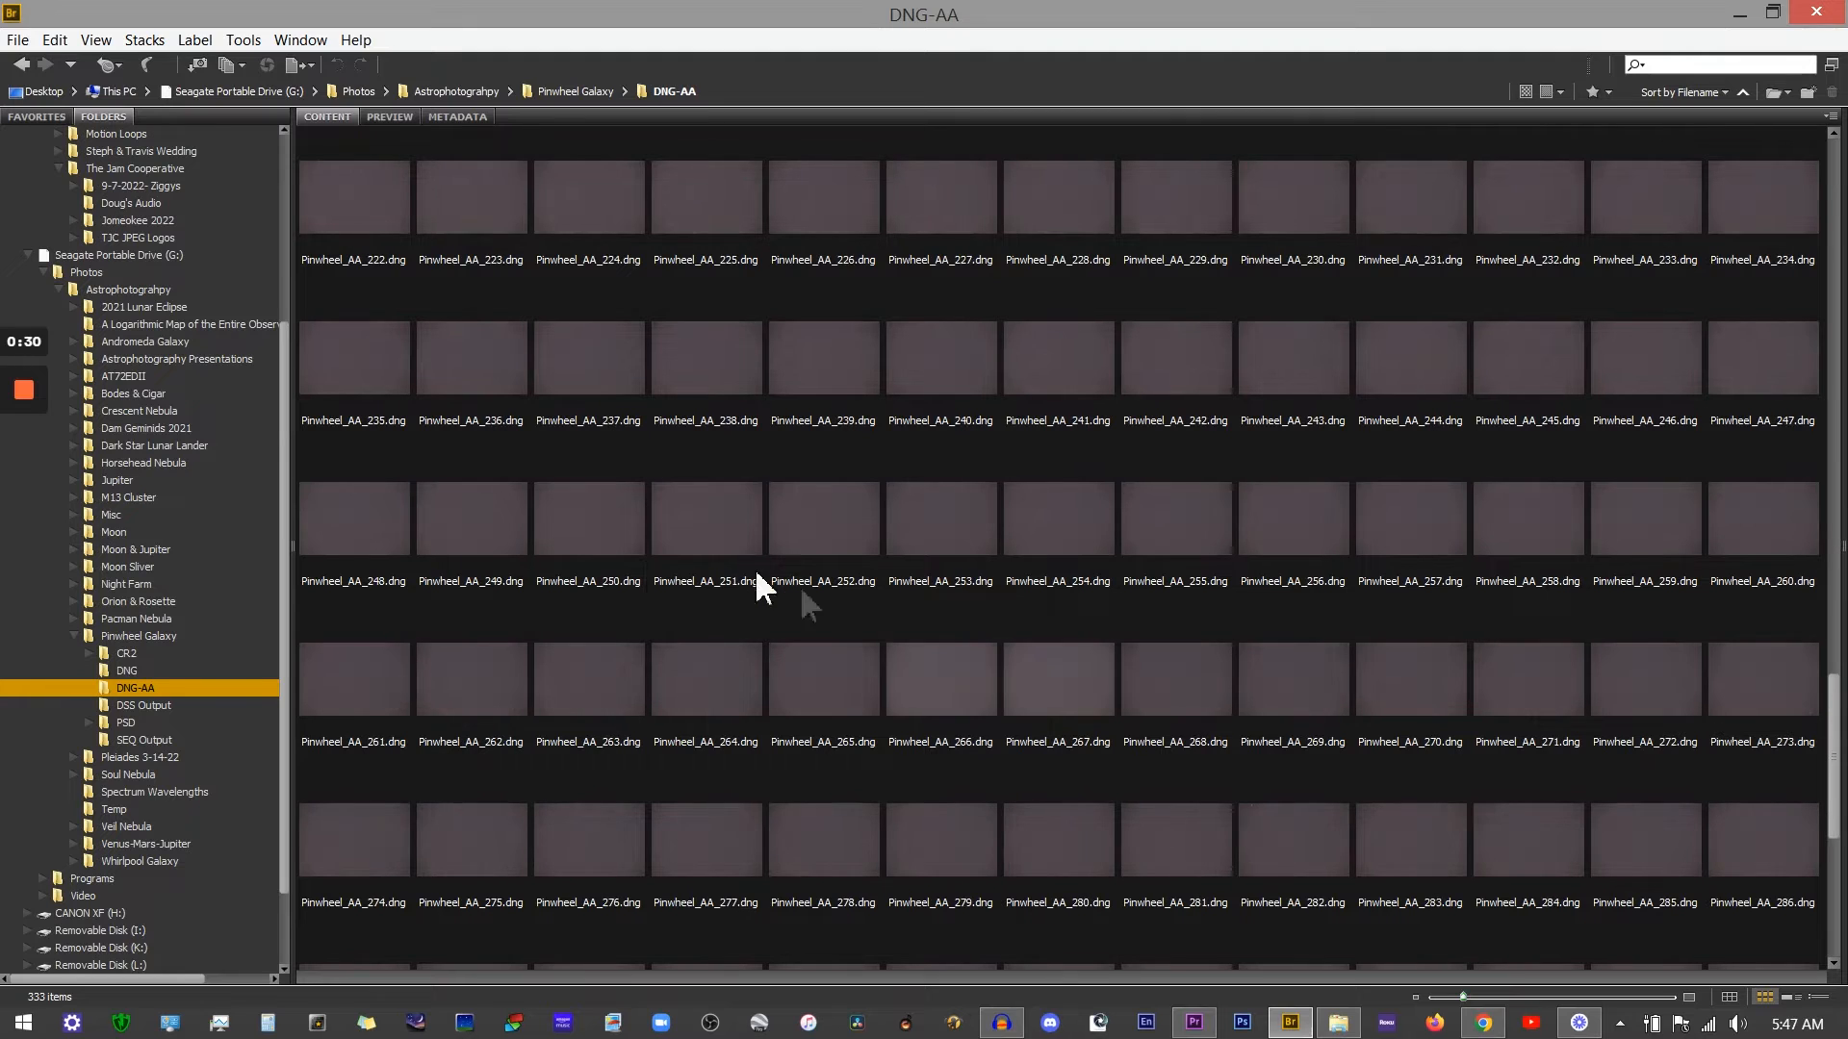
scroll(847, 601, "down", 2)
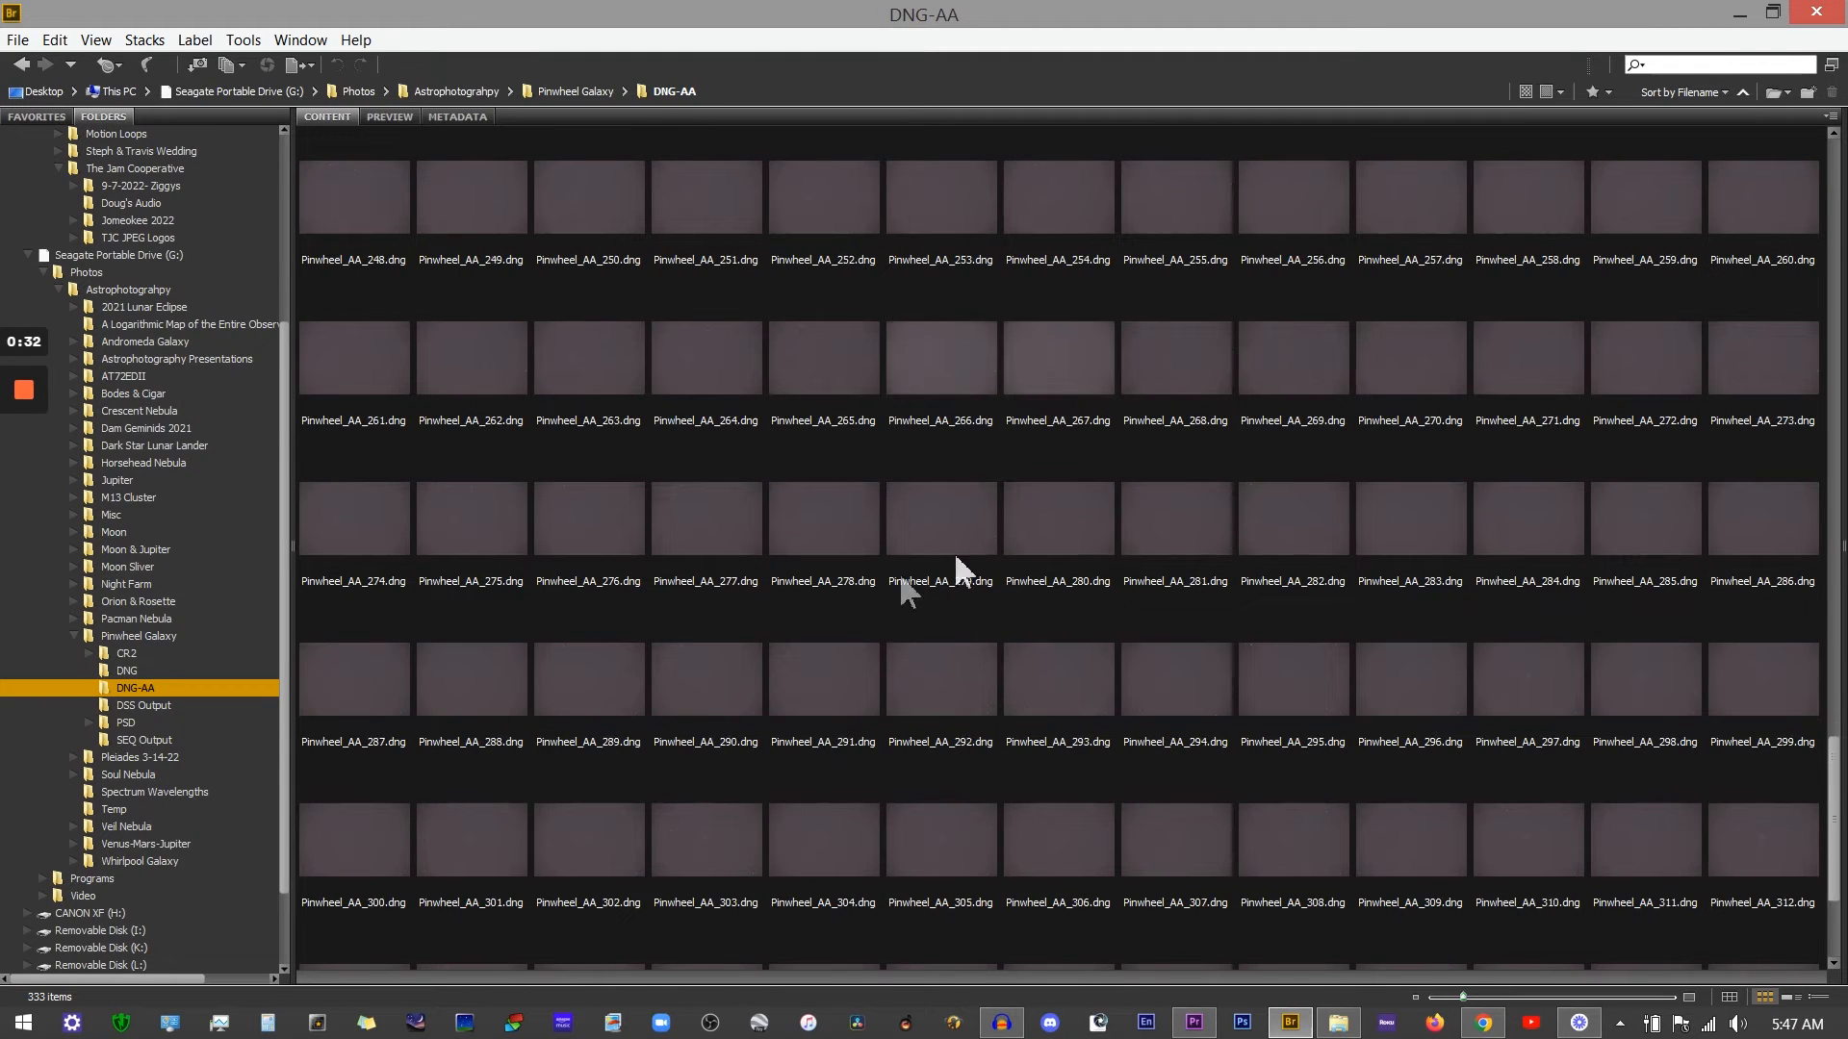
scroll(1147, 498, "up", 1)
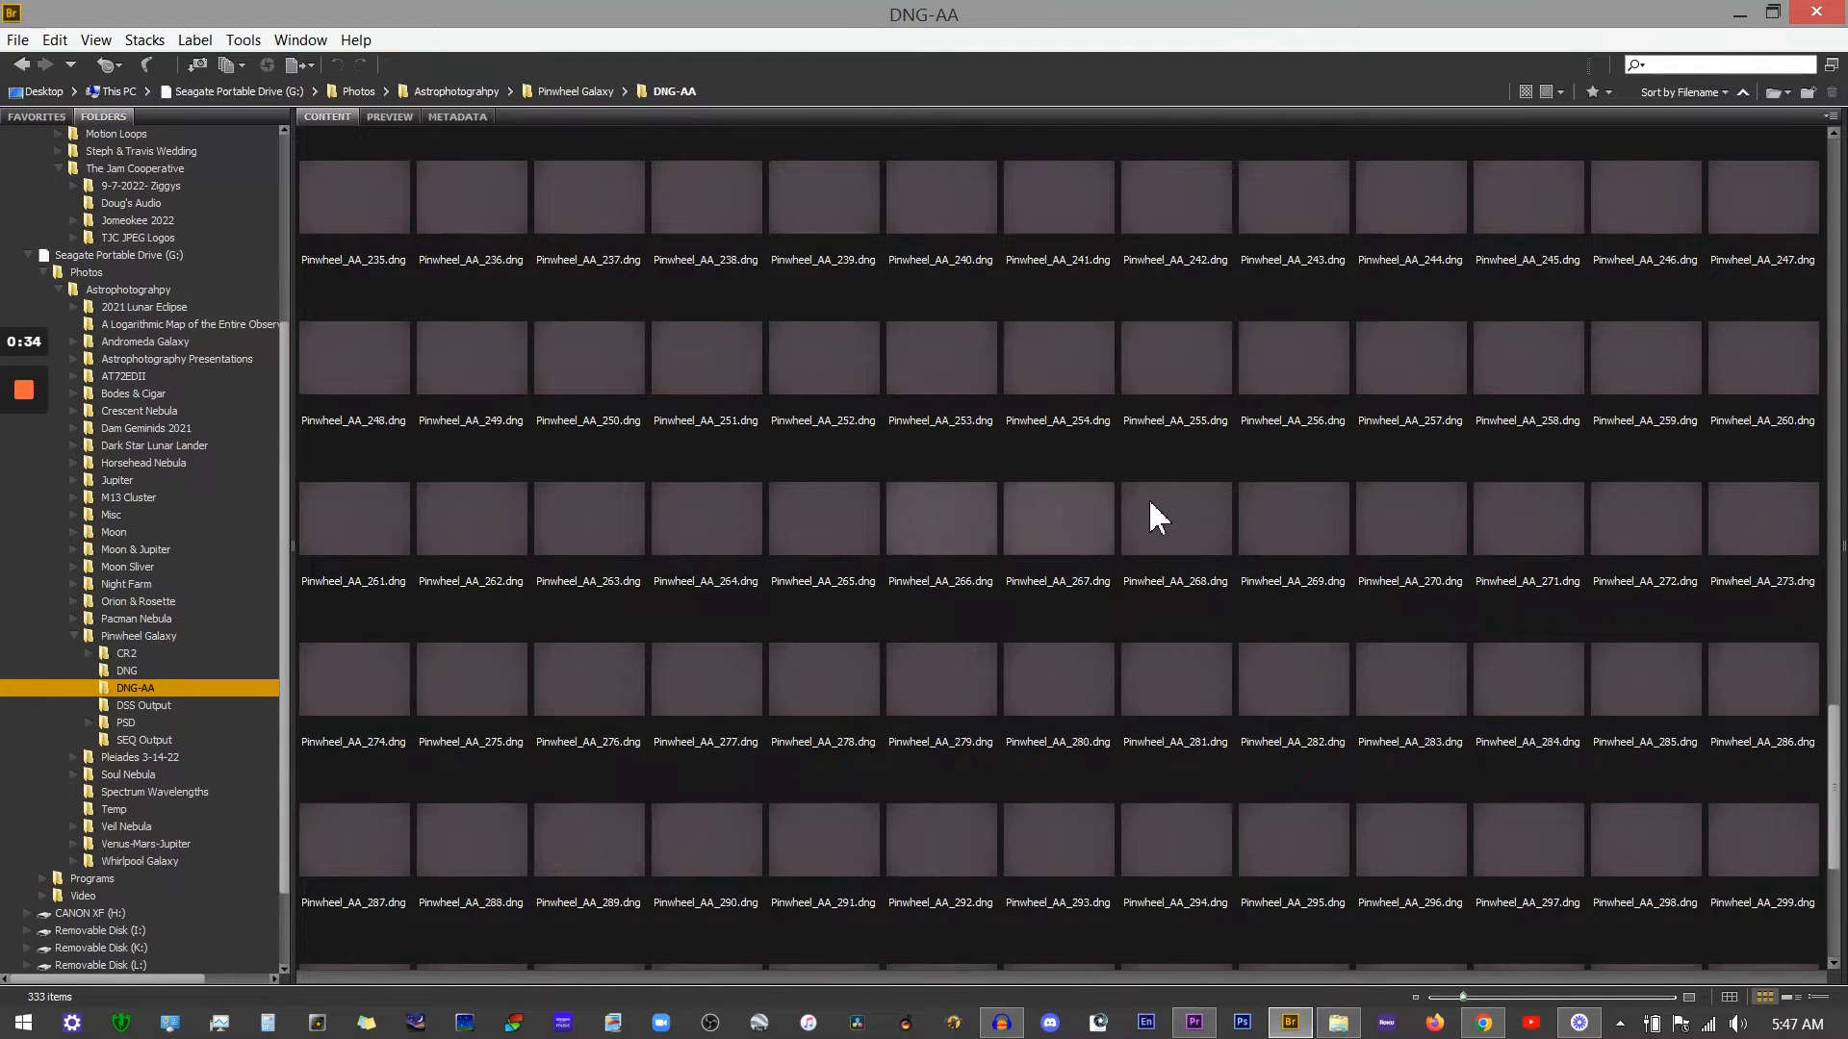
Step: Compare the exposure metadata of frames Pinwheel_AA_266, 265 and 267 one after another
left_click(951, 526)
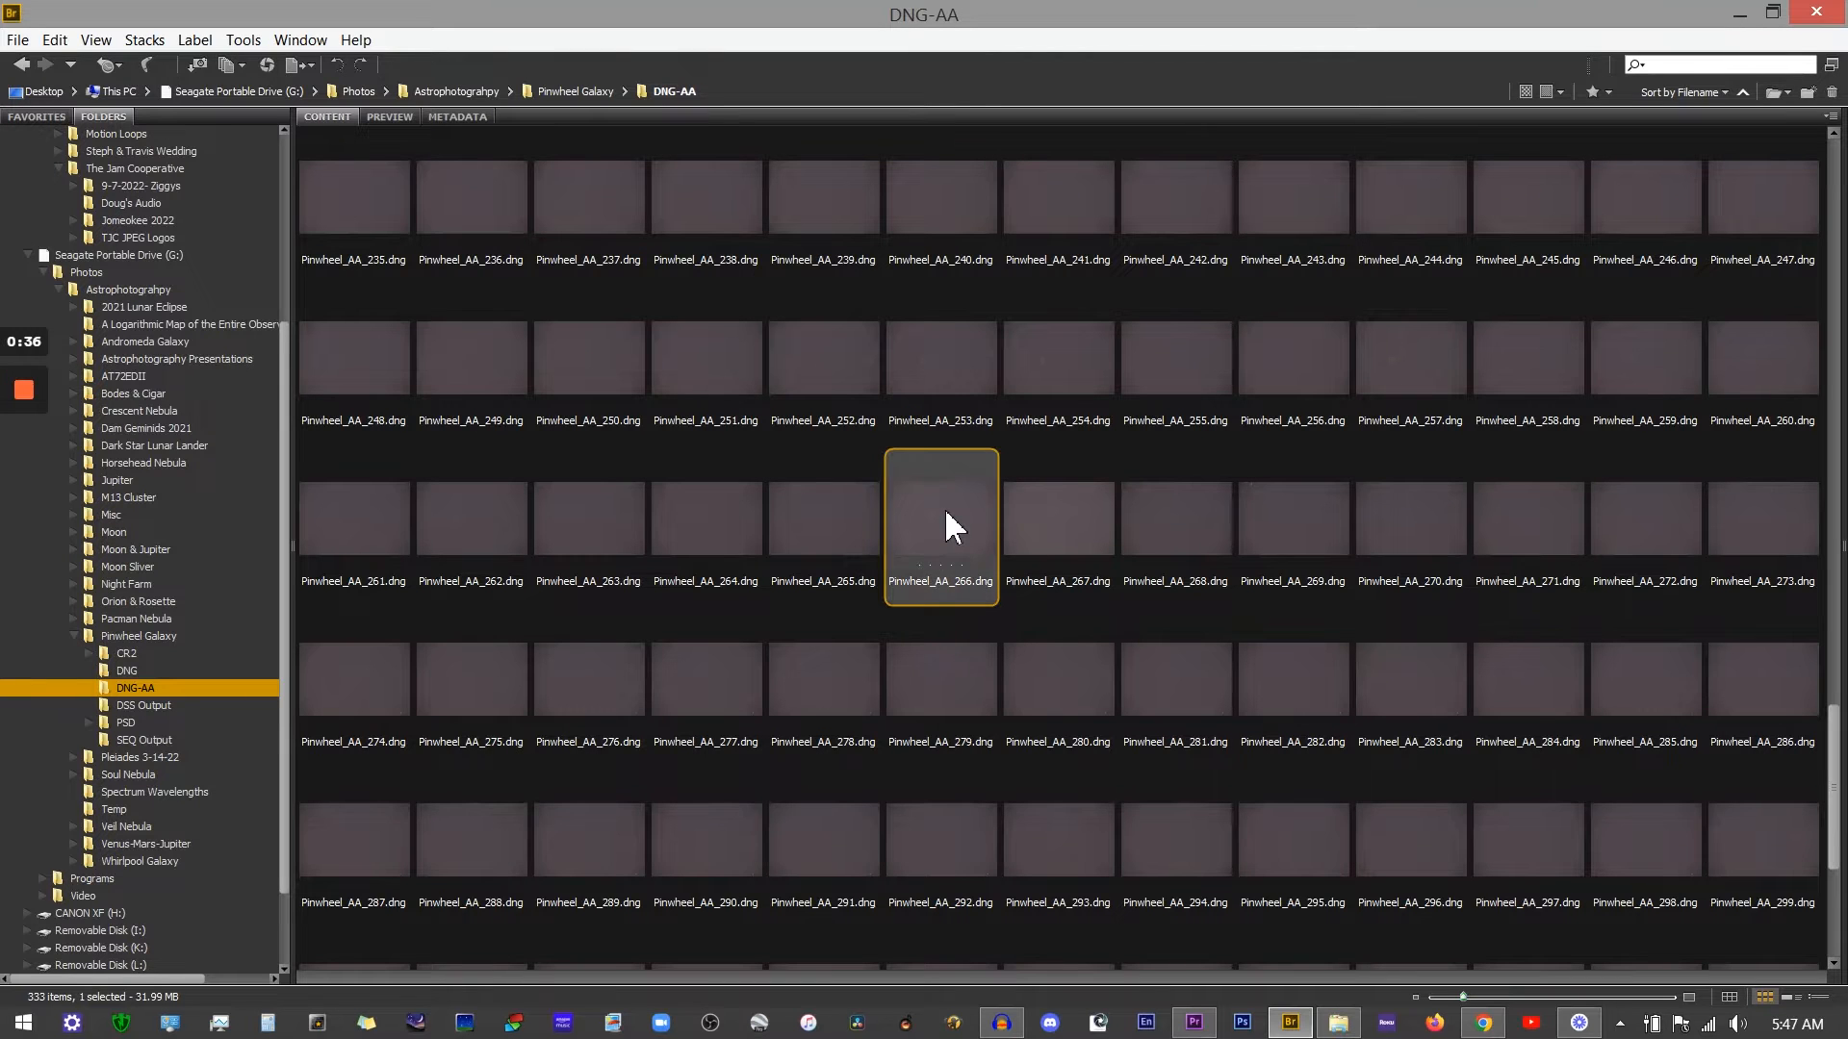
left_click(456, 114)
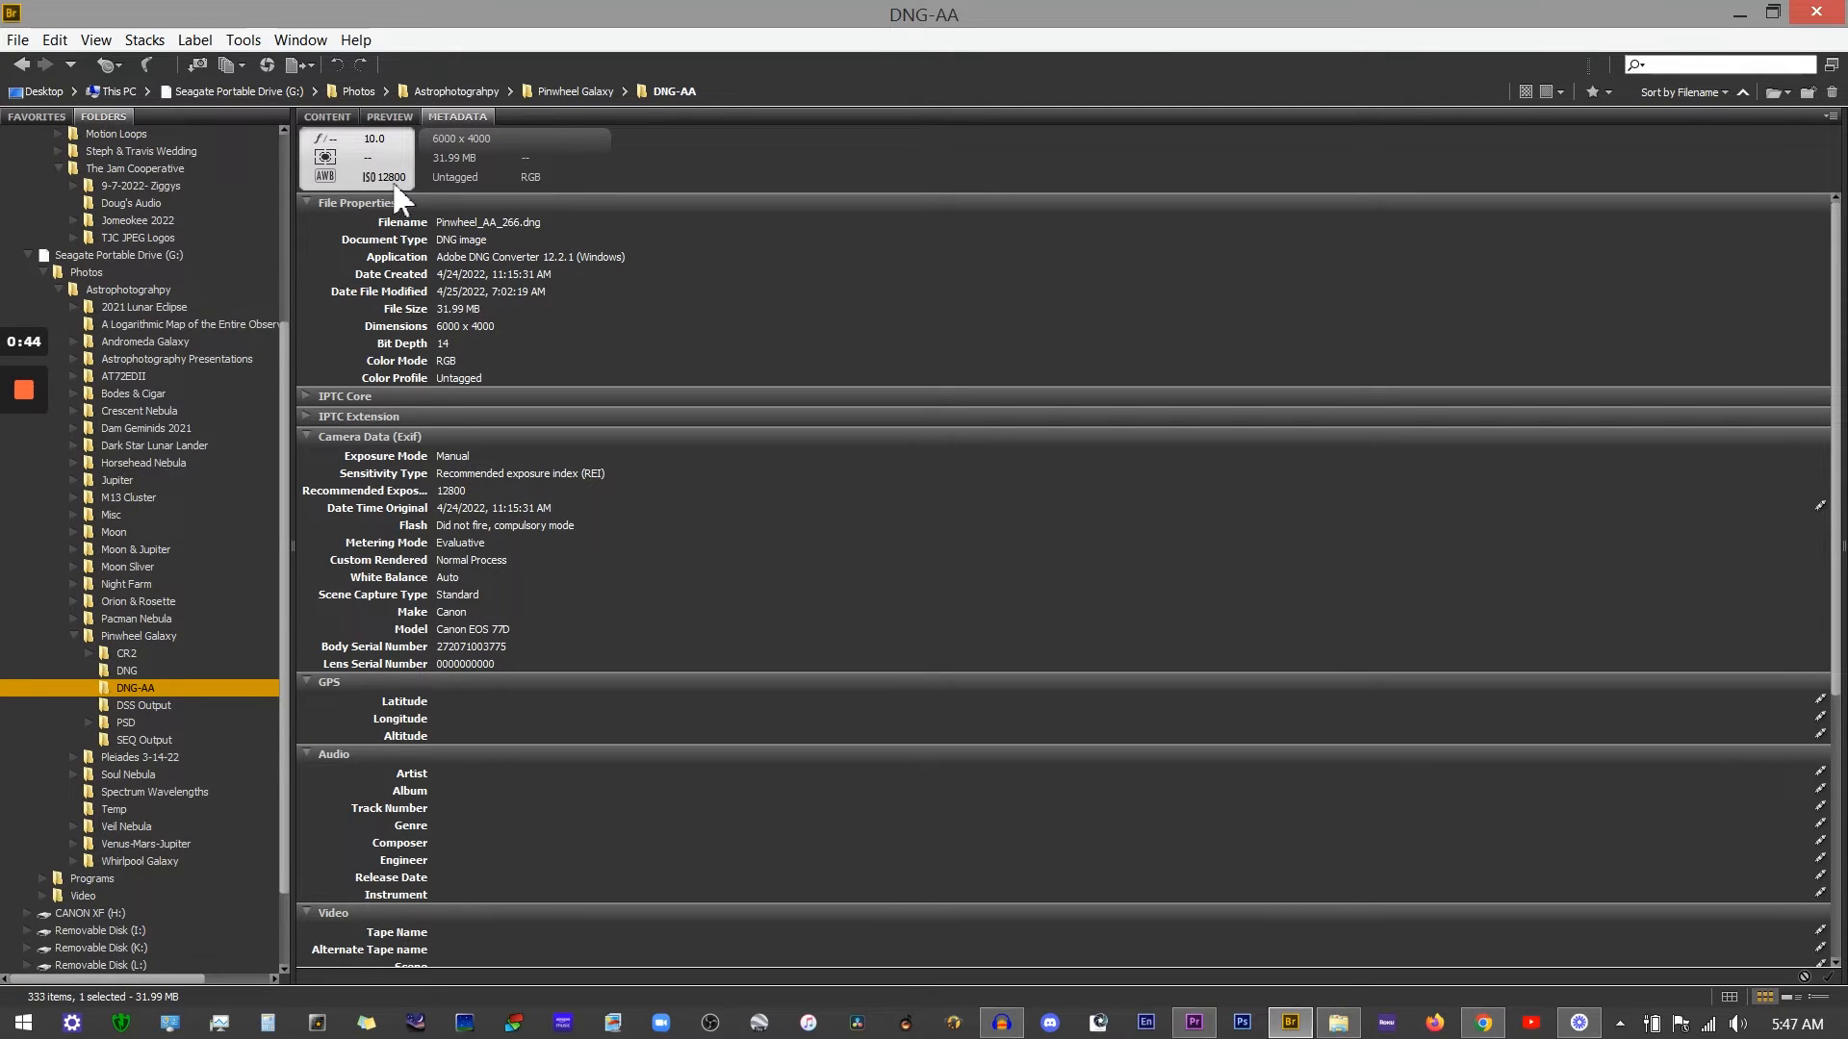
left_click(327, 117)
left_click(811, 515)
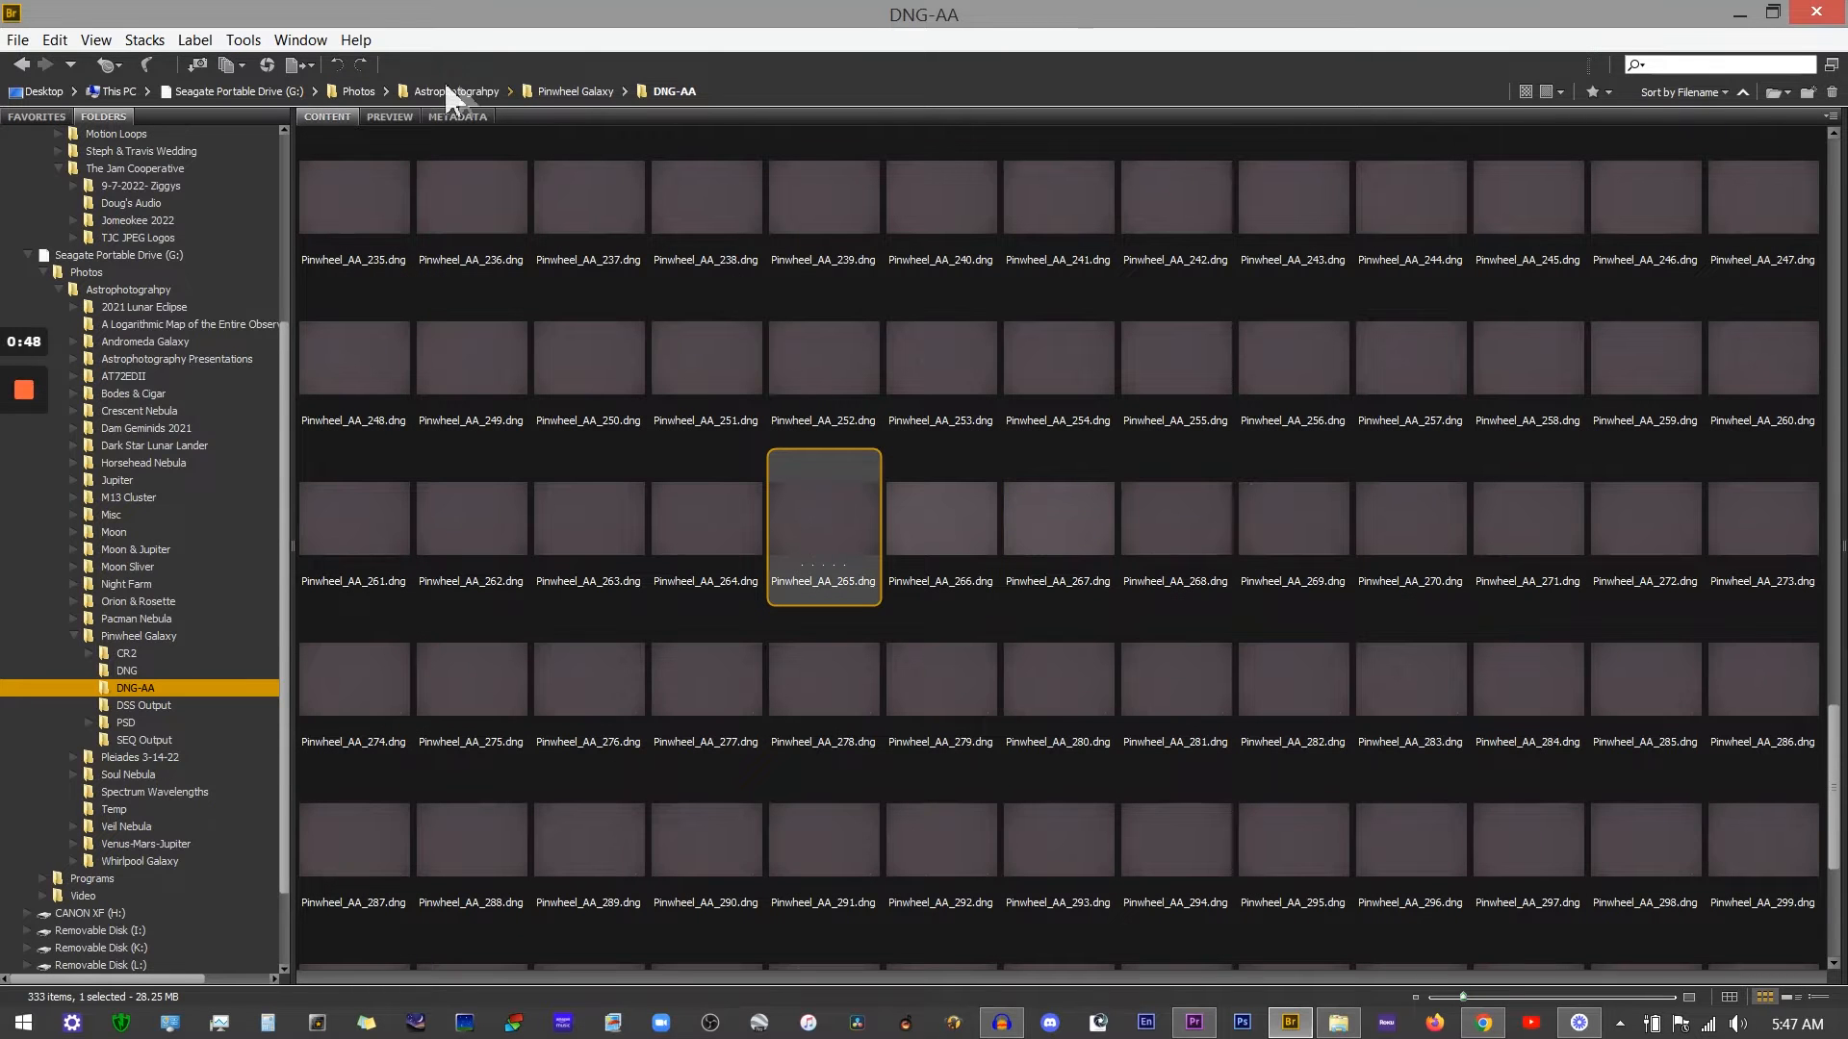
left_click(452, 121)
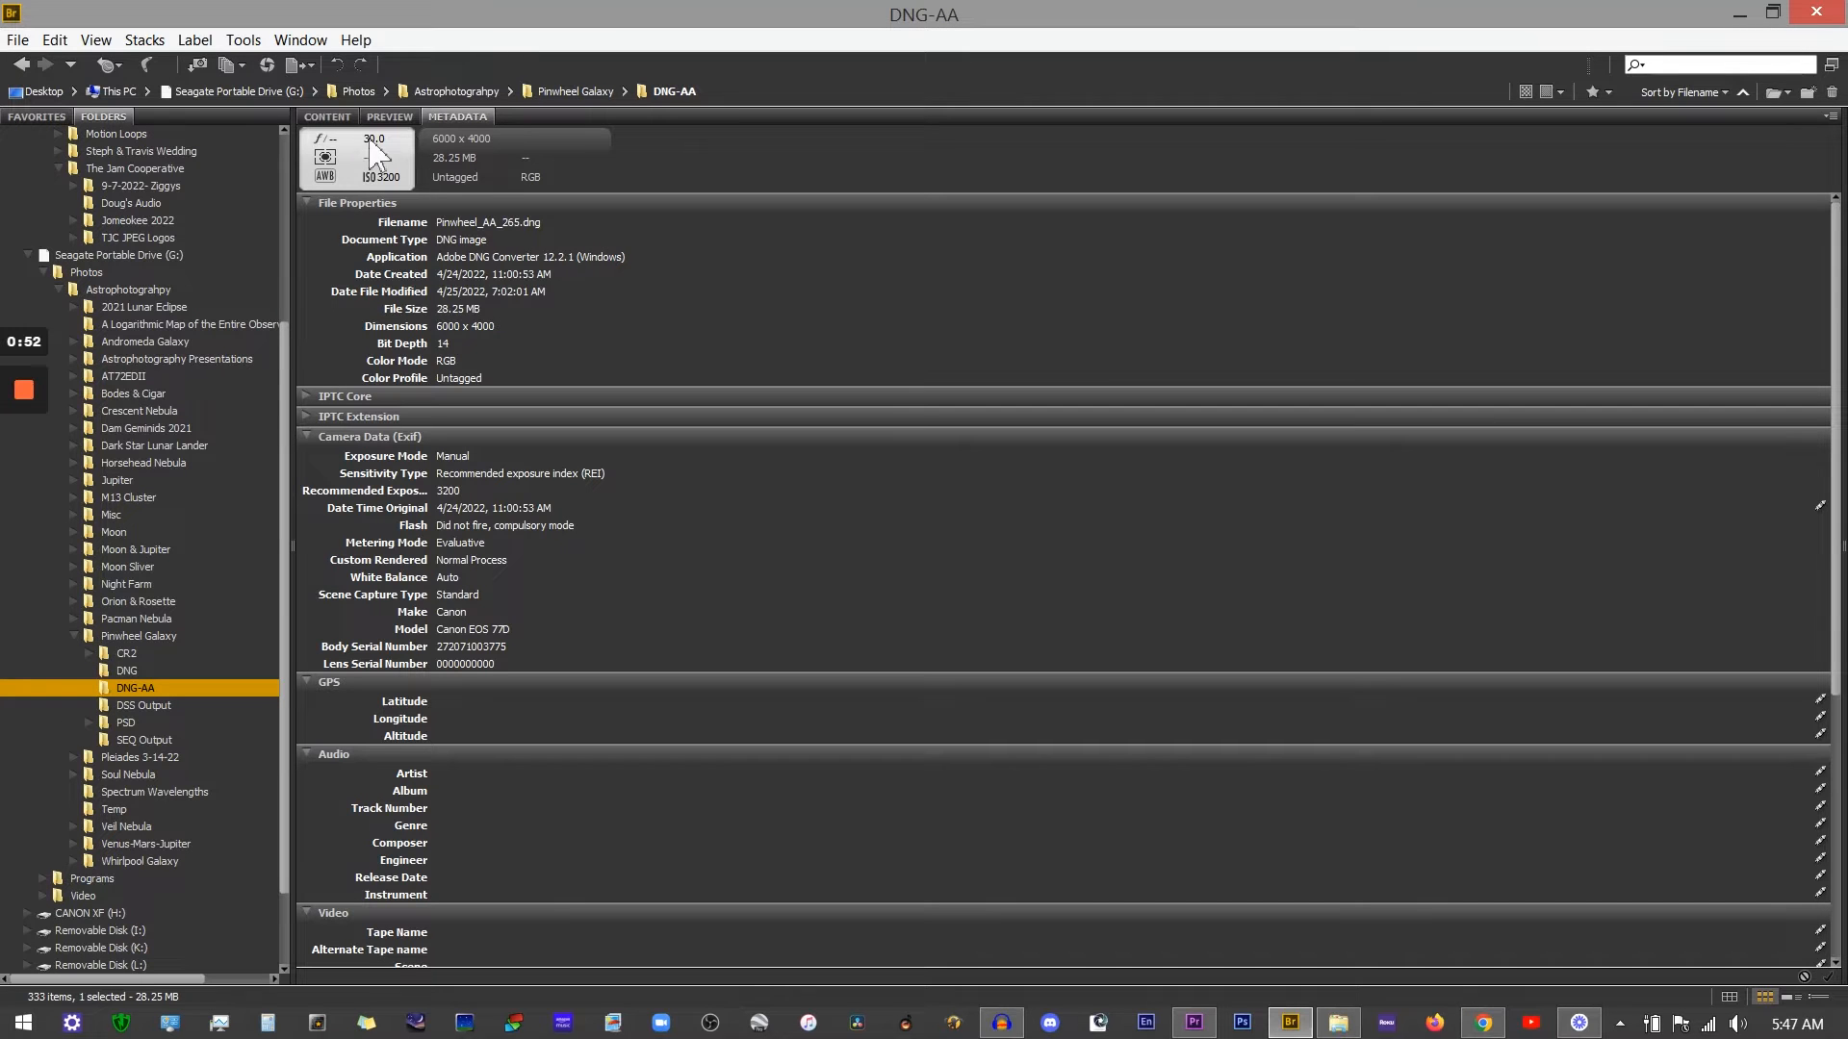
left_click(345, 119)
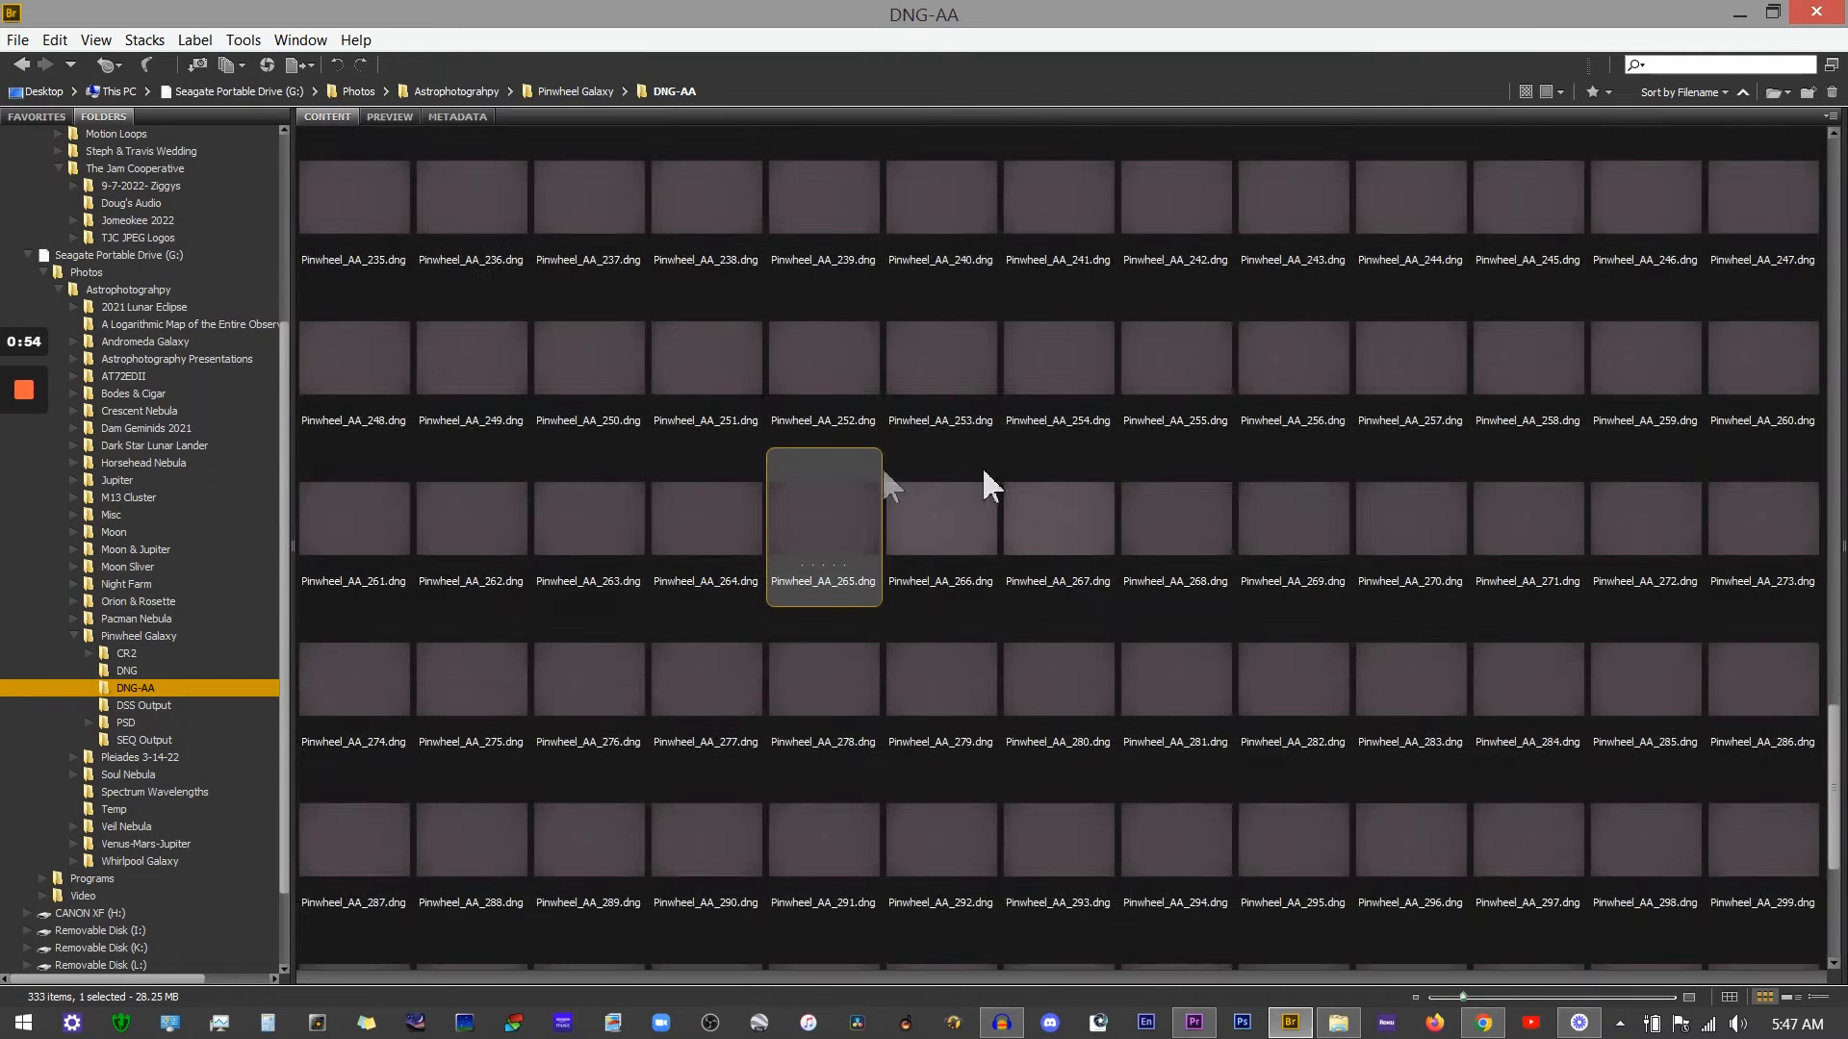
left_click(1060, 520)
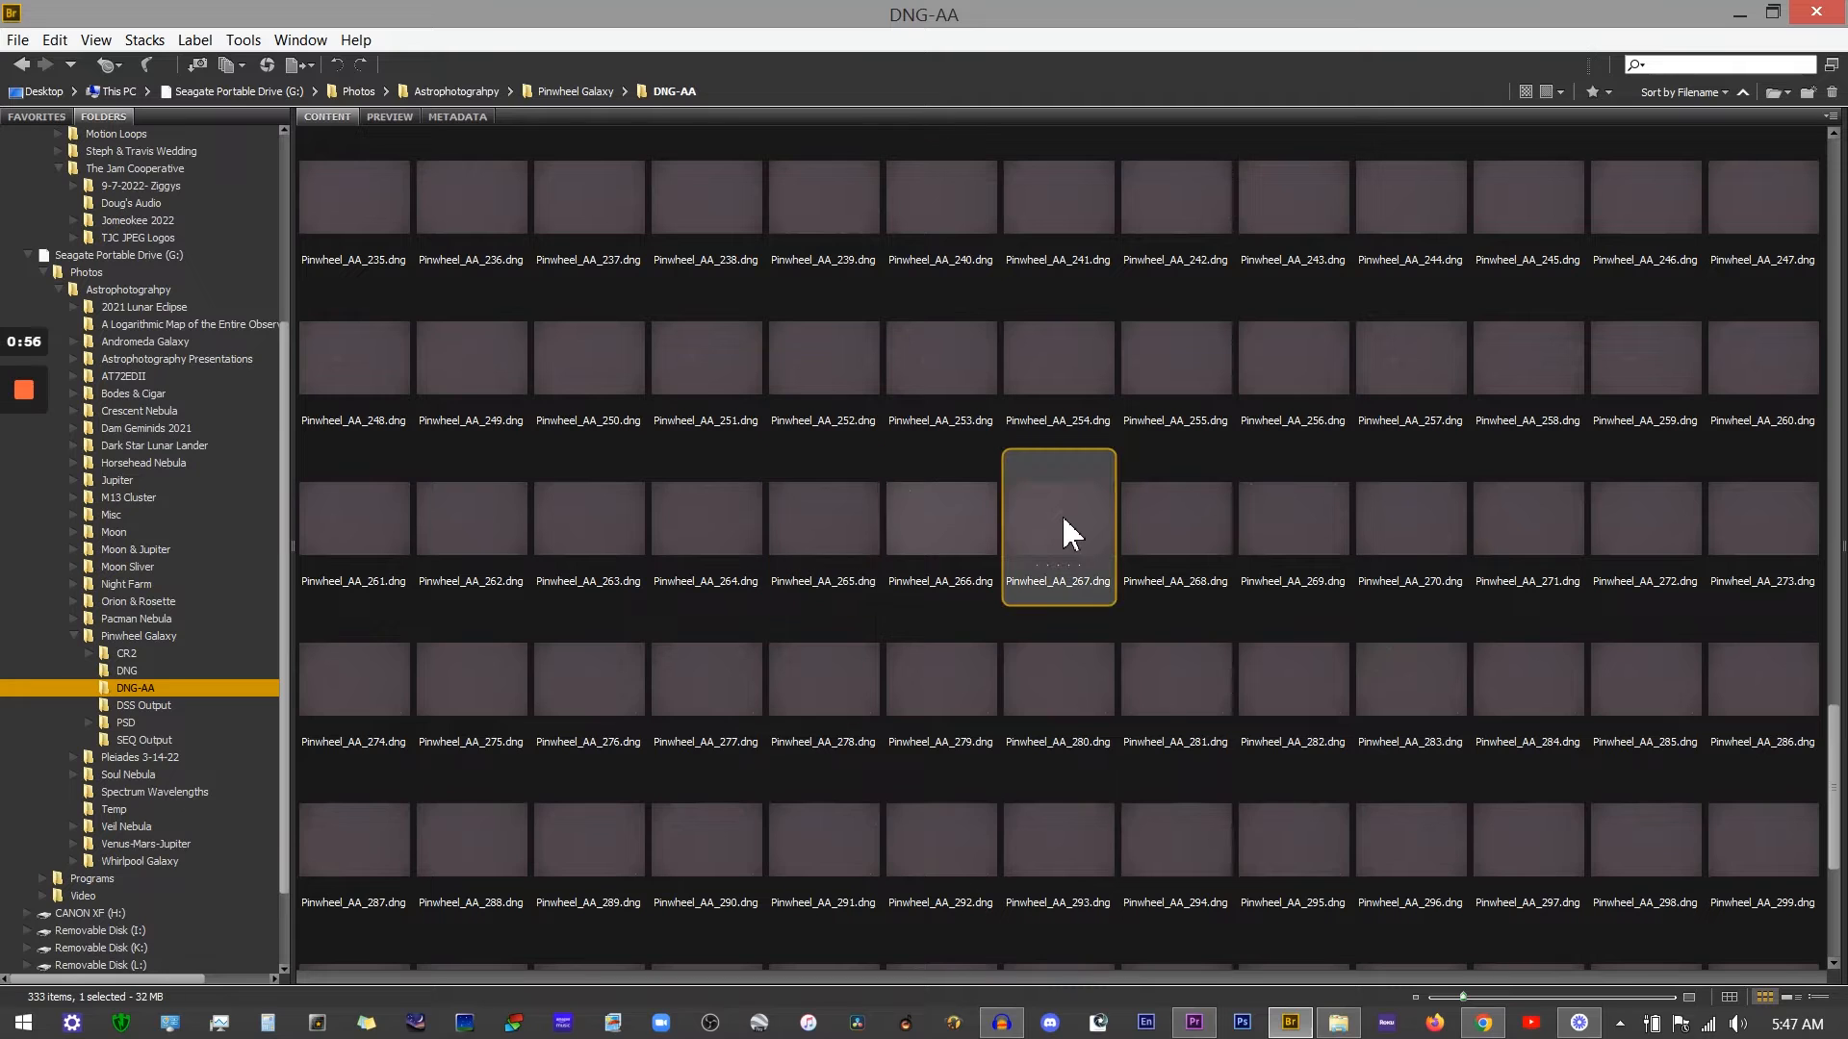
left_click(456, 116)
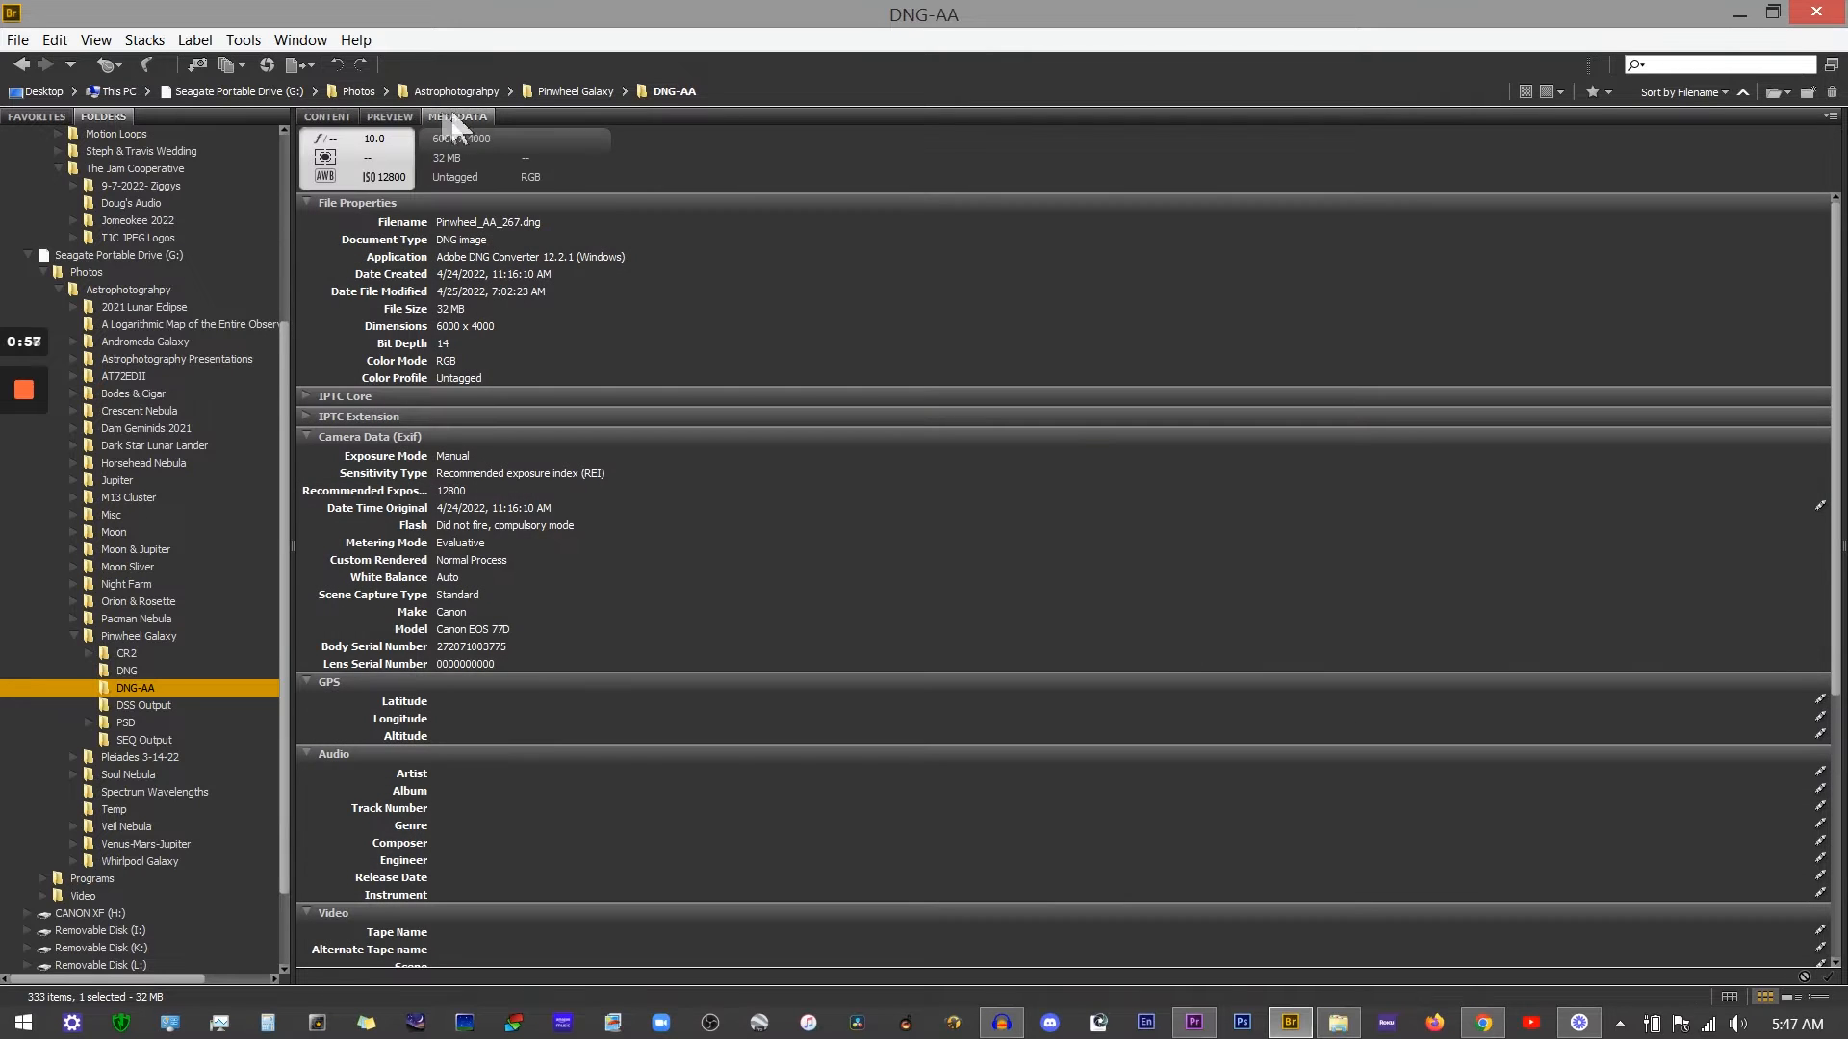
left_click(325, 119)
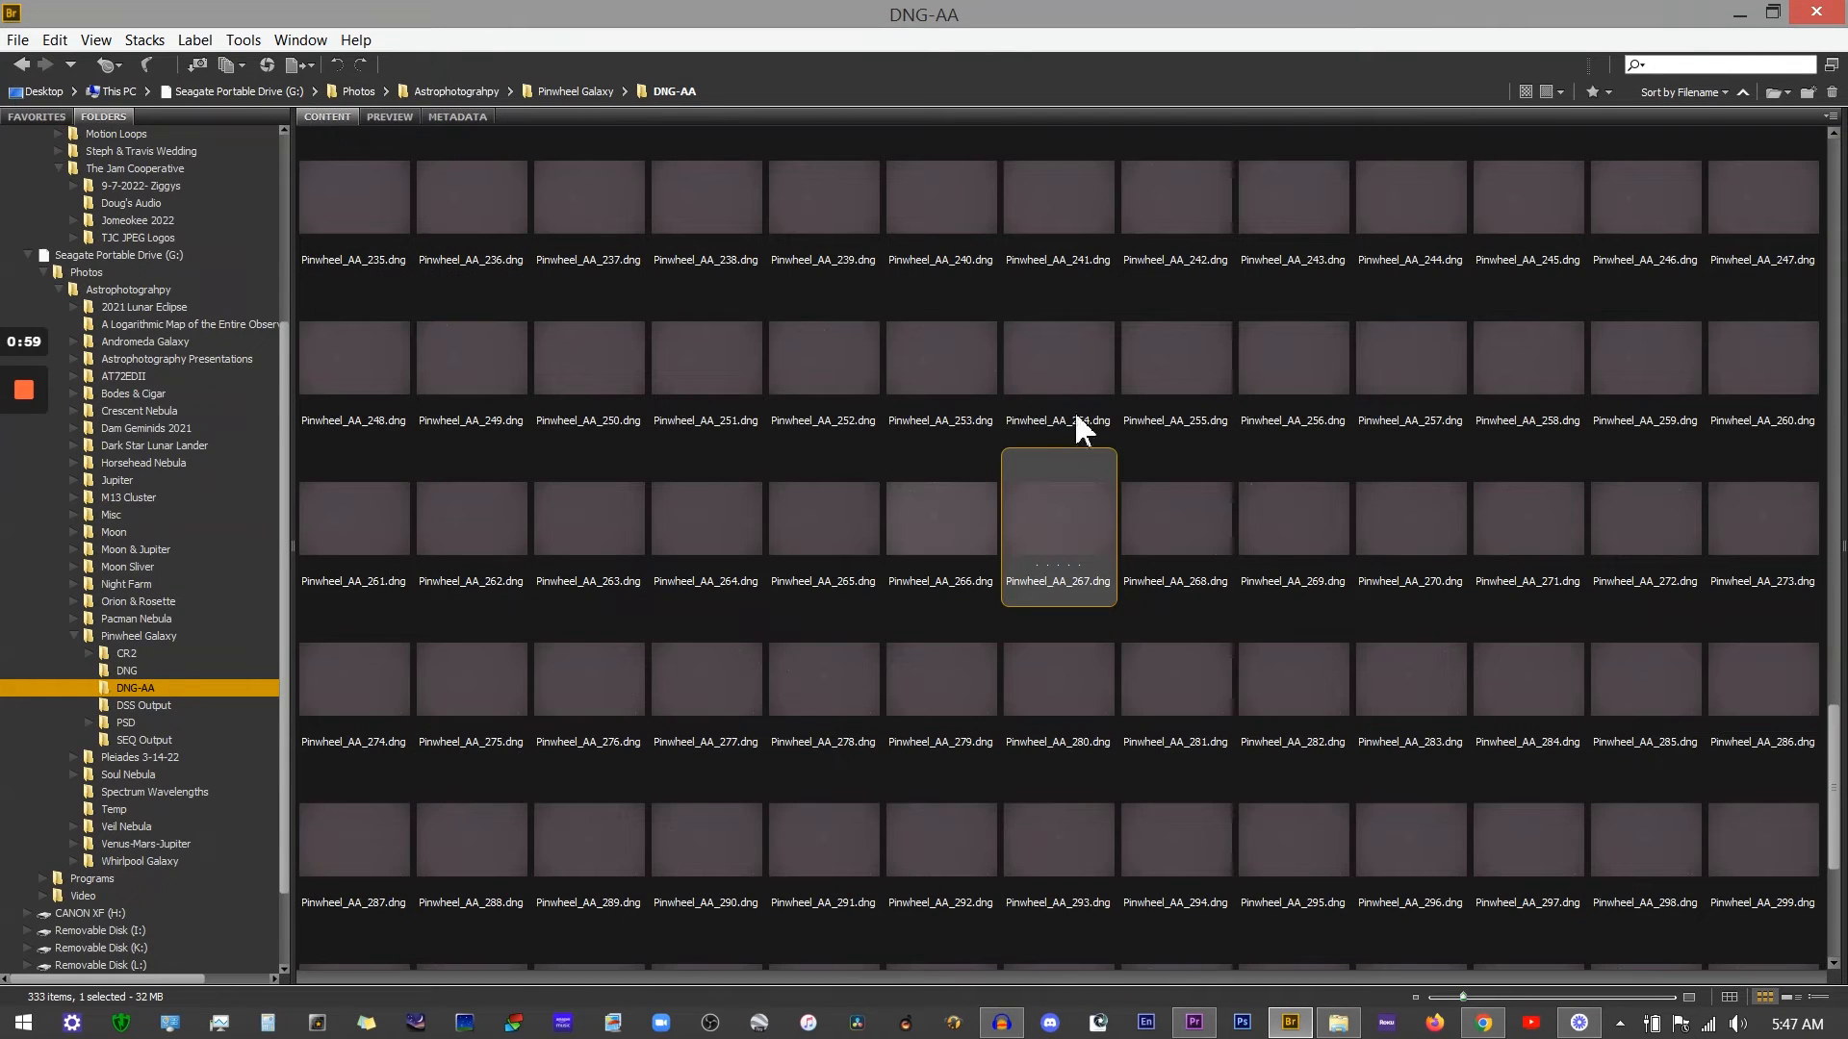
Step: Select neighbouring frames and scroll up and down through the thumbnail grid
left_click(943, 481, "ctrl")
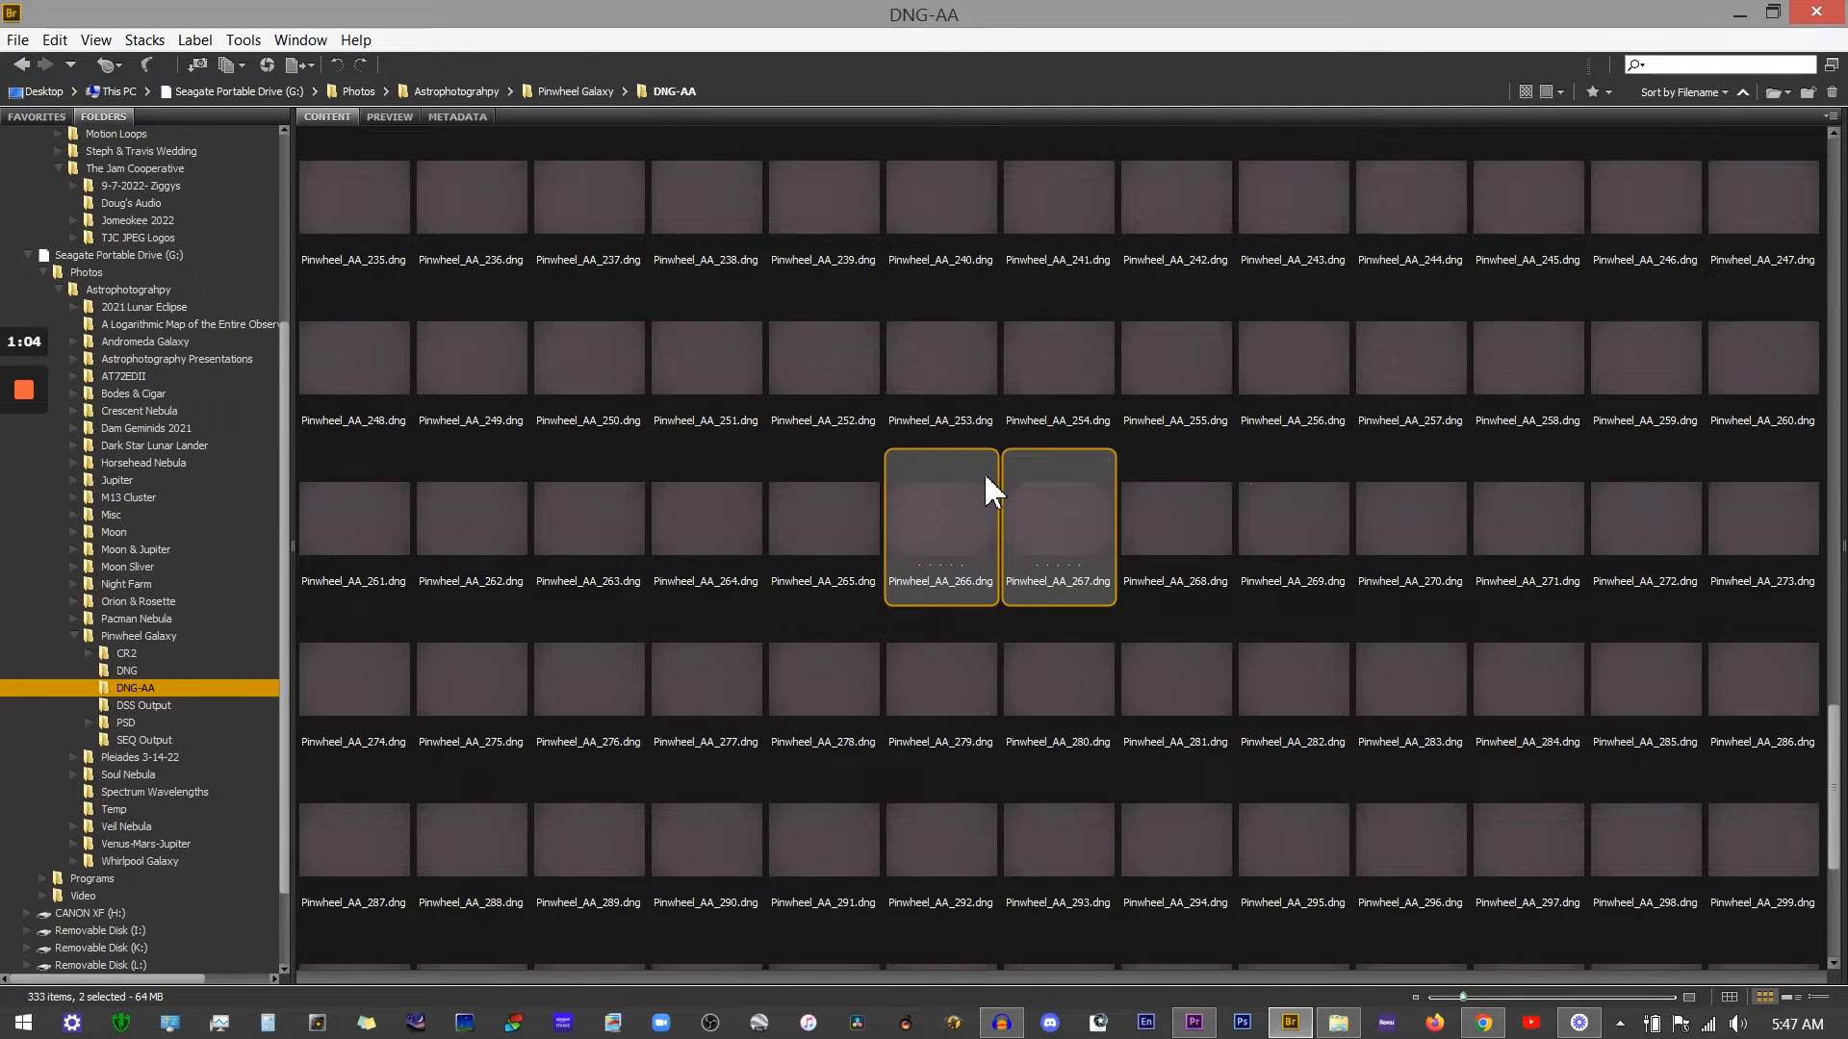
left_click(1170, 498)
scroll(845, 525, "down", 3)
scroll(847, 525, "up", 20)
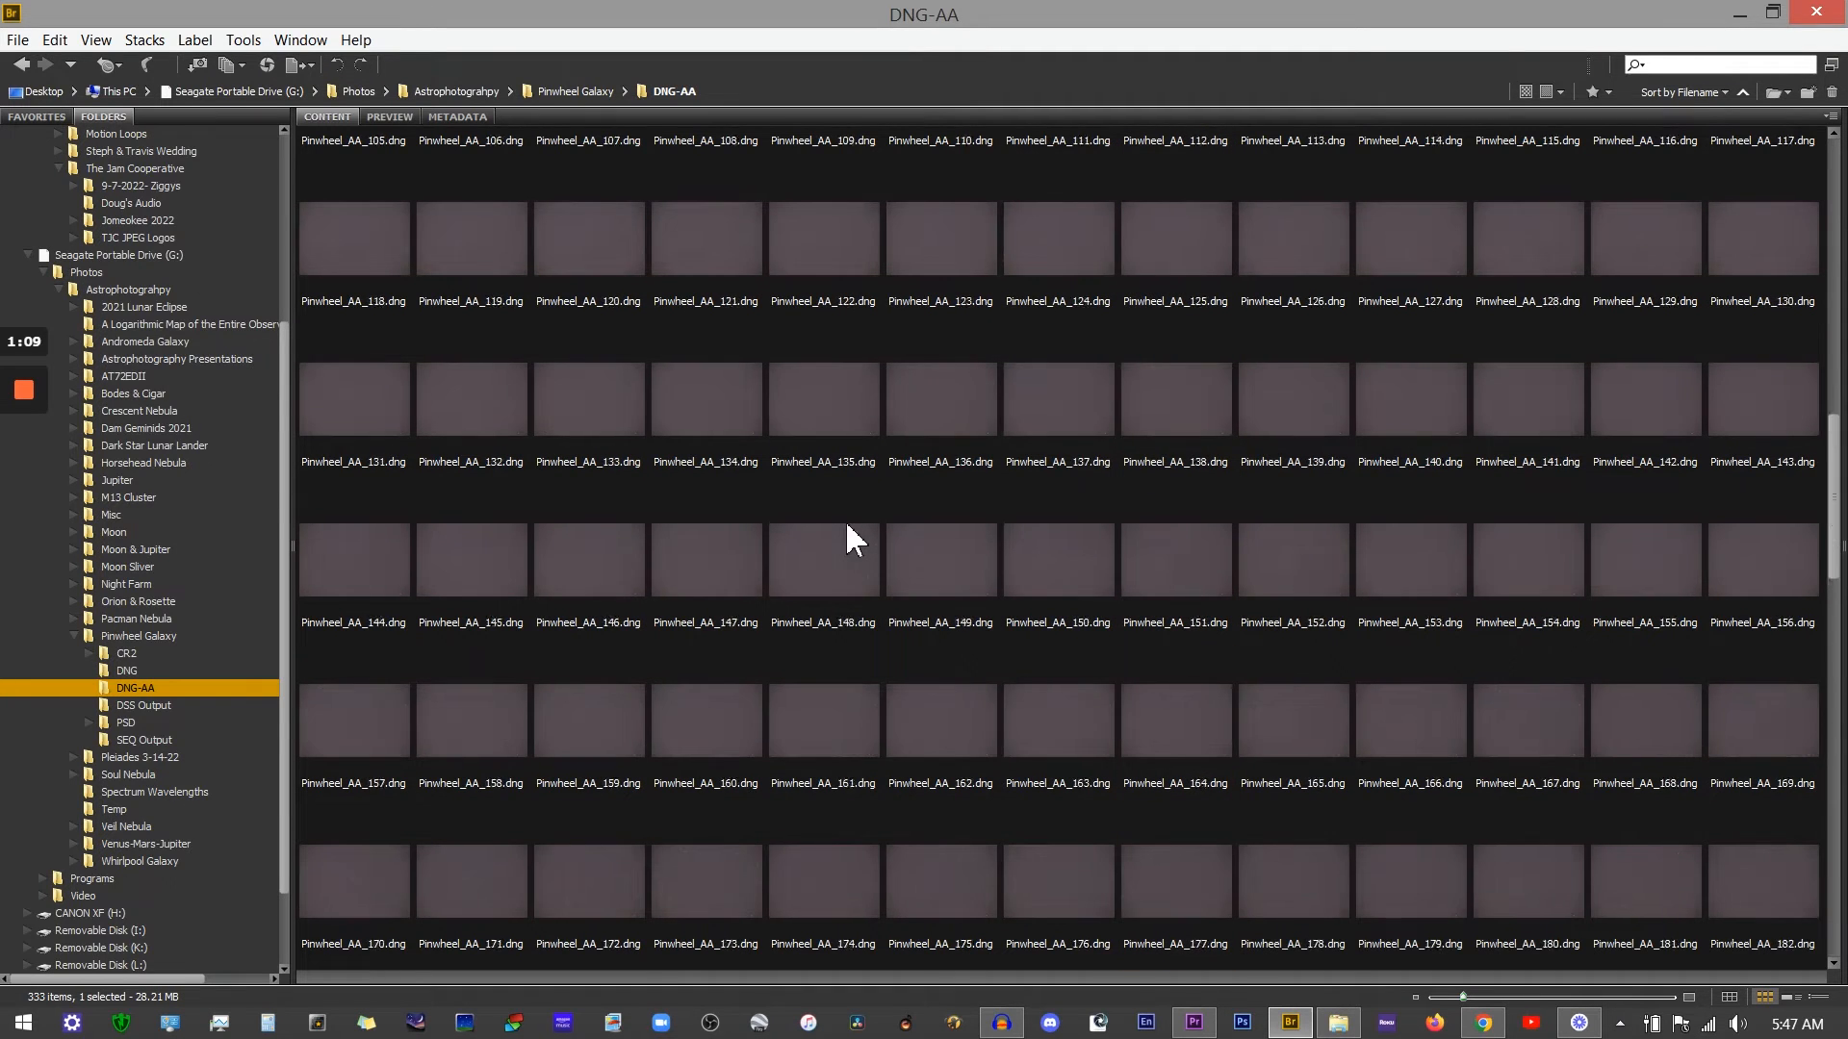
scroll(847, 525, "down", 20)
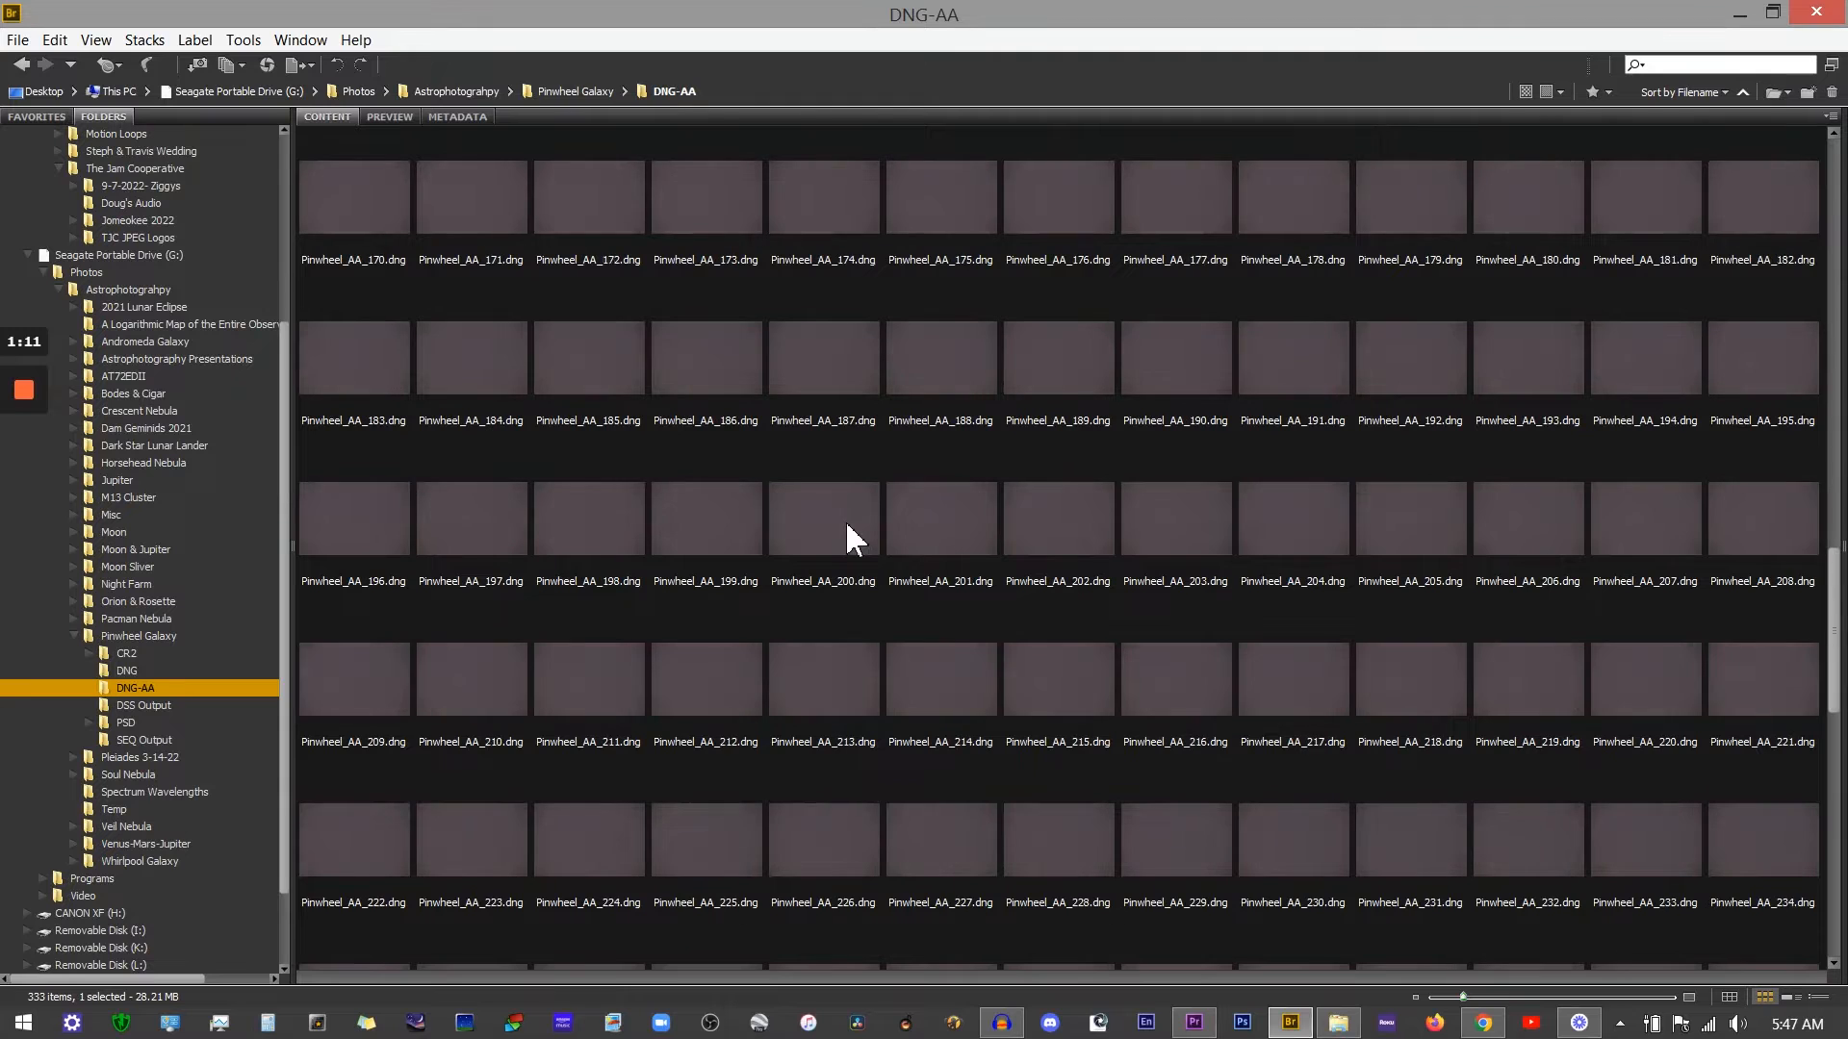
scroll(847, 525, "up", 20)
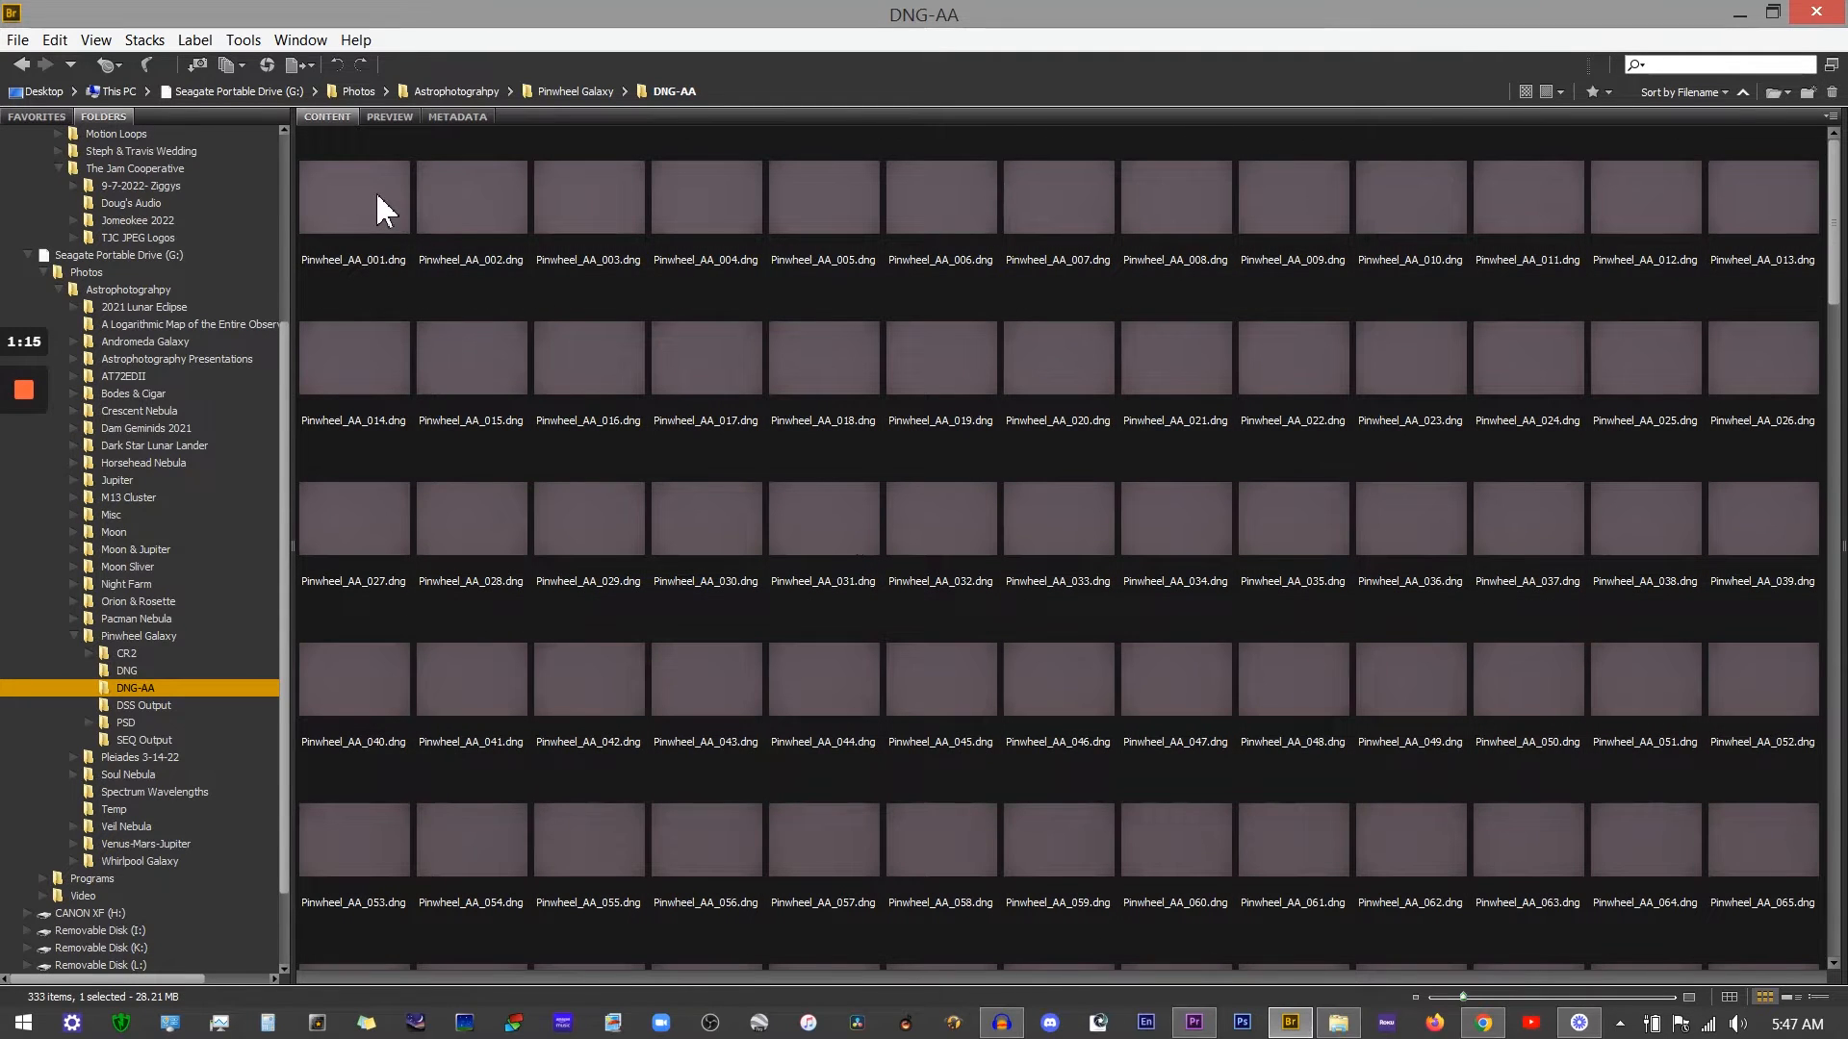
Step: Enlarge the thumbnails, browse from Pinwheel_AA_001 onward, and preview frame Pinwheel_AA_015 full size
left_click(363, 192)
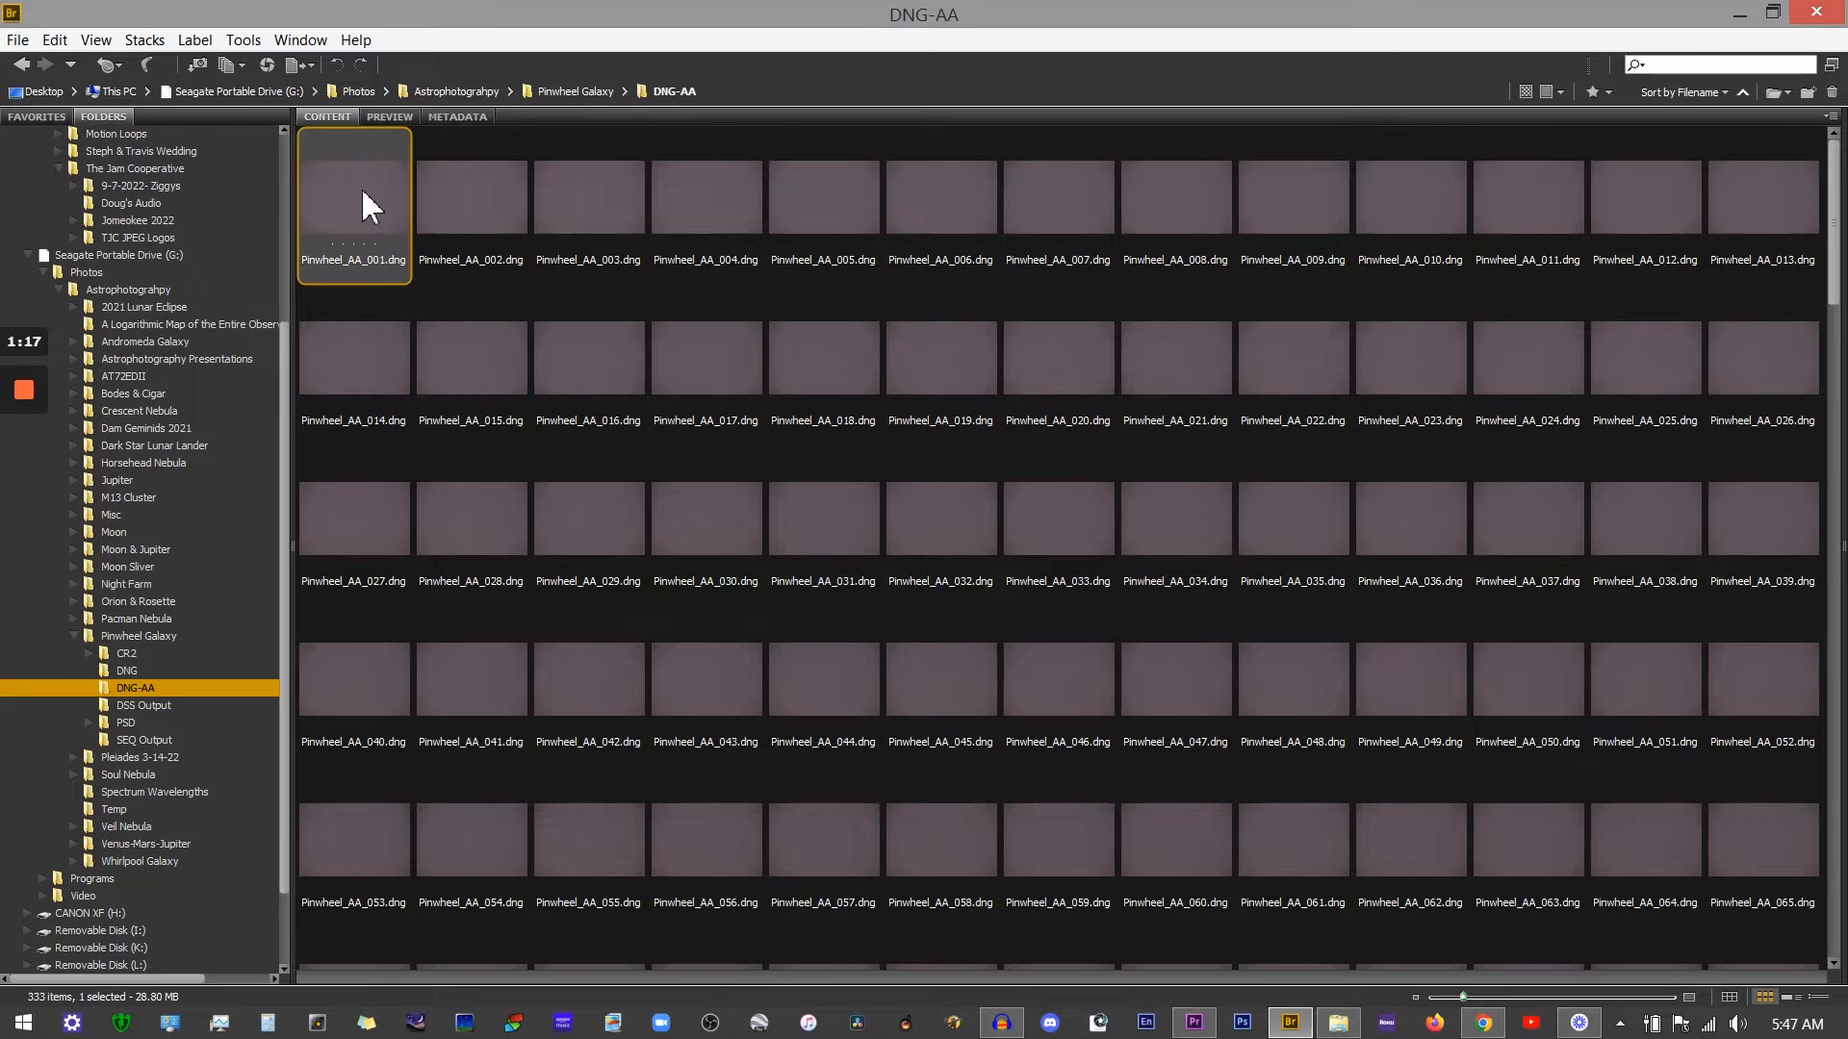
left_click_drag(1557, 997, 1679, 998)
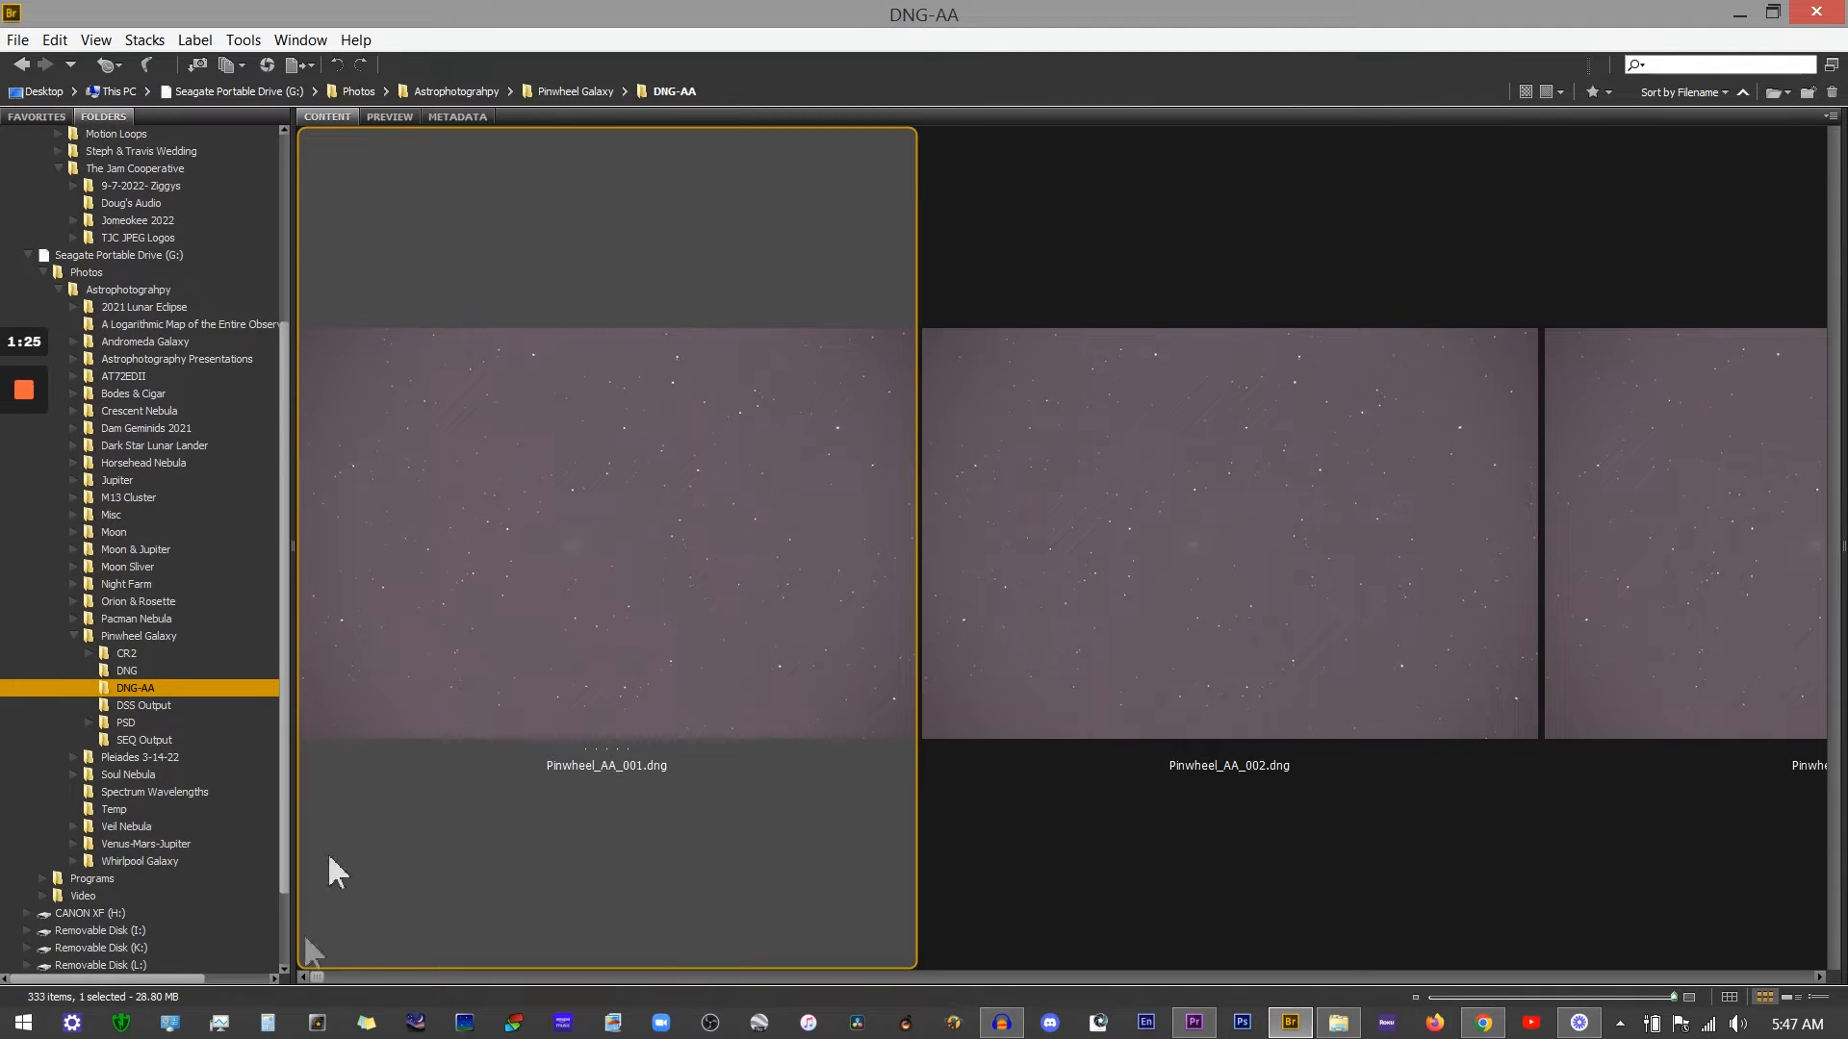
scroll(454, 574, "down", 4)
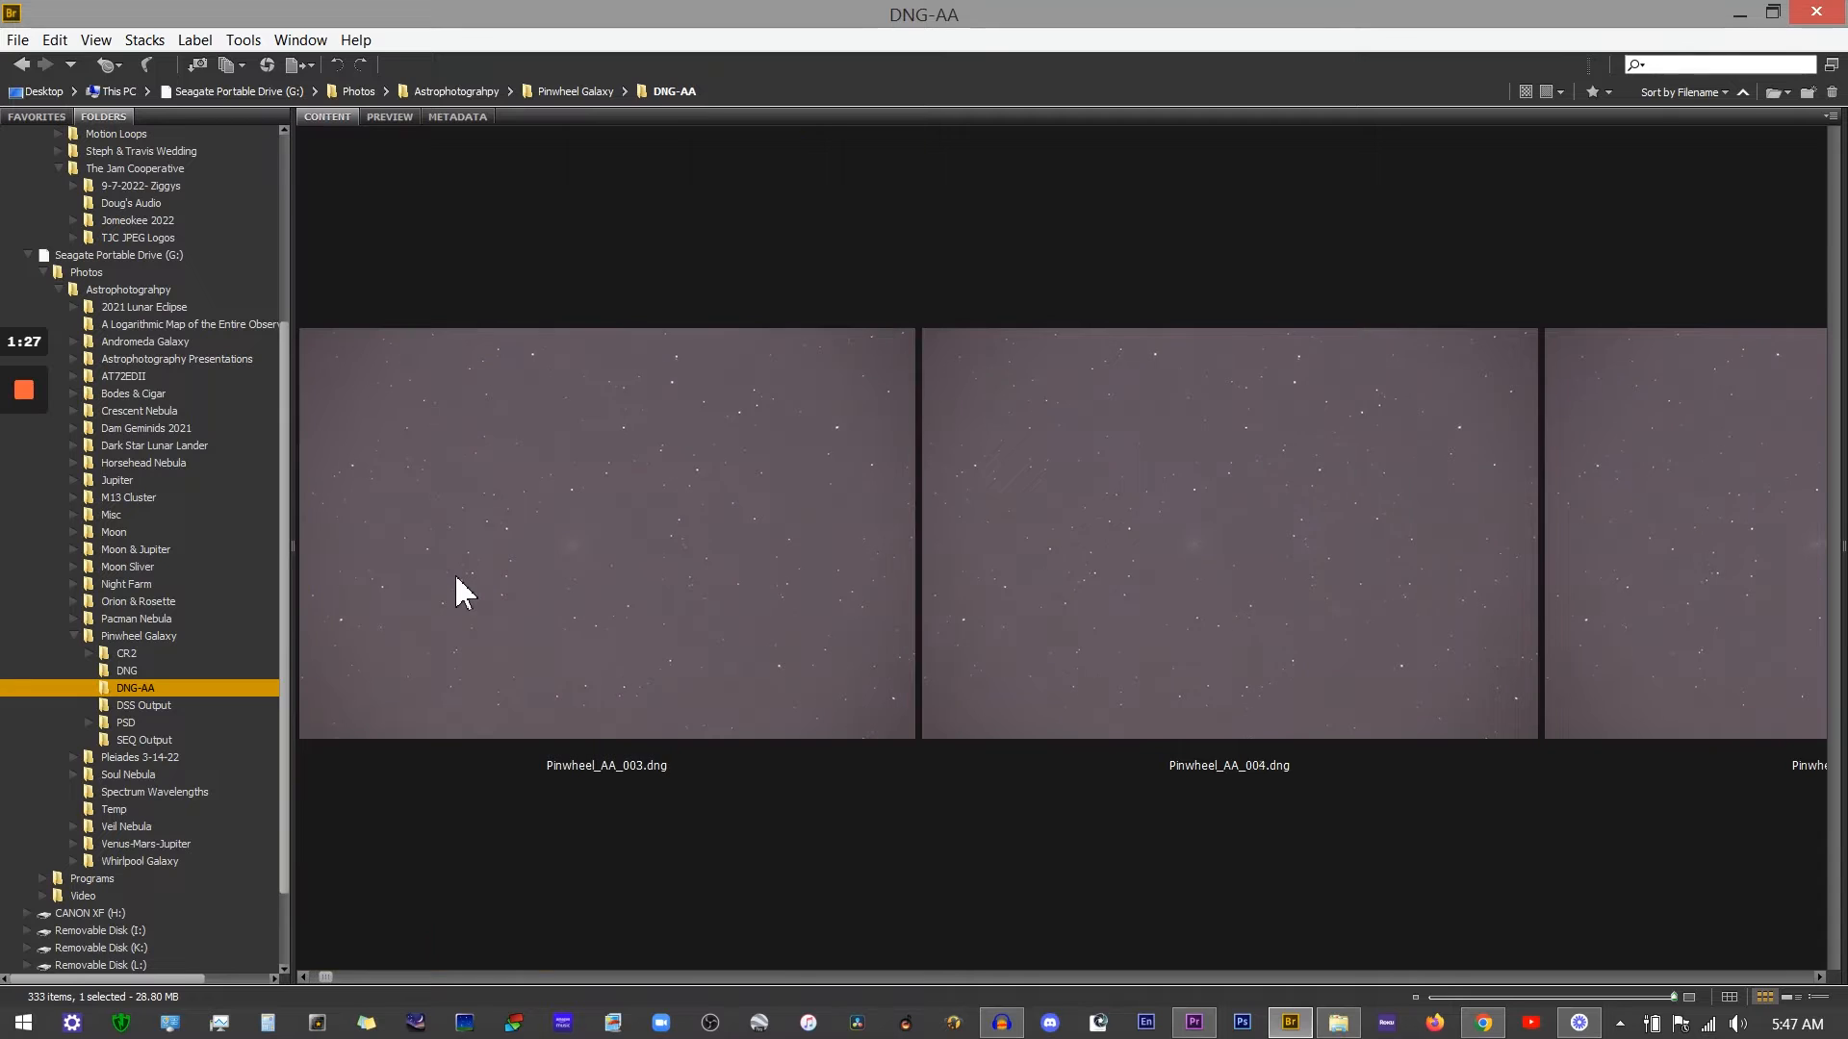
scroll(454, 573, "down", 4)
scroll(454, 574, "down", 2)
scroll(454, 573, "down", 2)
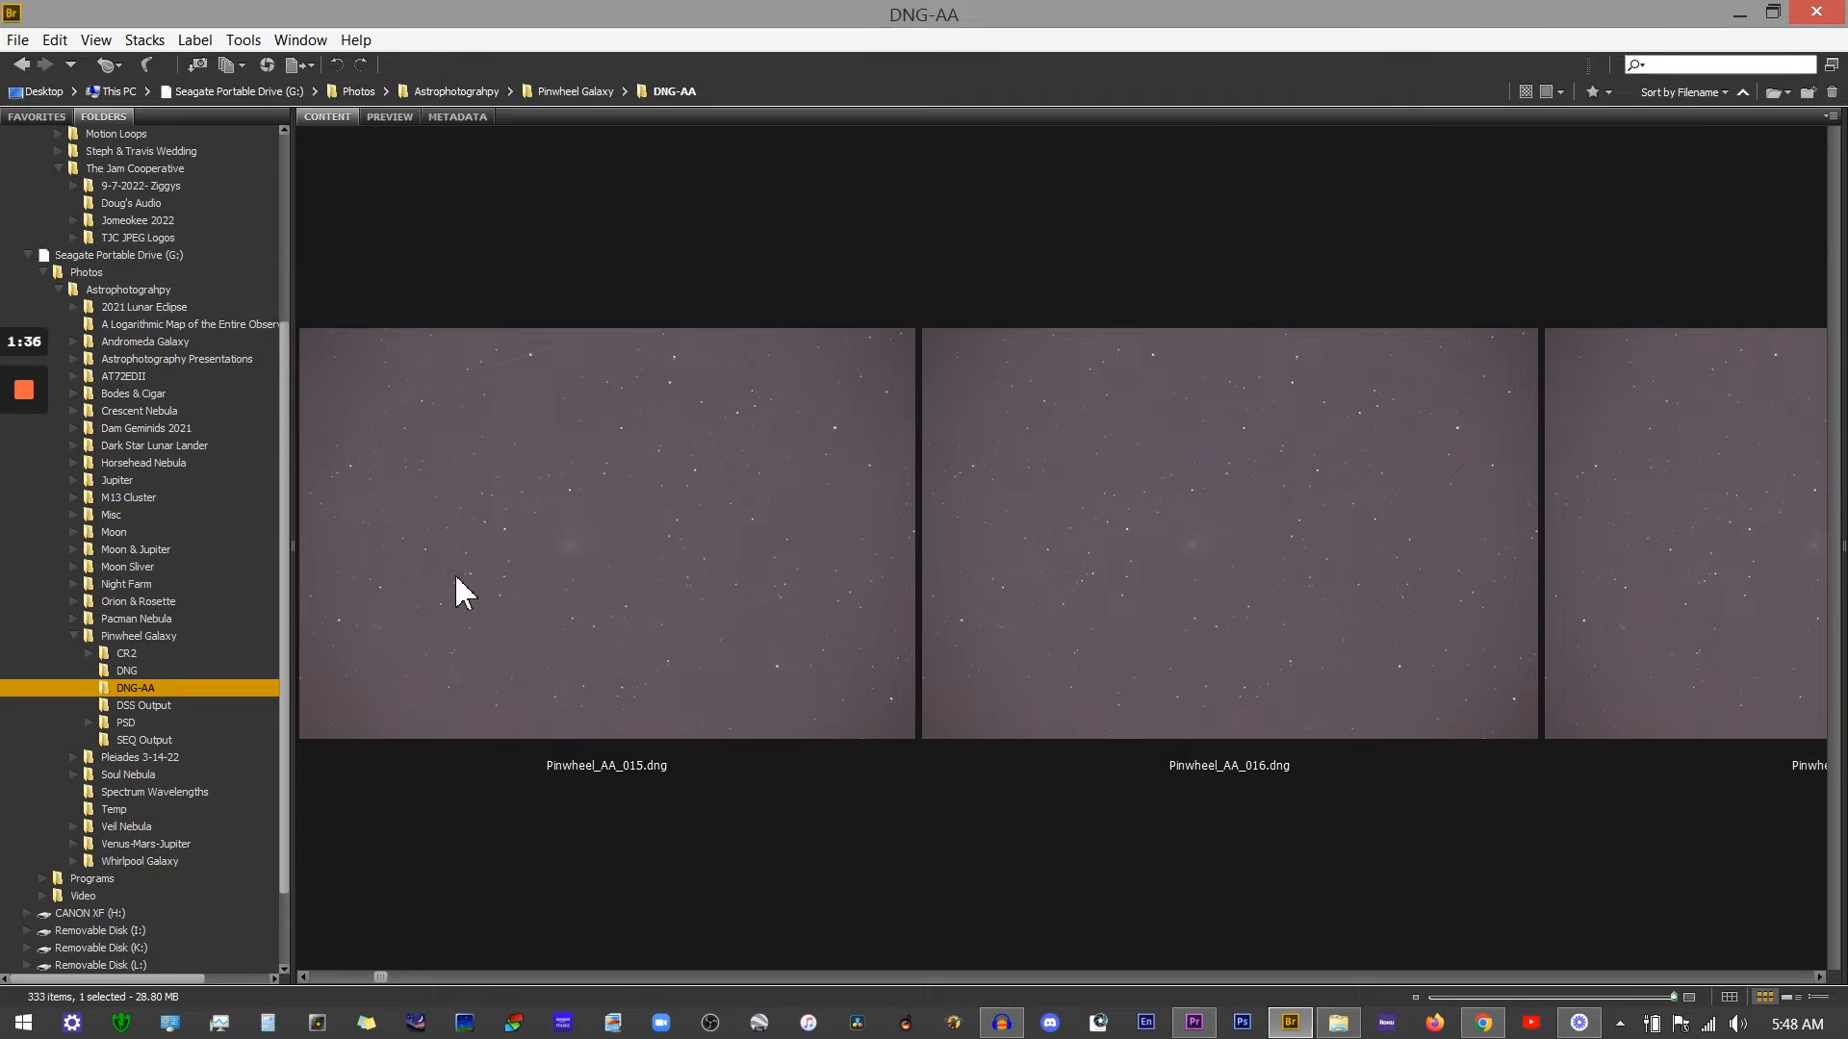
left_click(492, 433)
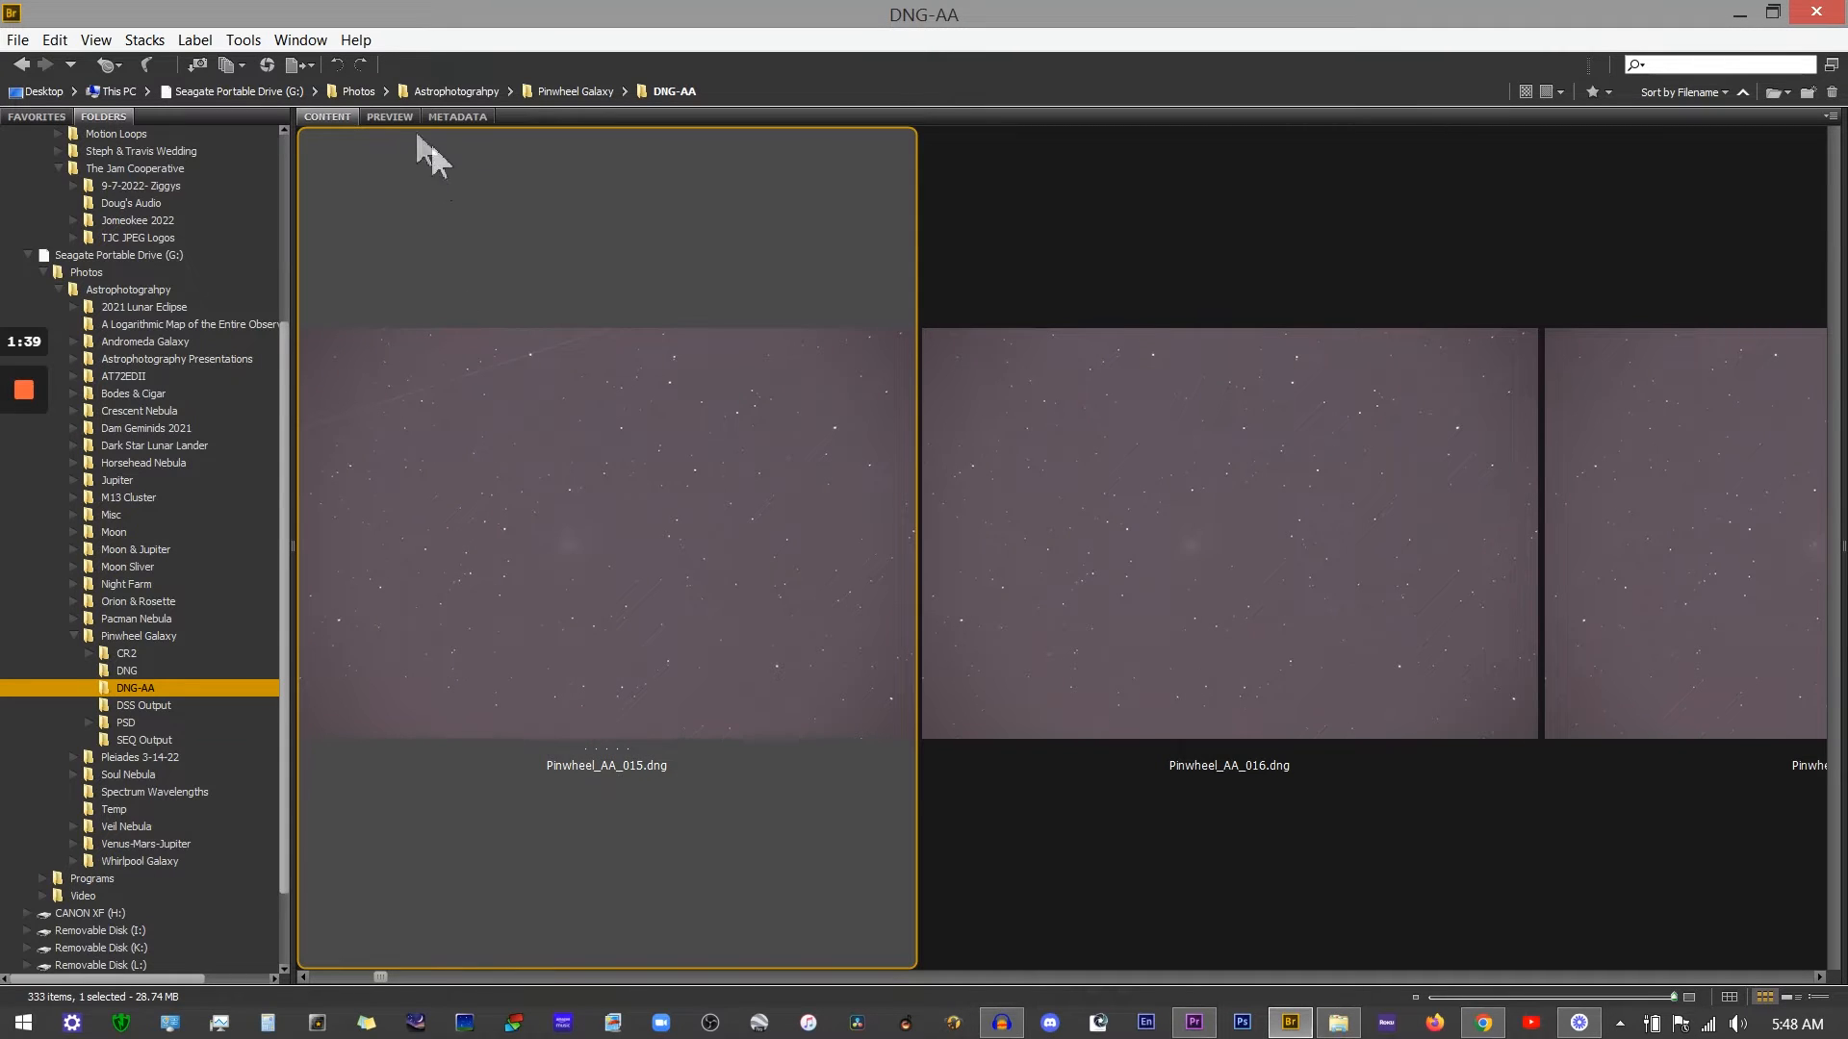
left_click(379, 117)
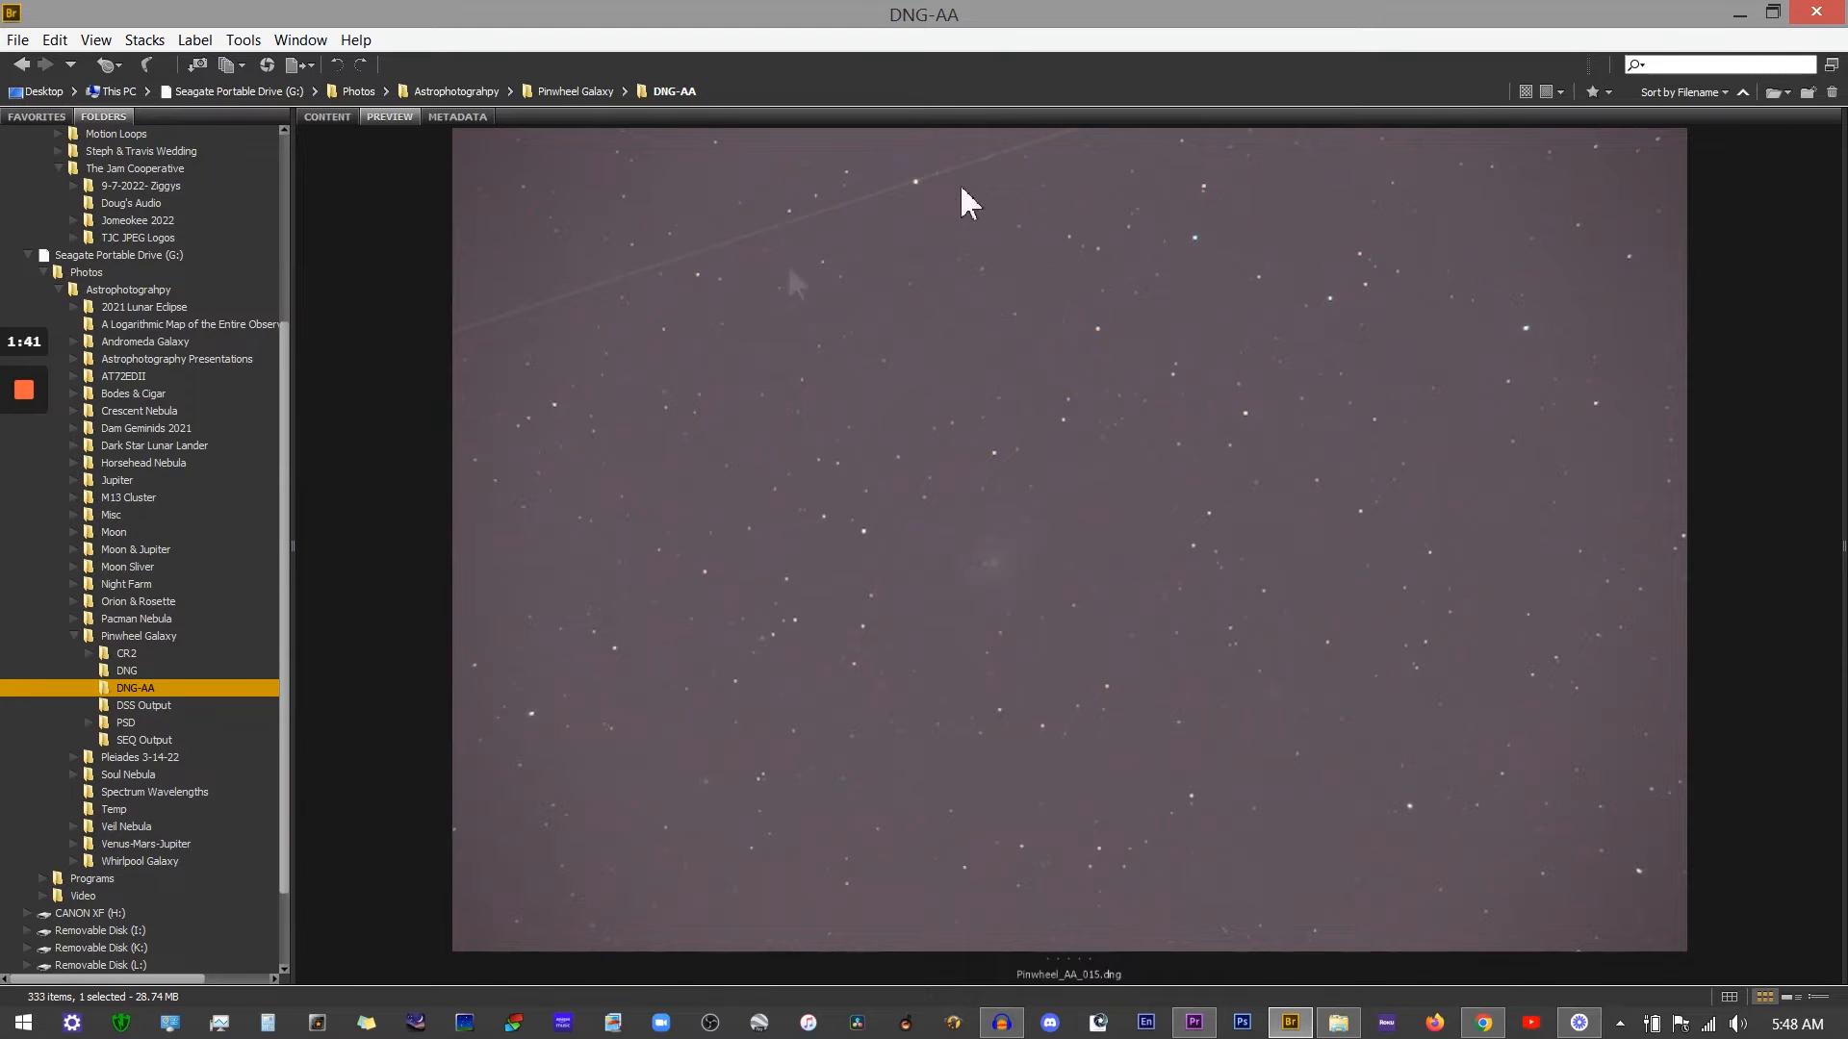
left_click(327, 118)
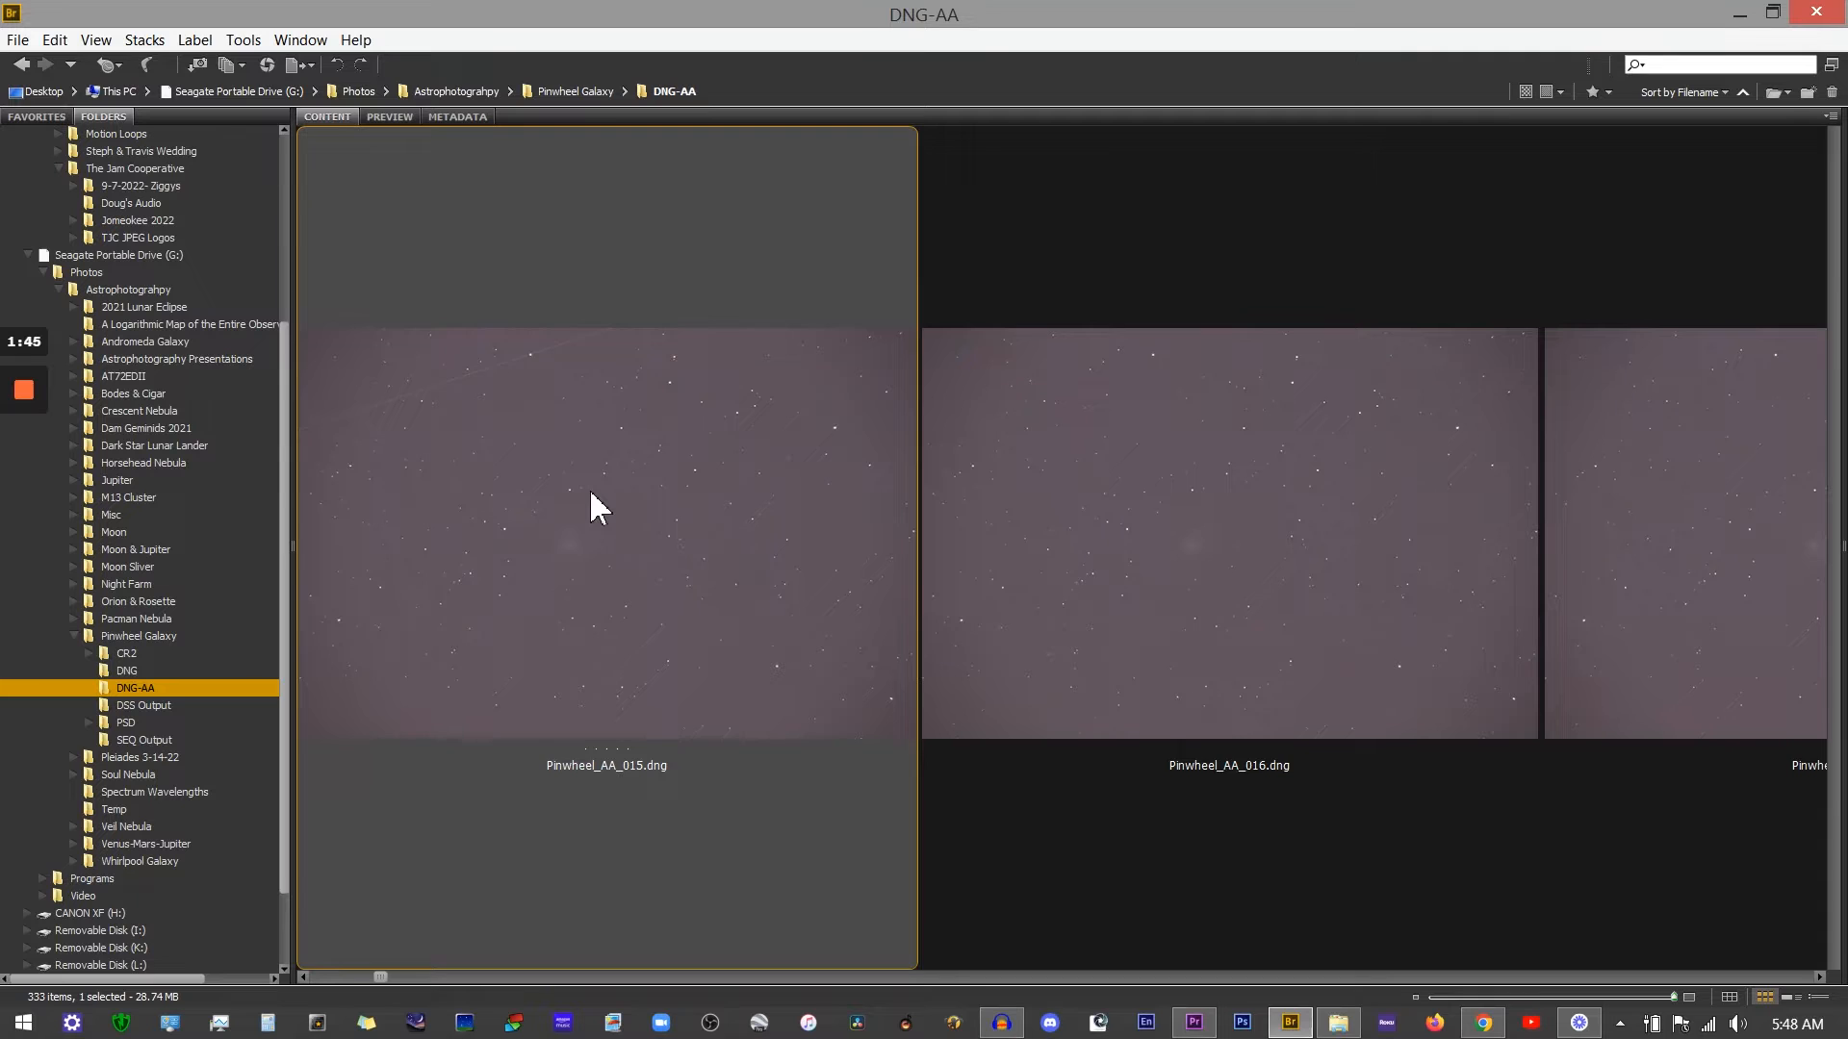
Step: Scroll on to frame Pinwheel_AA_022 and inspect it in the large preview
scroll(589, 490, "down", 1)
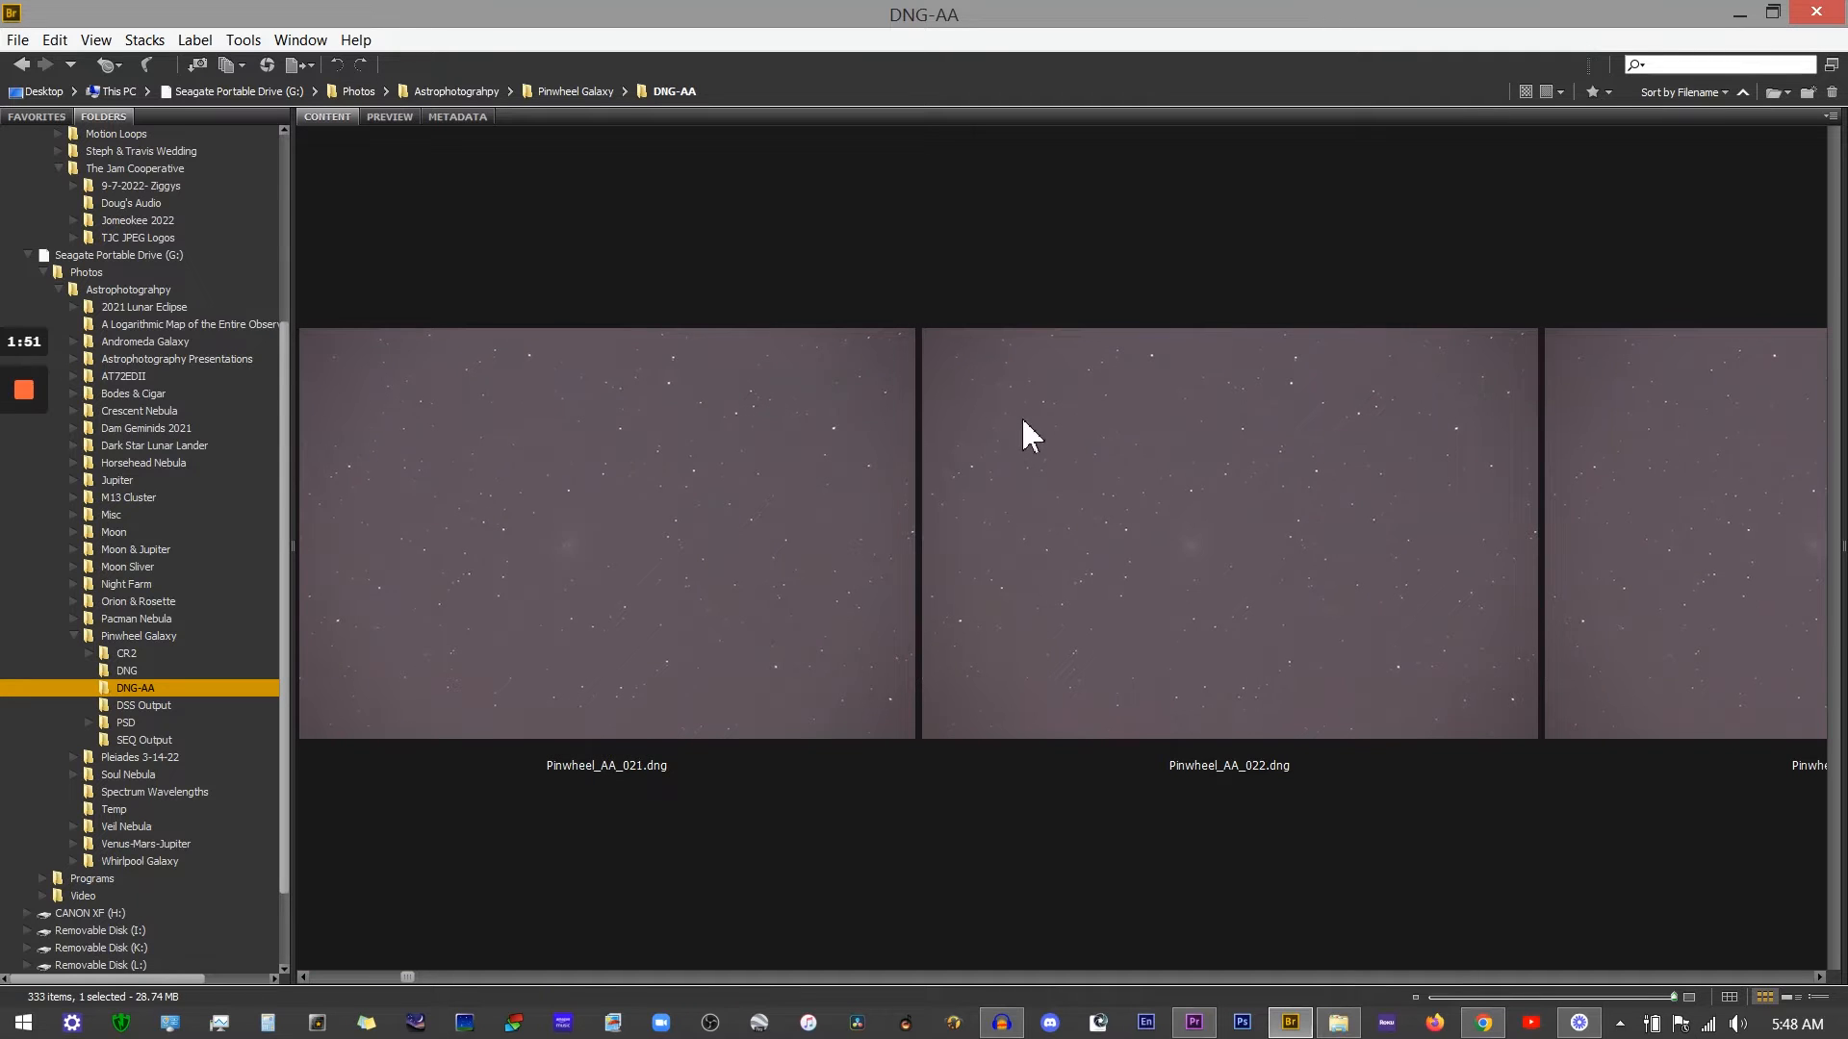
left_click(1020, 420)
left_click(392, 117)
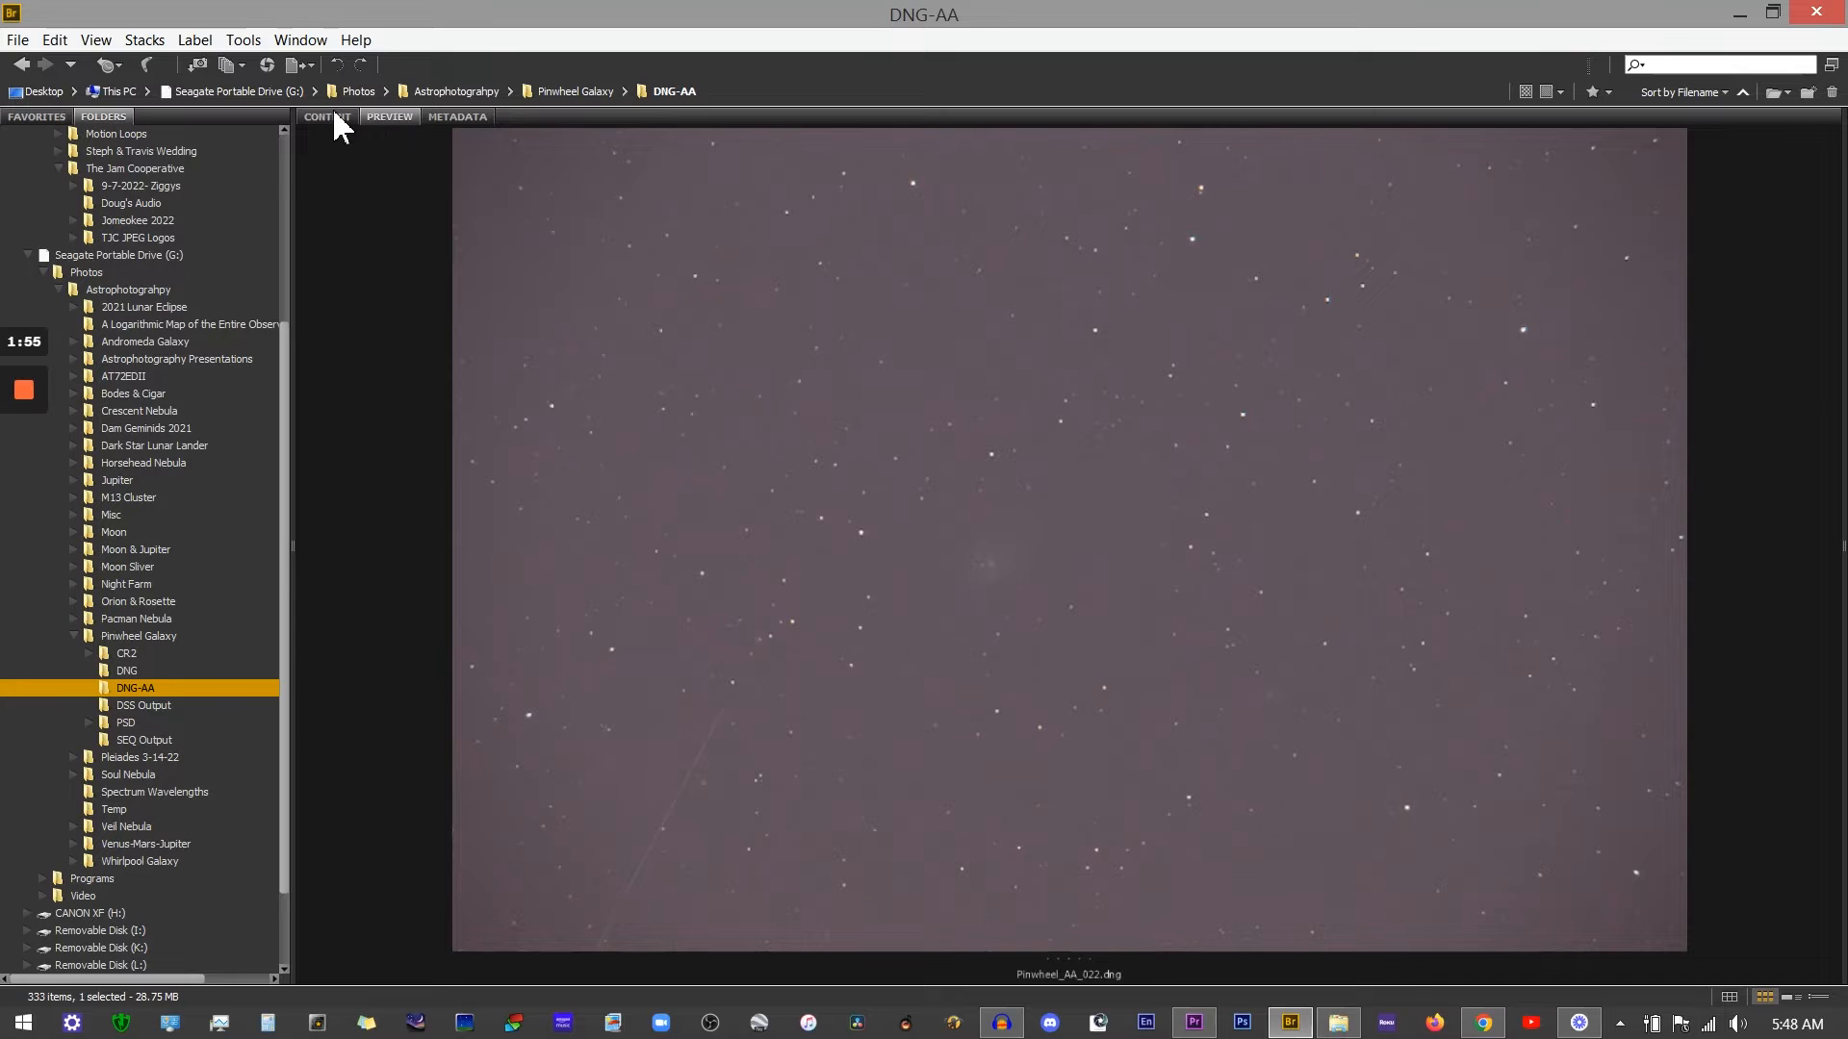
left_click(332, 117)
Step: Scroll on to frame Pinwheel_AA_032 and inspect it in the large preview
scroll(679, 539, "down", 2)
scroll(675, 527, "down", 4)
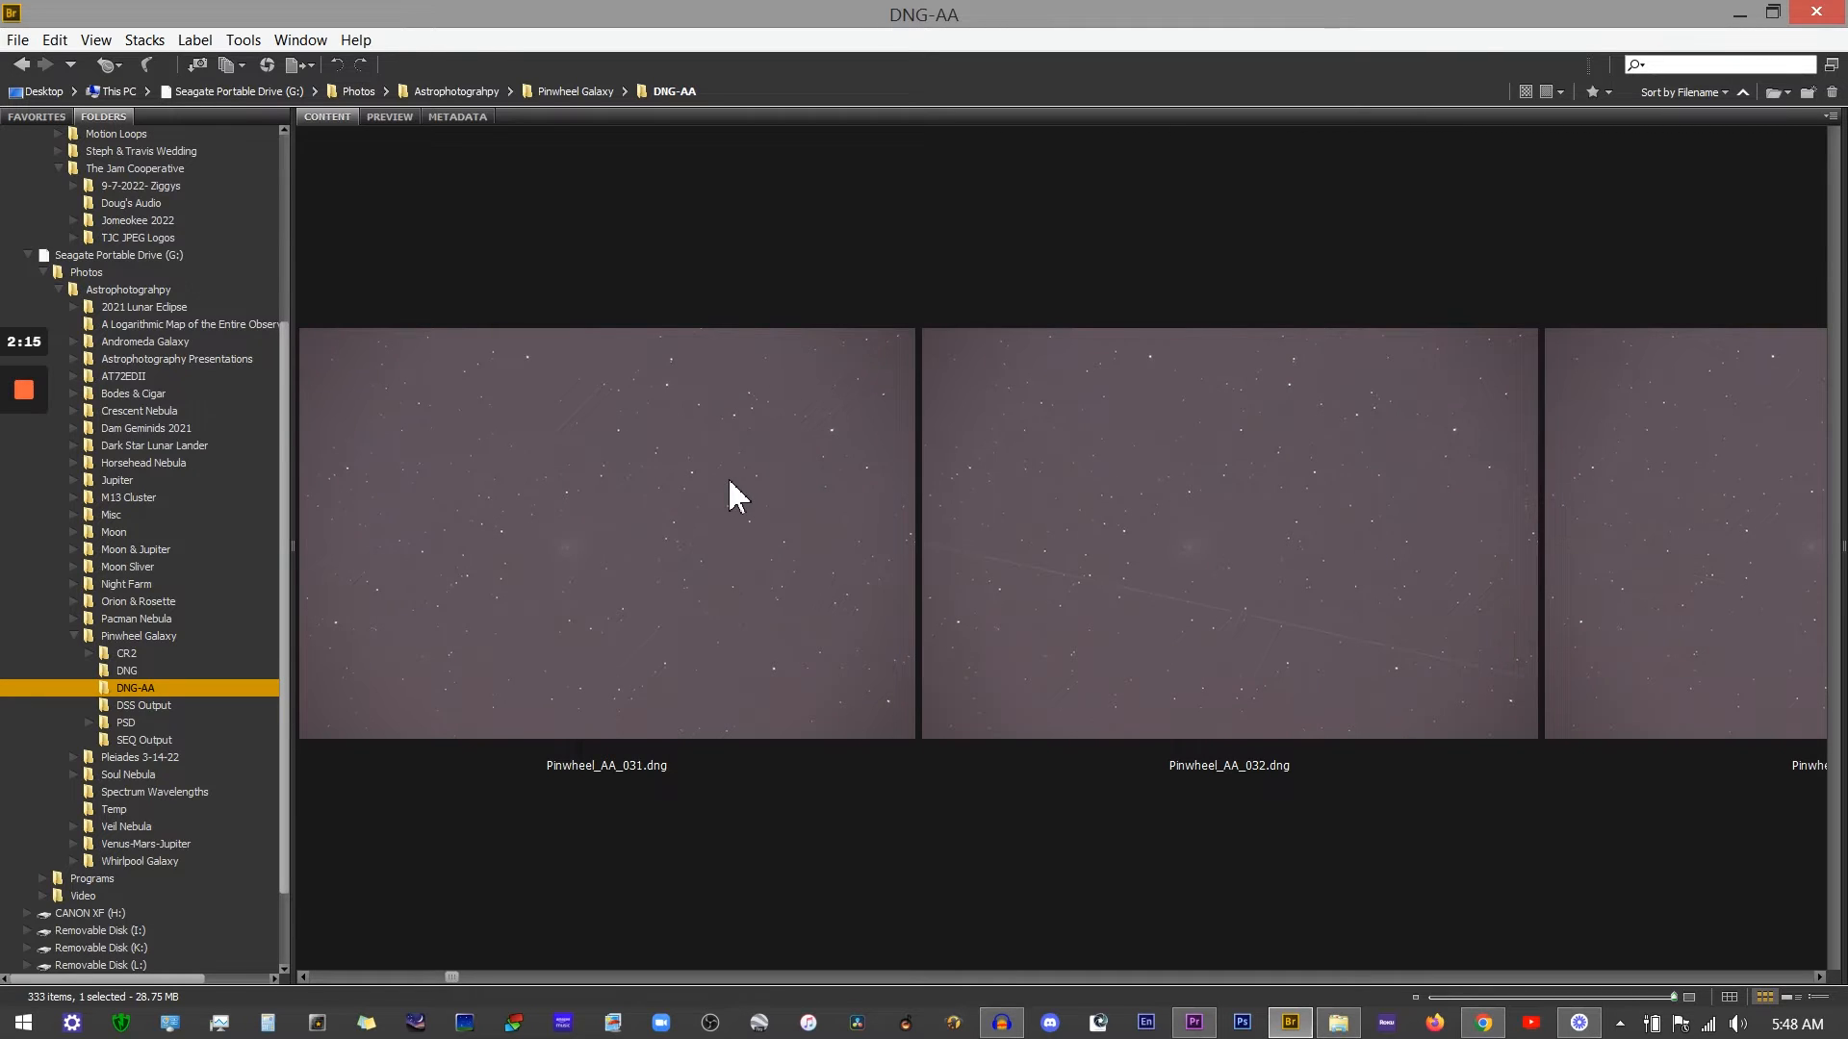
left_click(1020, 453)
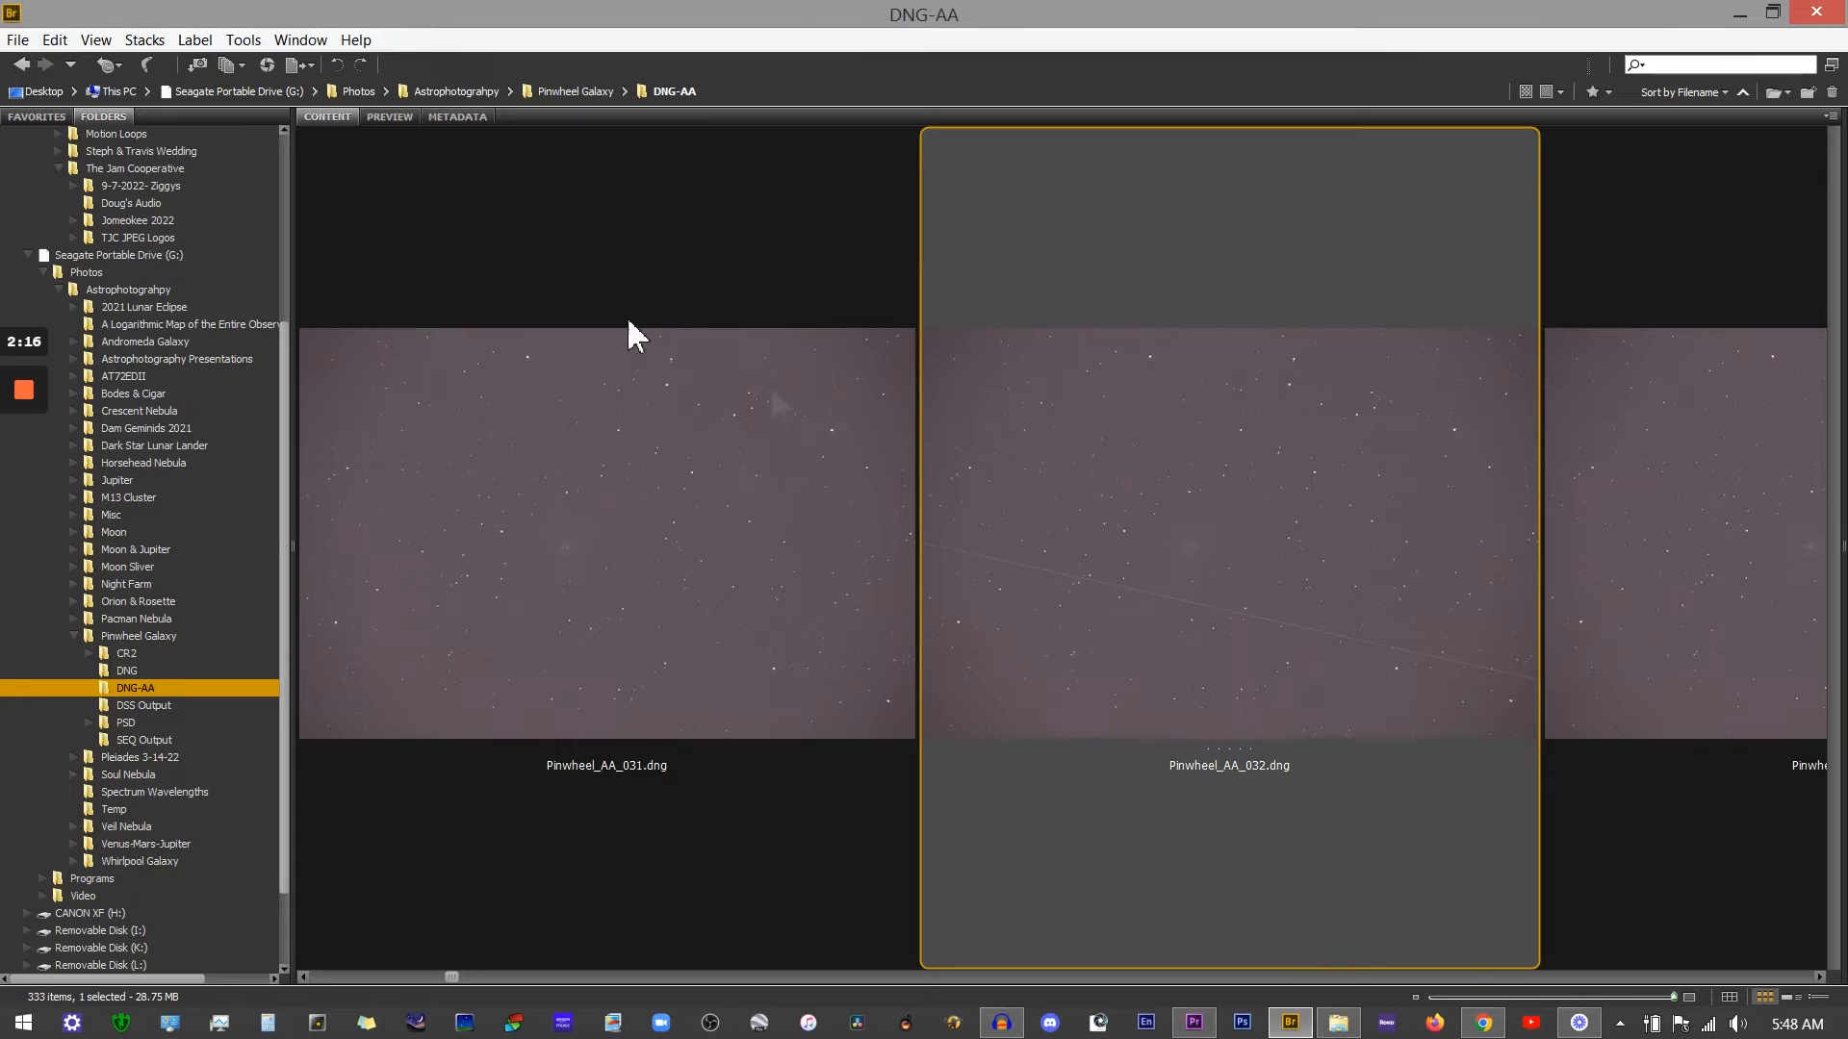
left_click(392, 117)
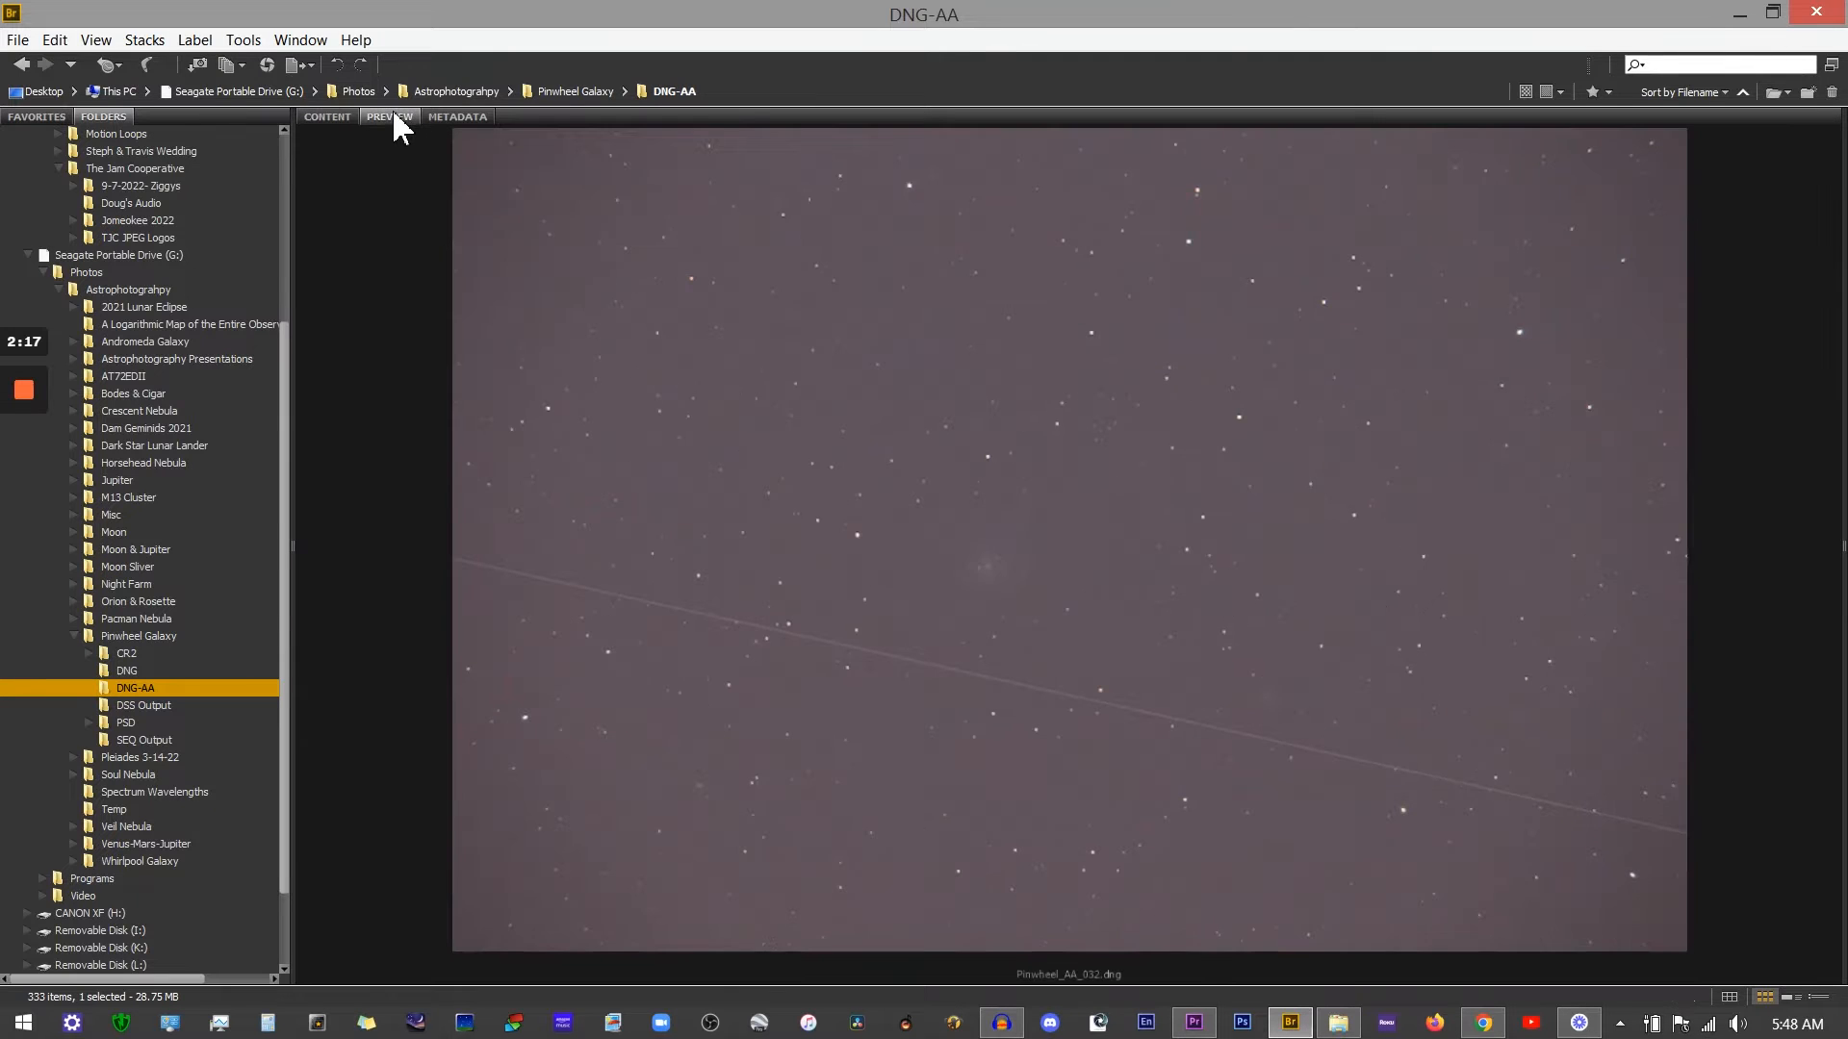
left_click(336, 117)
Step: Scroll through the frames to Pinwheel_AA_054 and open it in the large preview
scroll(616, 472, "down", 6)
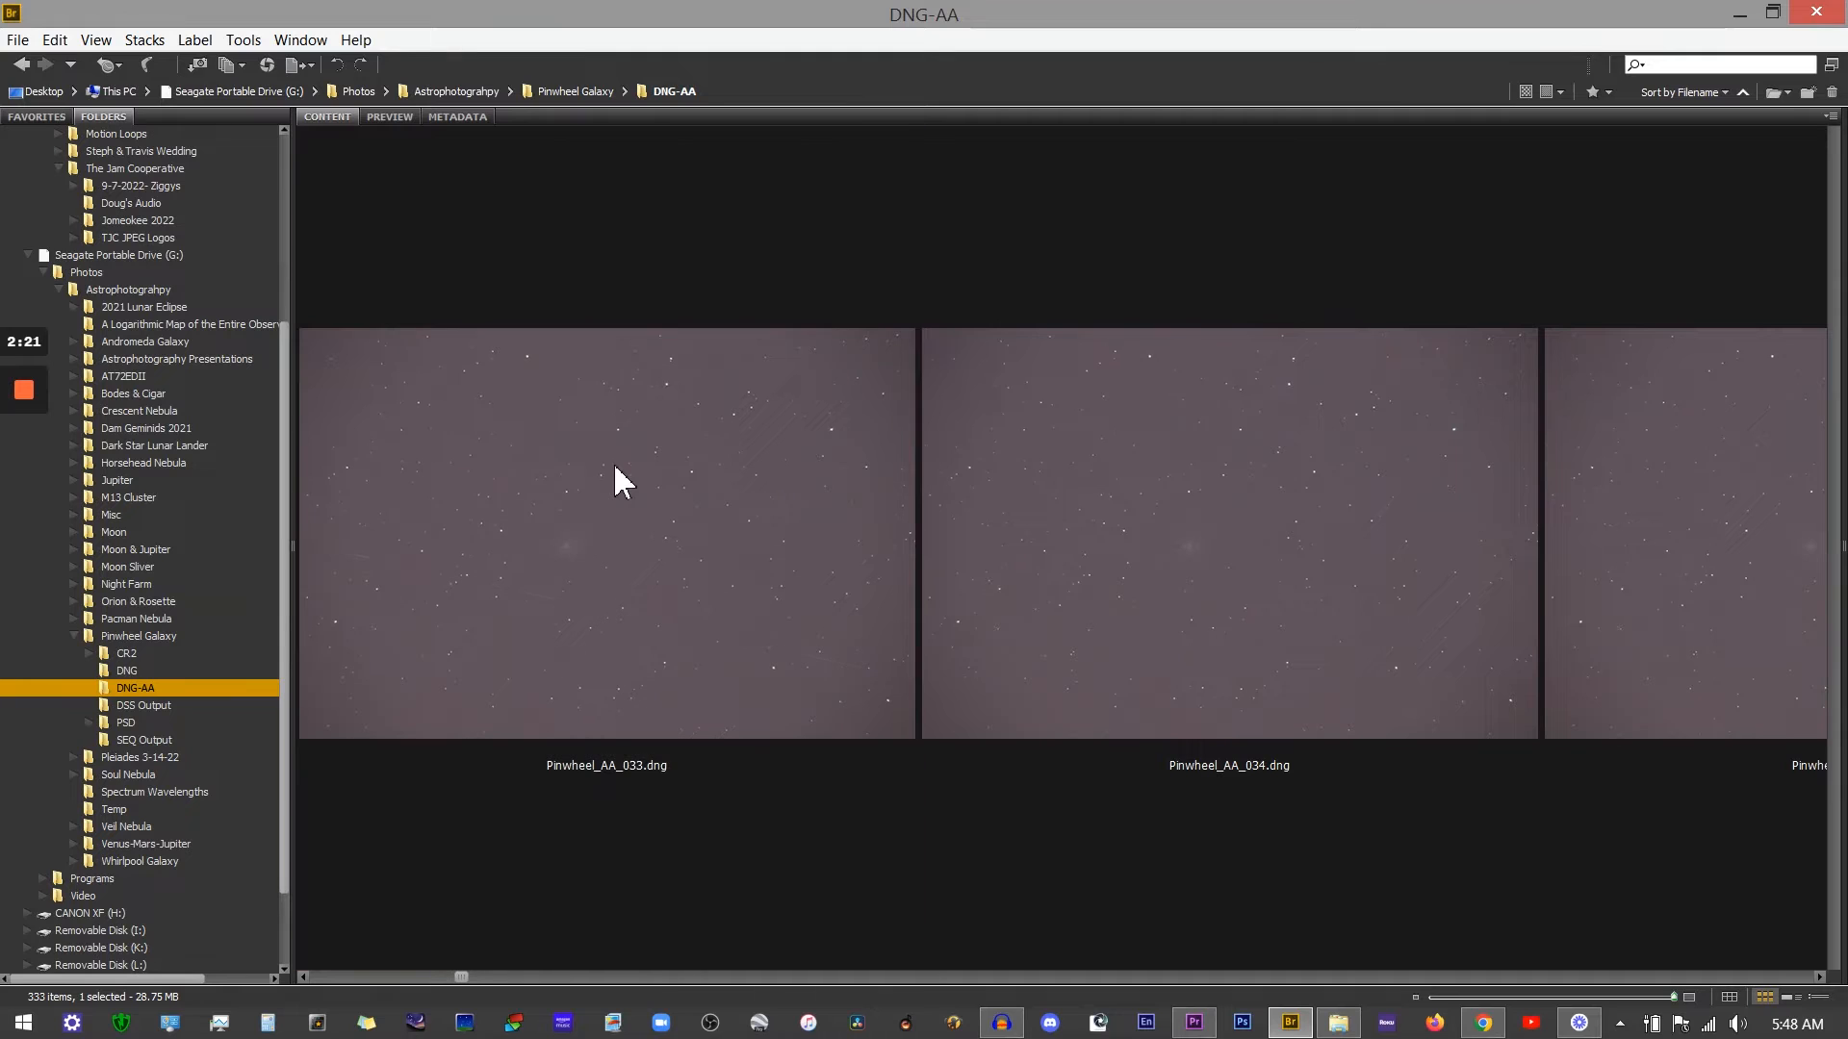
scroll(616, 471, "down", 6)
scroll(616, 471, "down", 2)
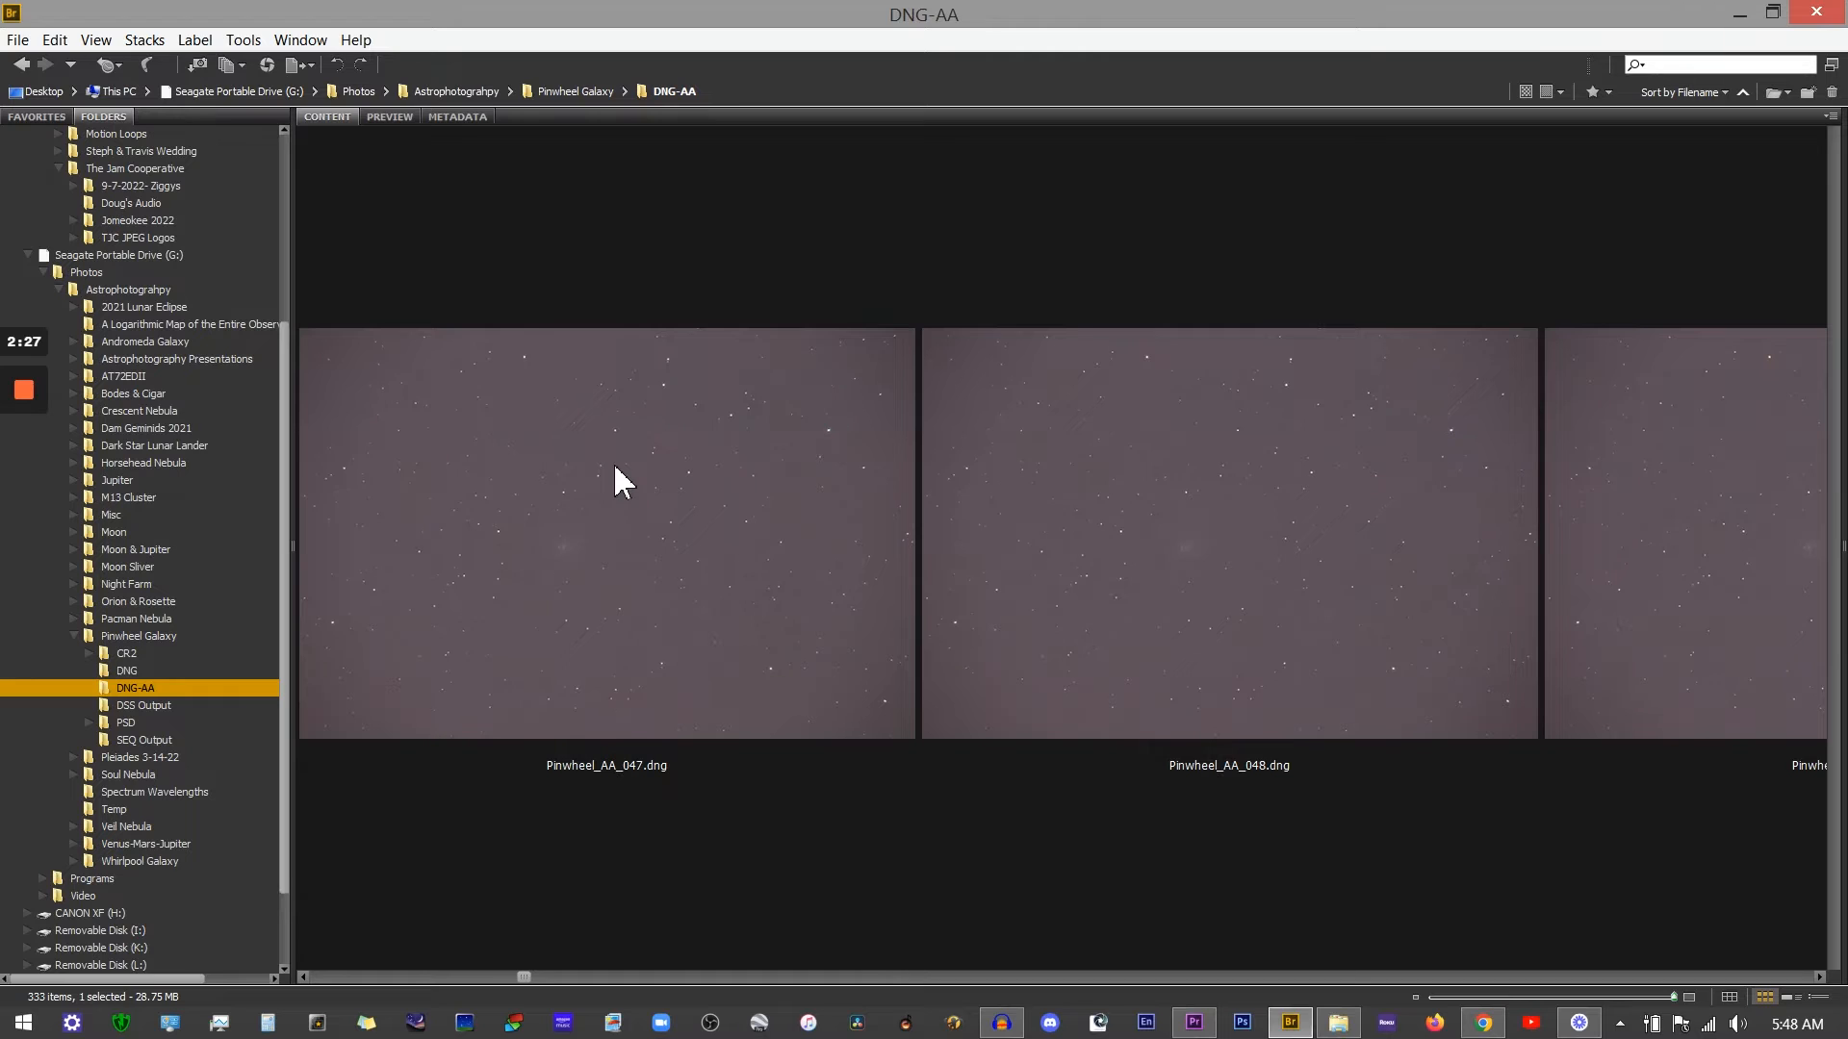
scroll(624, 481, "down", 2)
scroll(616, 472, "down", 1)
scroll(616, 472, "down", 2)
scroll(616, 472, "down", 1)
left_click(625, 474)
left_click(378, 119)
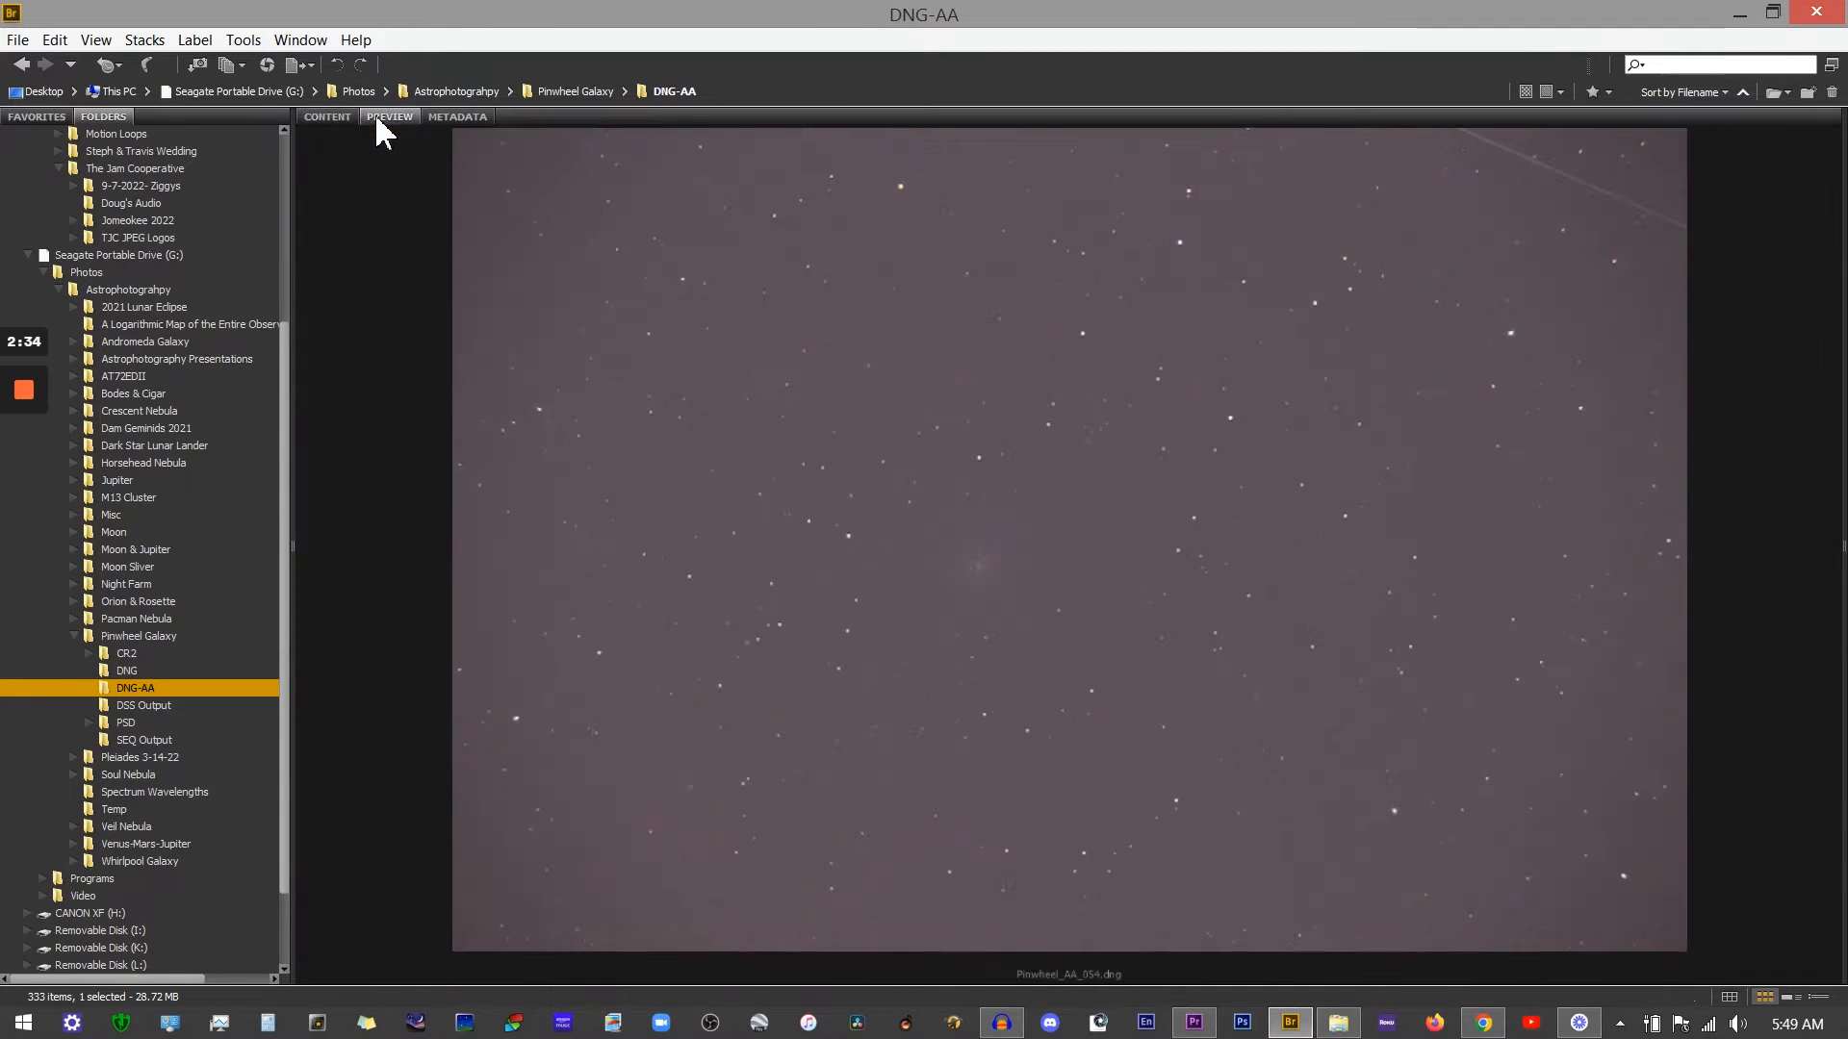
Step: Return to the thumbnail view, scroll on to frame Pinwheel_AA_102 and inspect it in the large preview
left_click(332, 117)
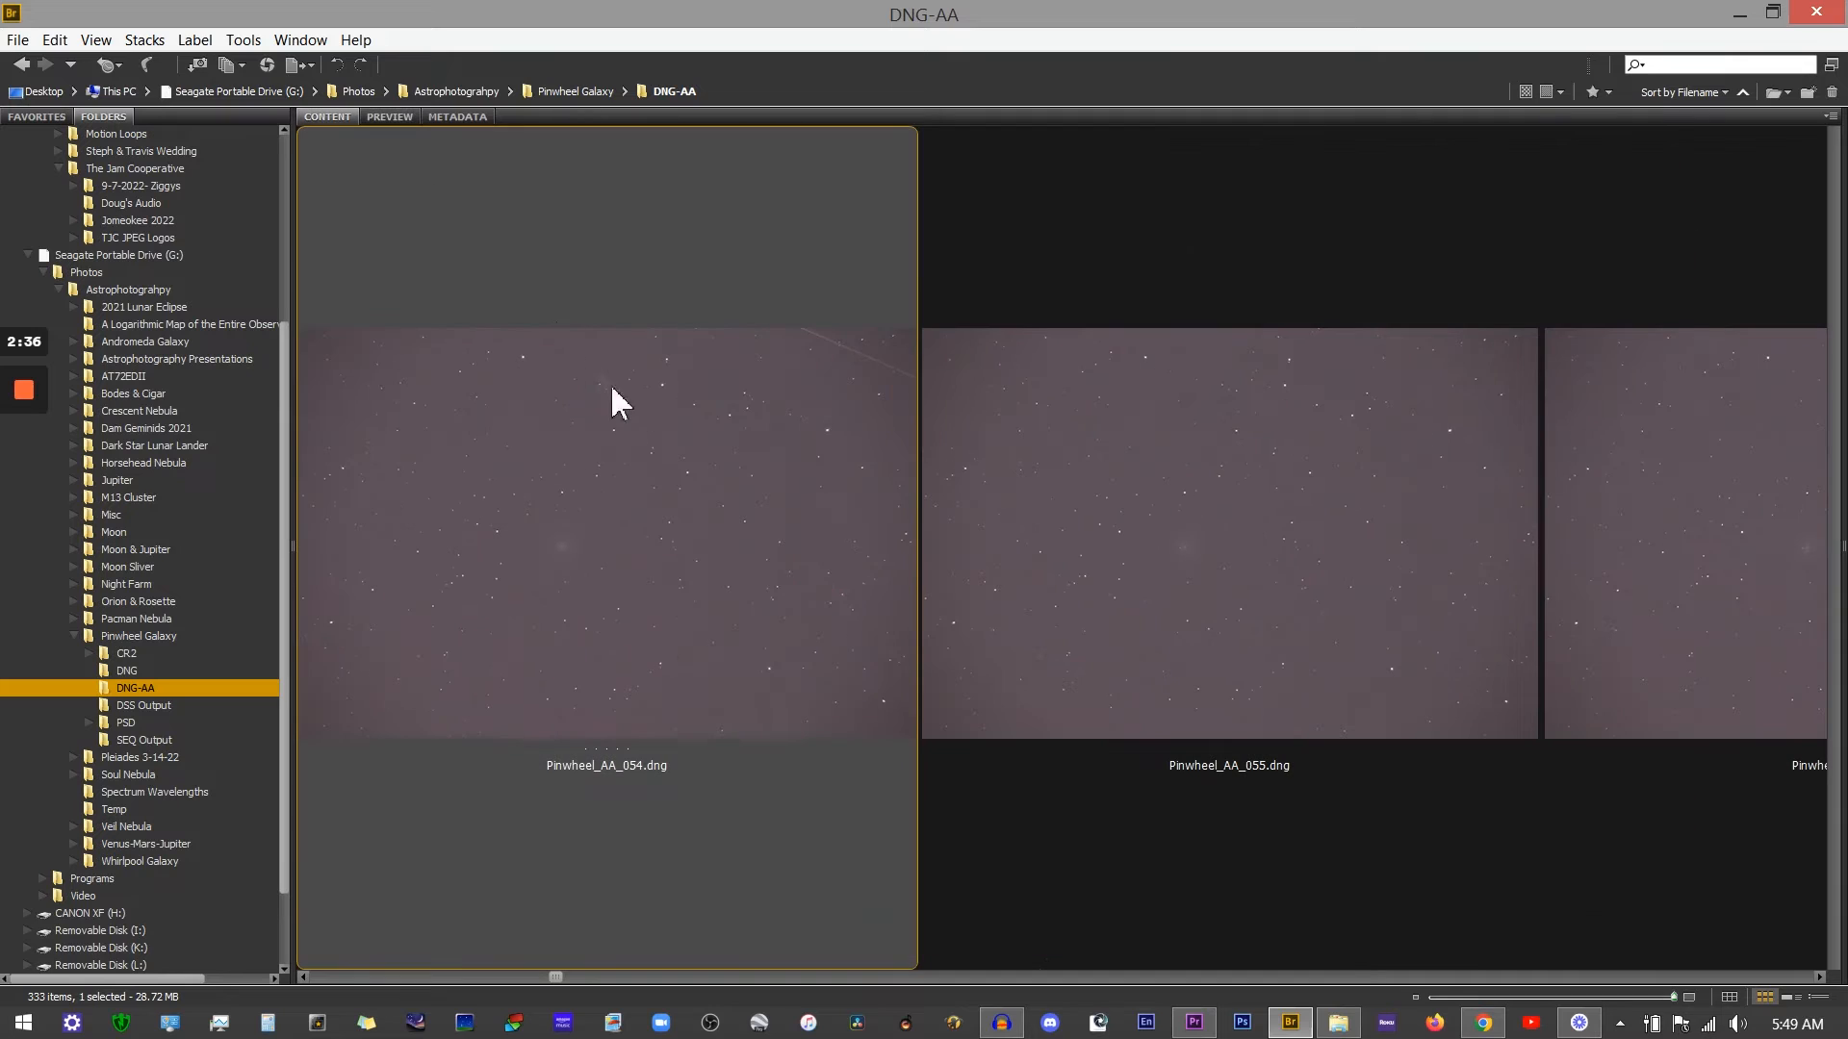
scroll(643, 424, "down", 2)
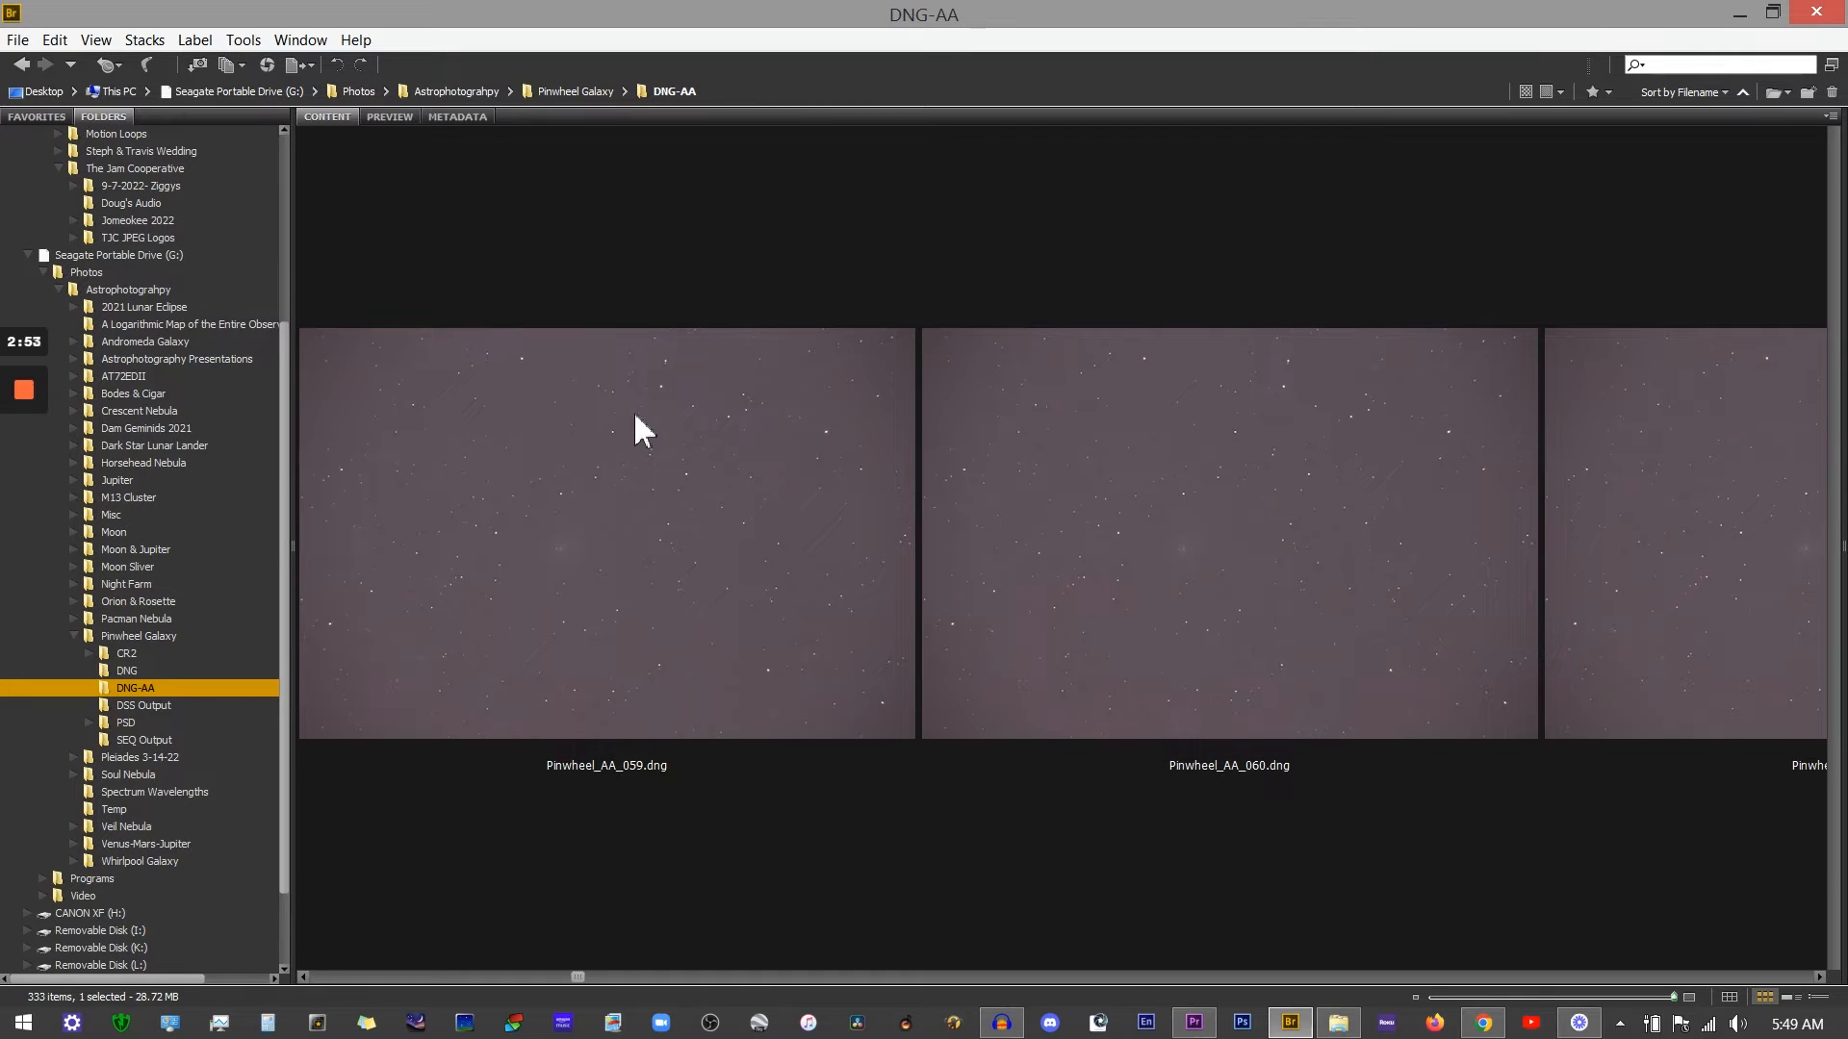
scroll(621, 503, "down", 1)
scroll(621, 500, "down", 8)
scroll(621, 504, "down", 13)
scroll(620, 503, "down", 19)
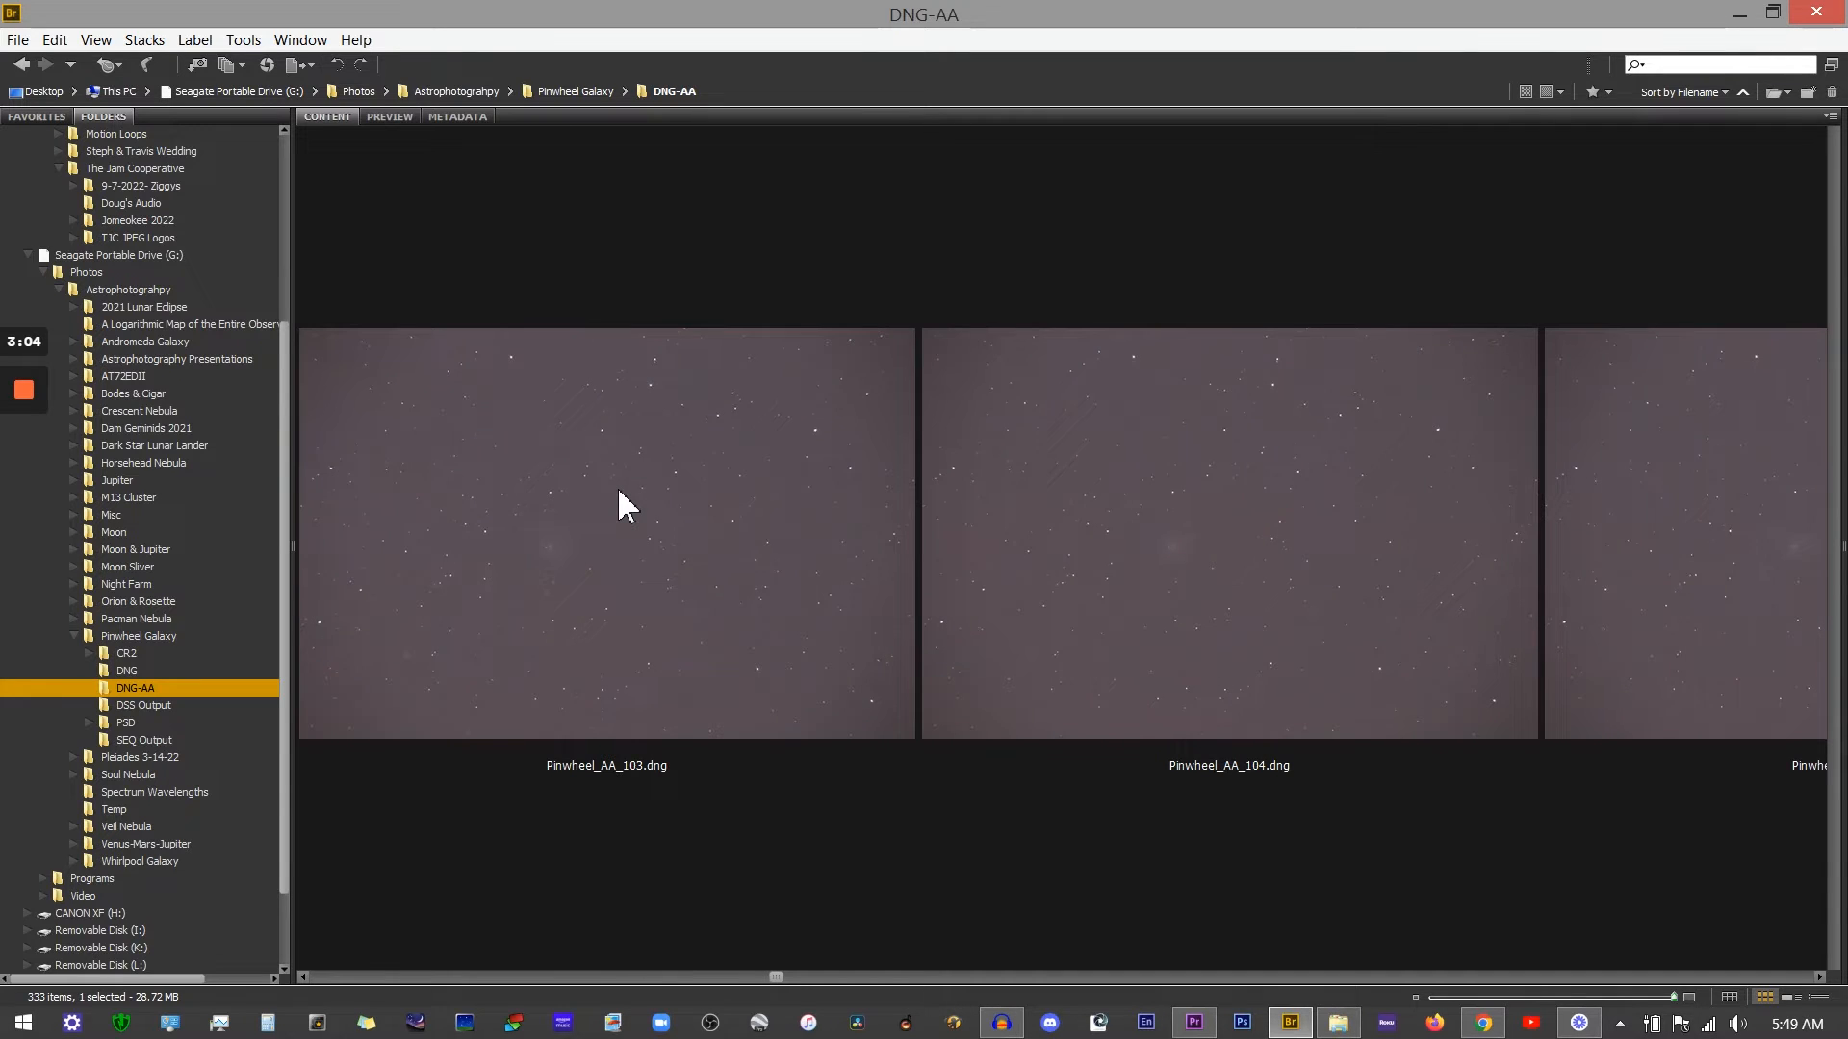
left_click(1155, 428)
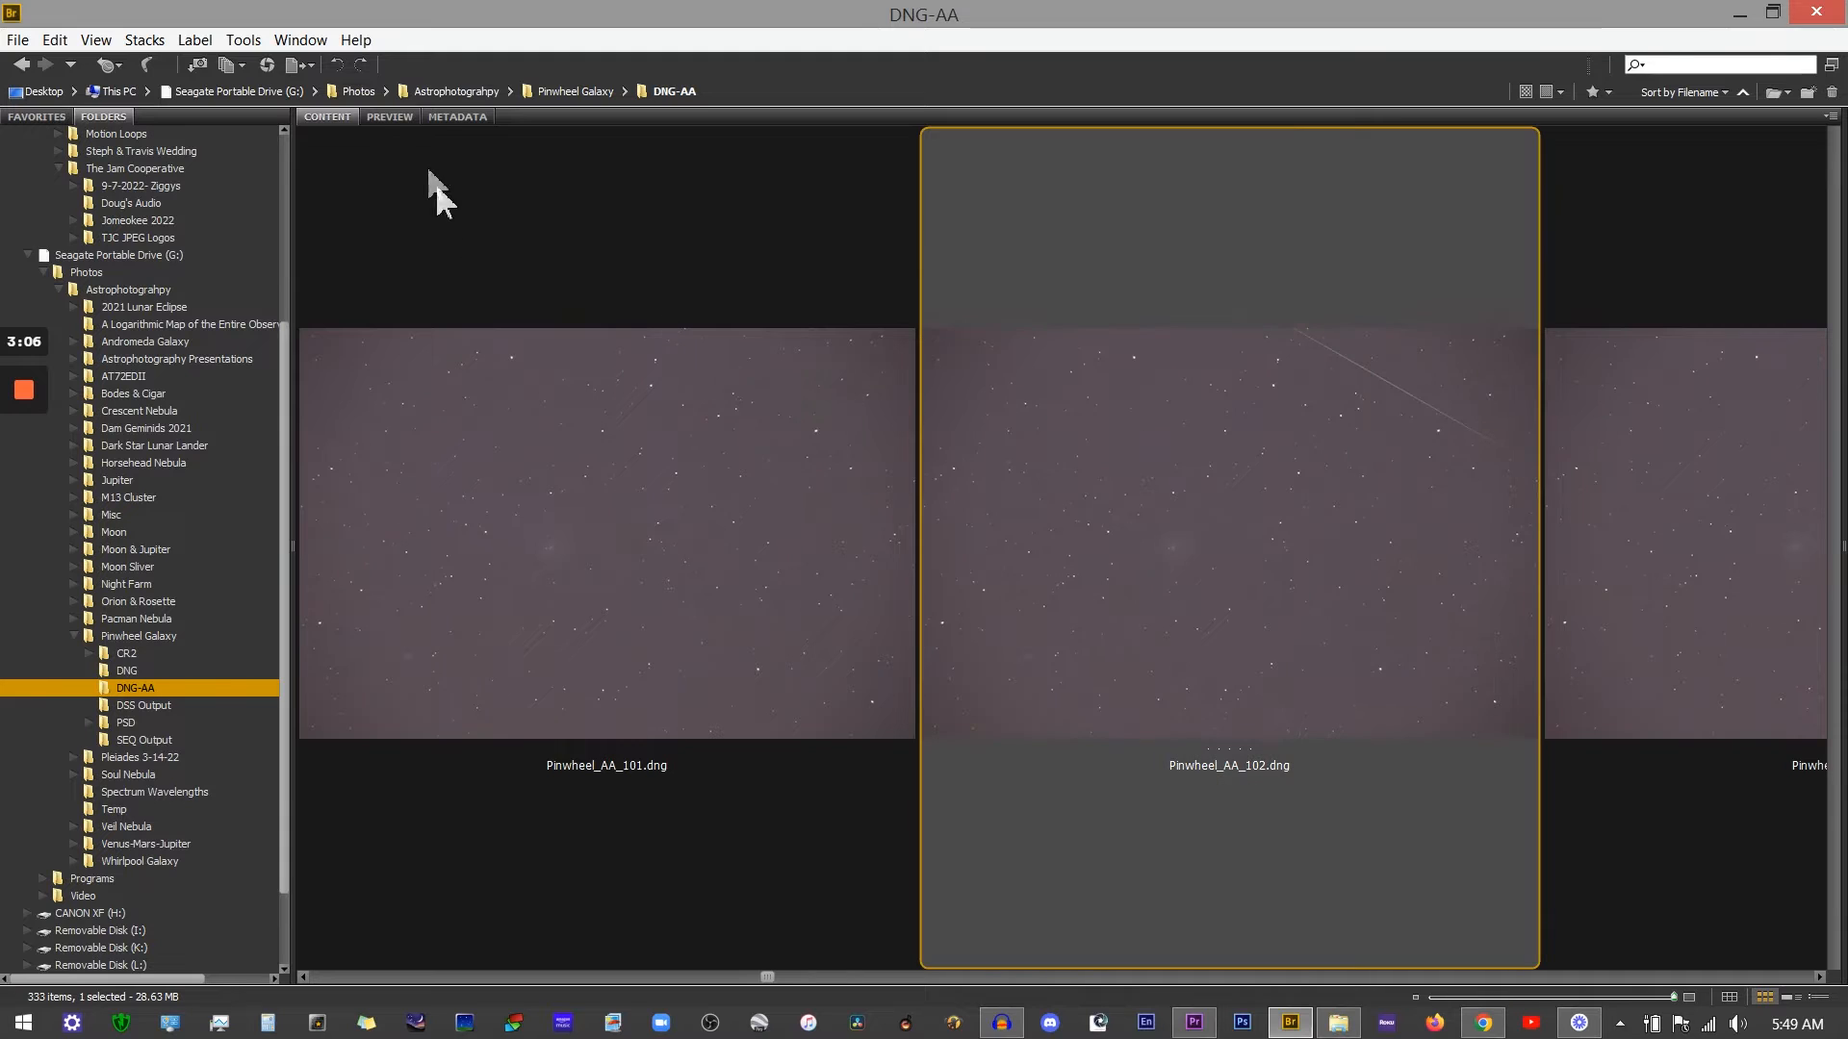
left_click(389, 116)
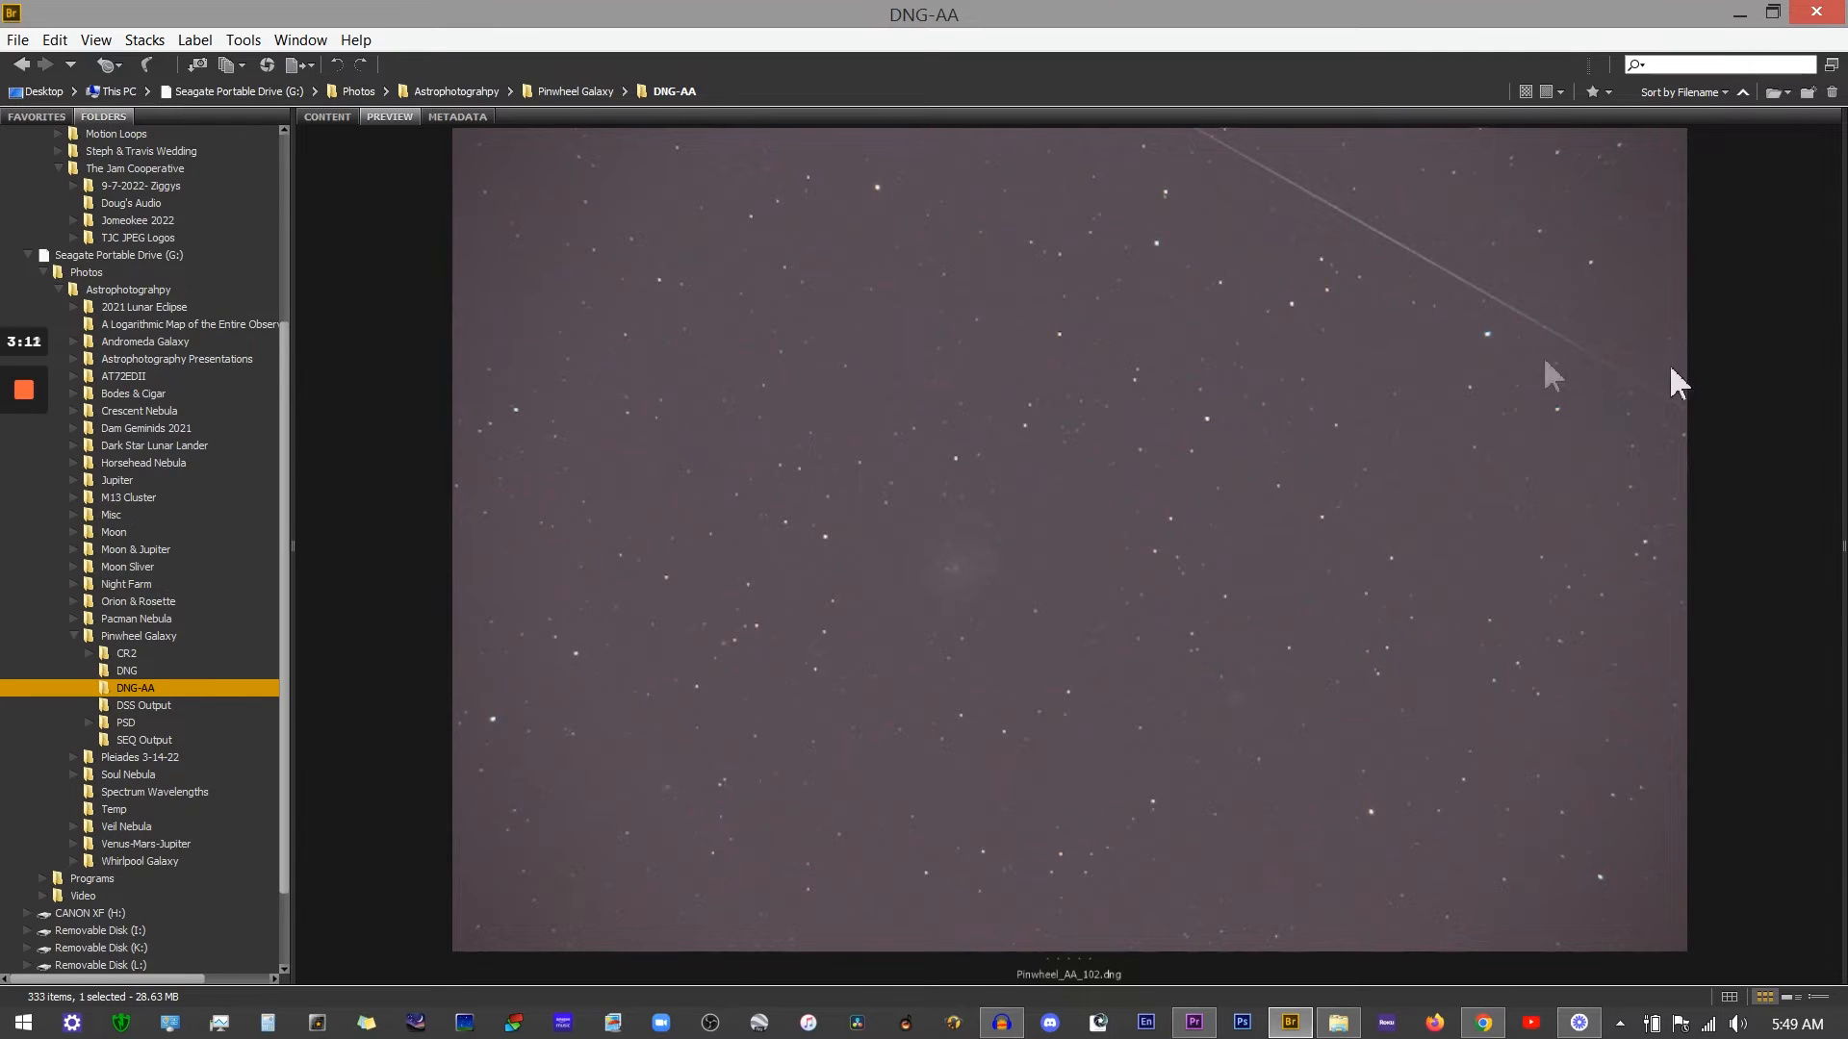
Step: Go back to the thumbnail view and shrink the thumbnails to show many frames in a grid
left_click(330, 120)
scroll(890, 481, "down", 5)
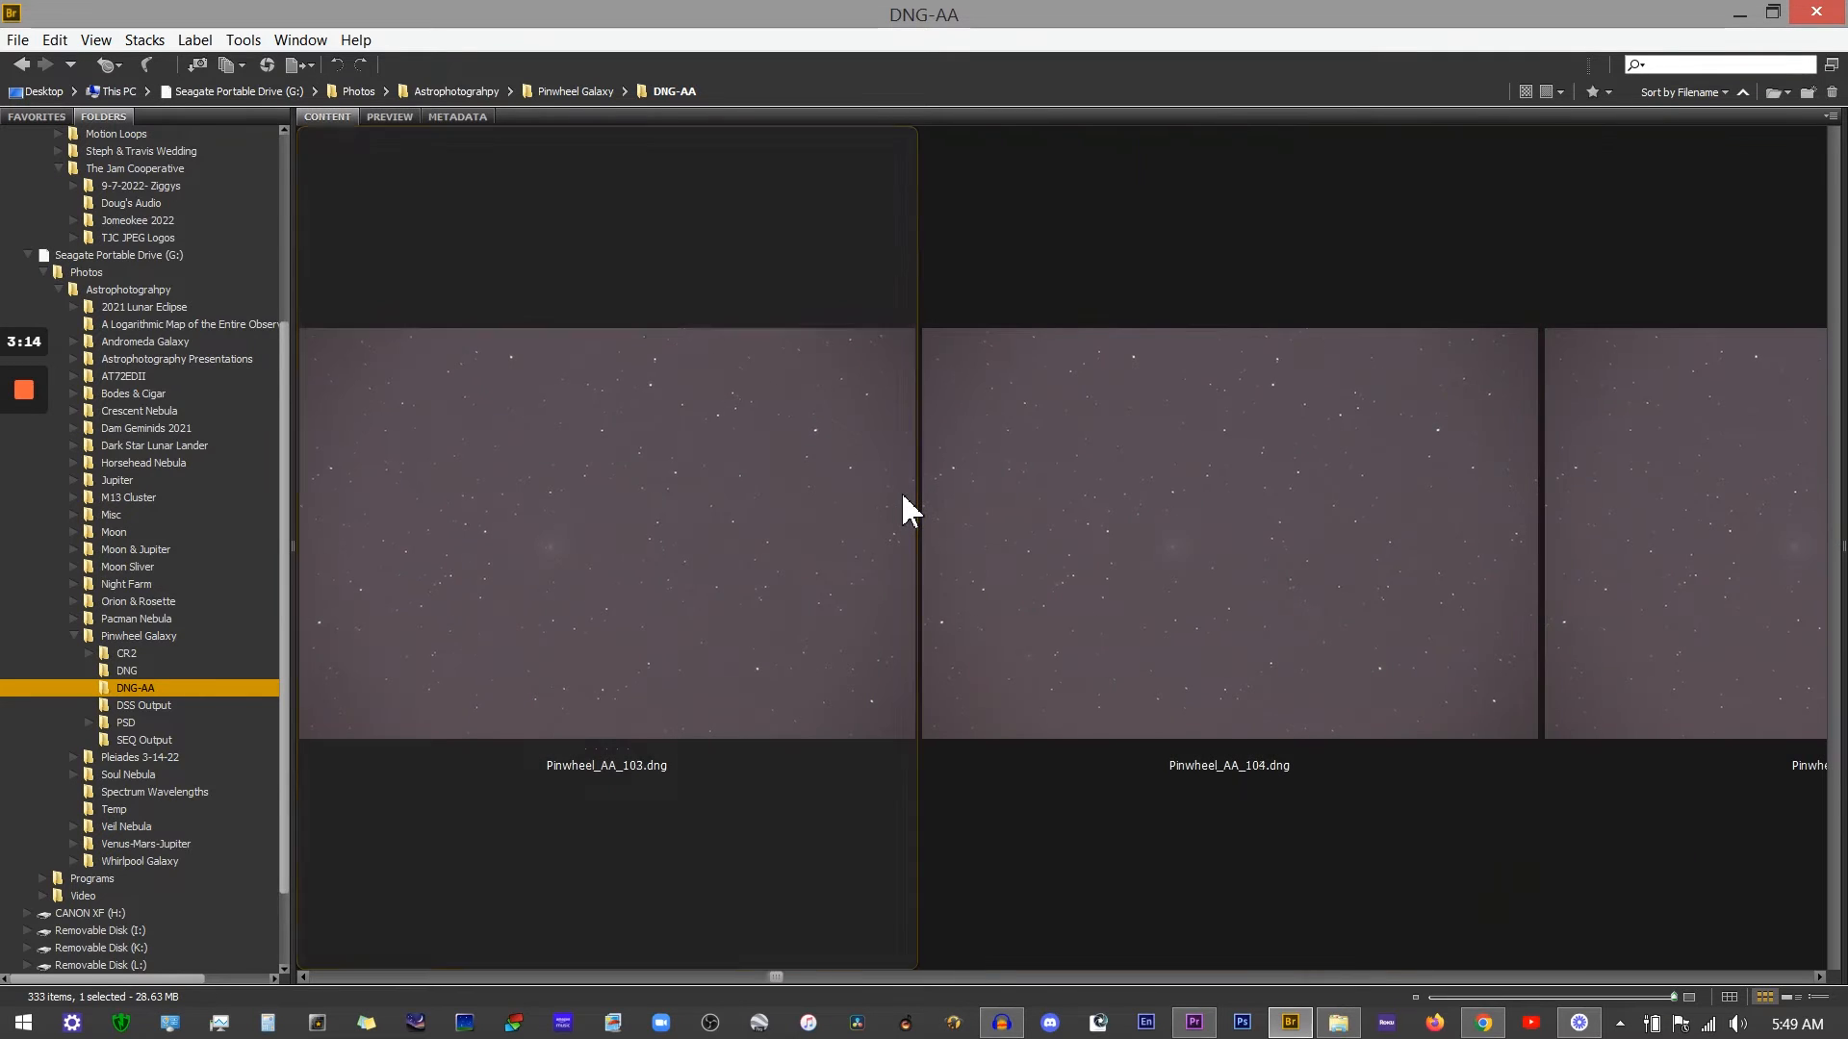
scroll(904, 578, "down", 1)
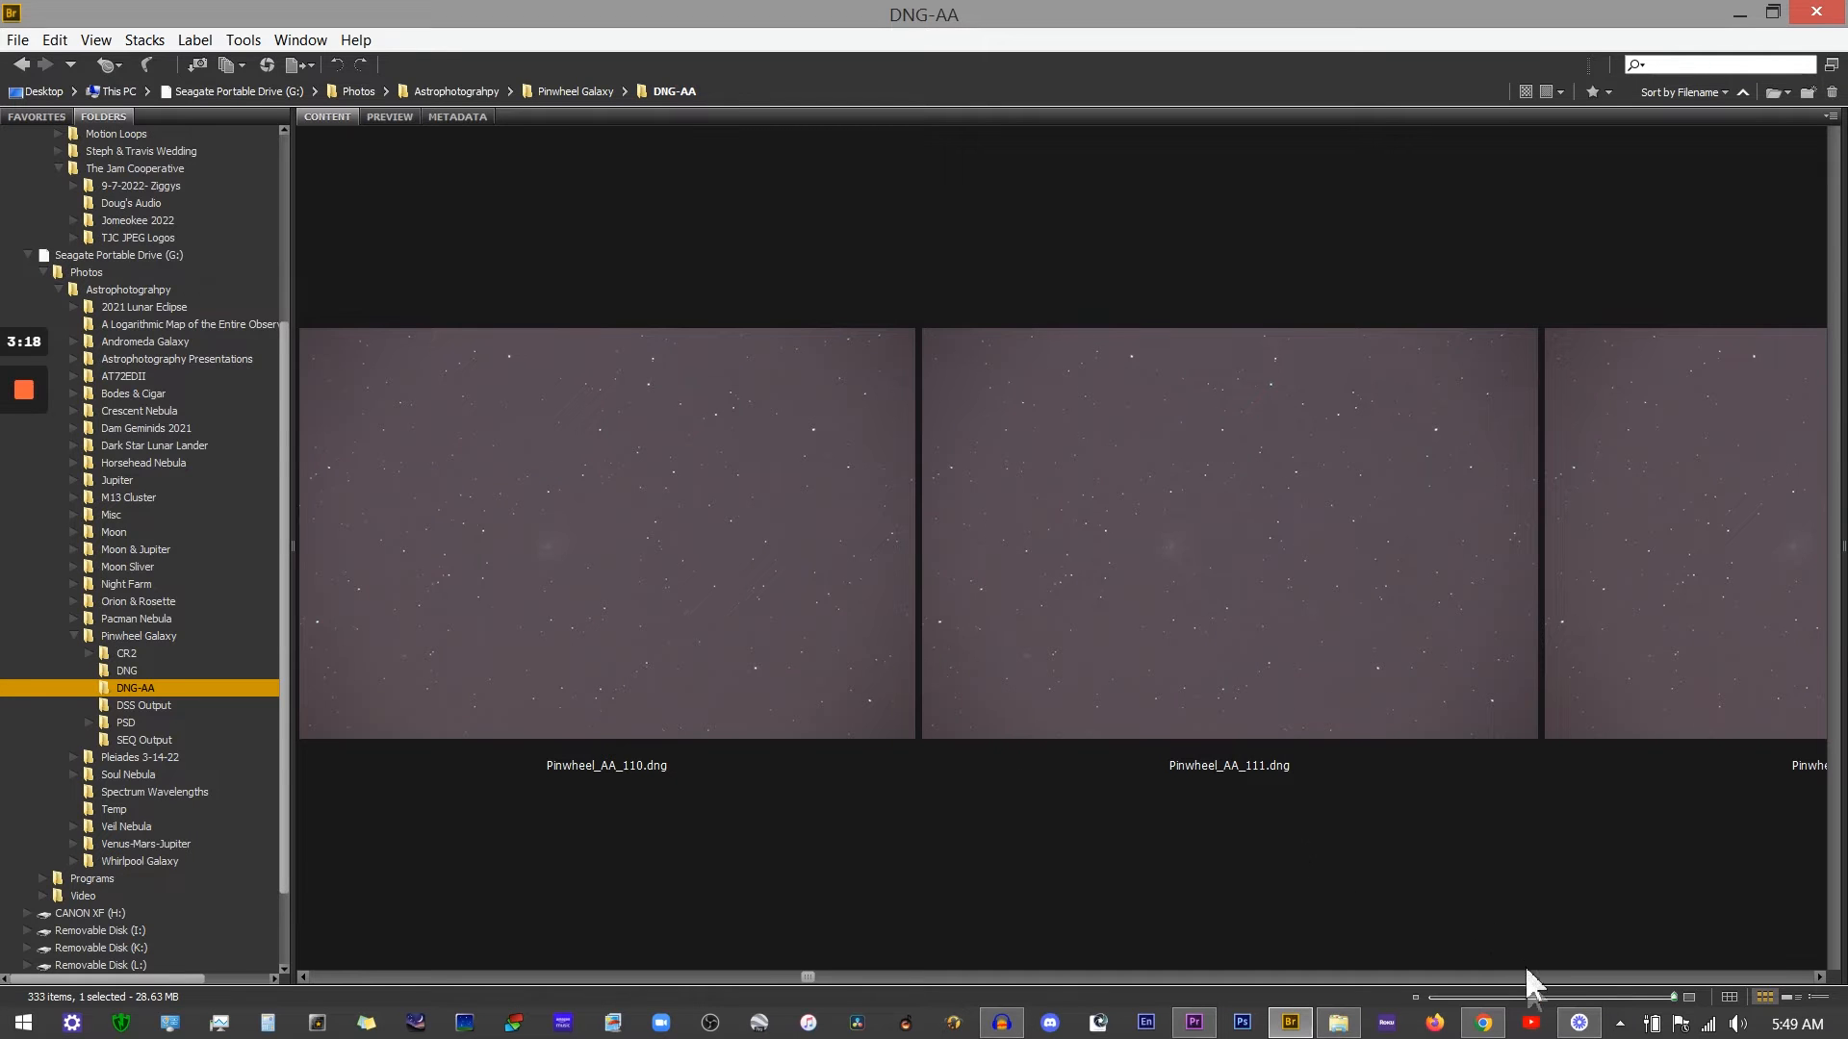
left_click(1528, 997)
scroll(882, 597, "down", 10)
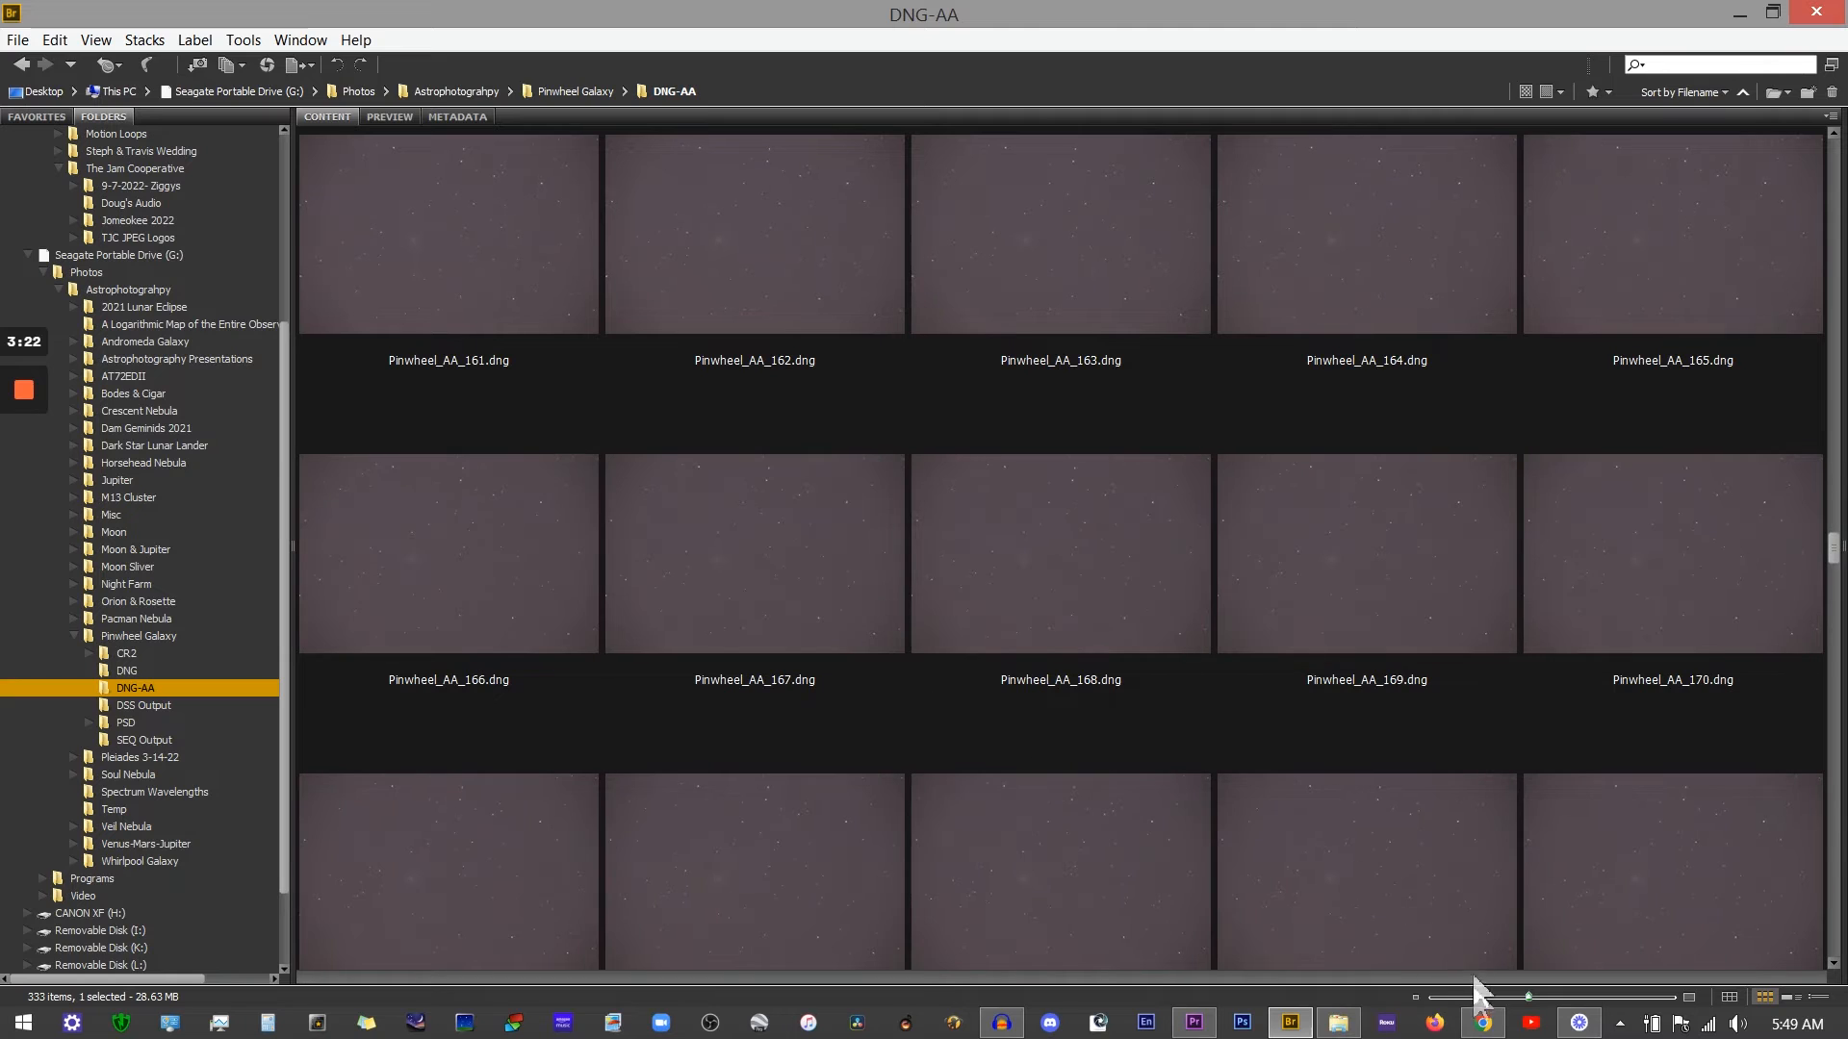
left_click(1474, 997)
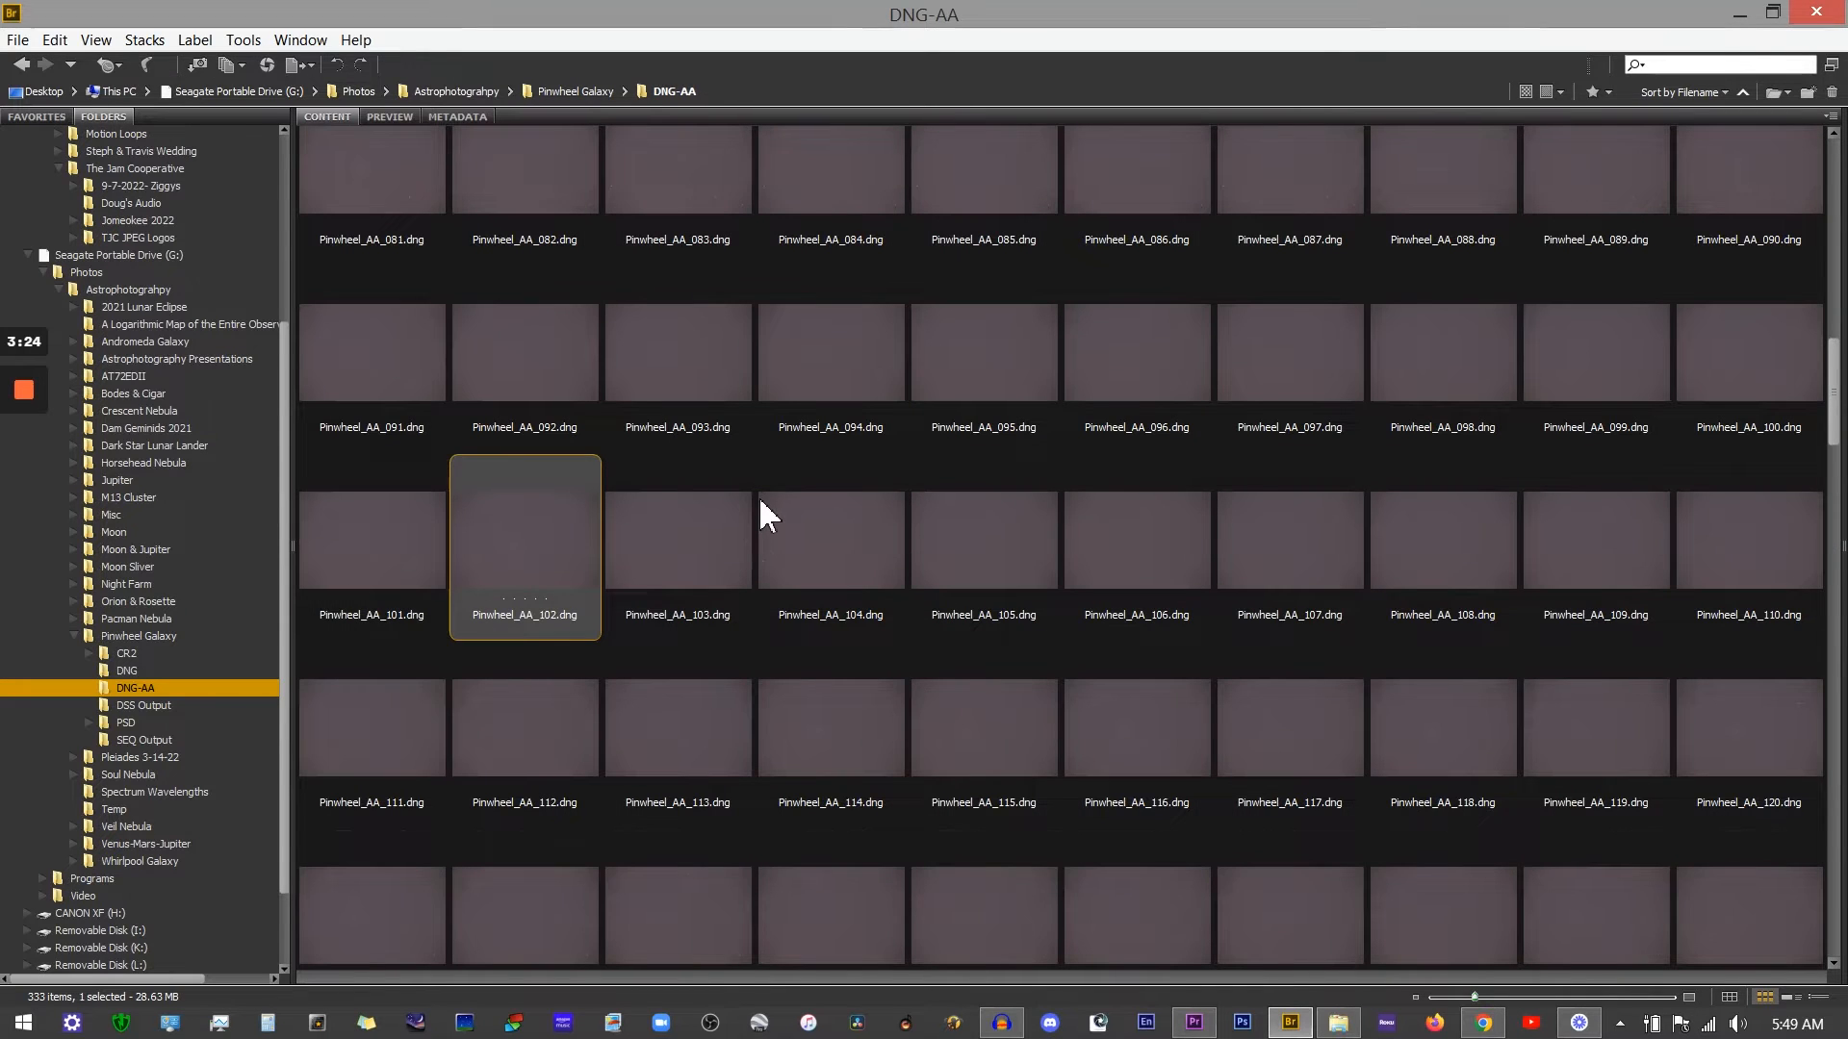
Step: Select frame Pinwheel_AA_135 and open it in Camera Raw
scroll(760, 505, "down", 3)
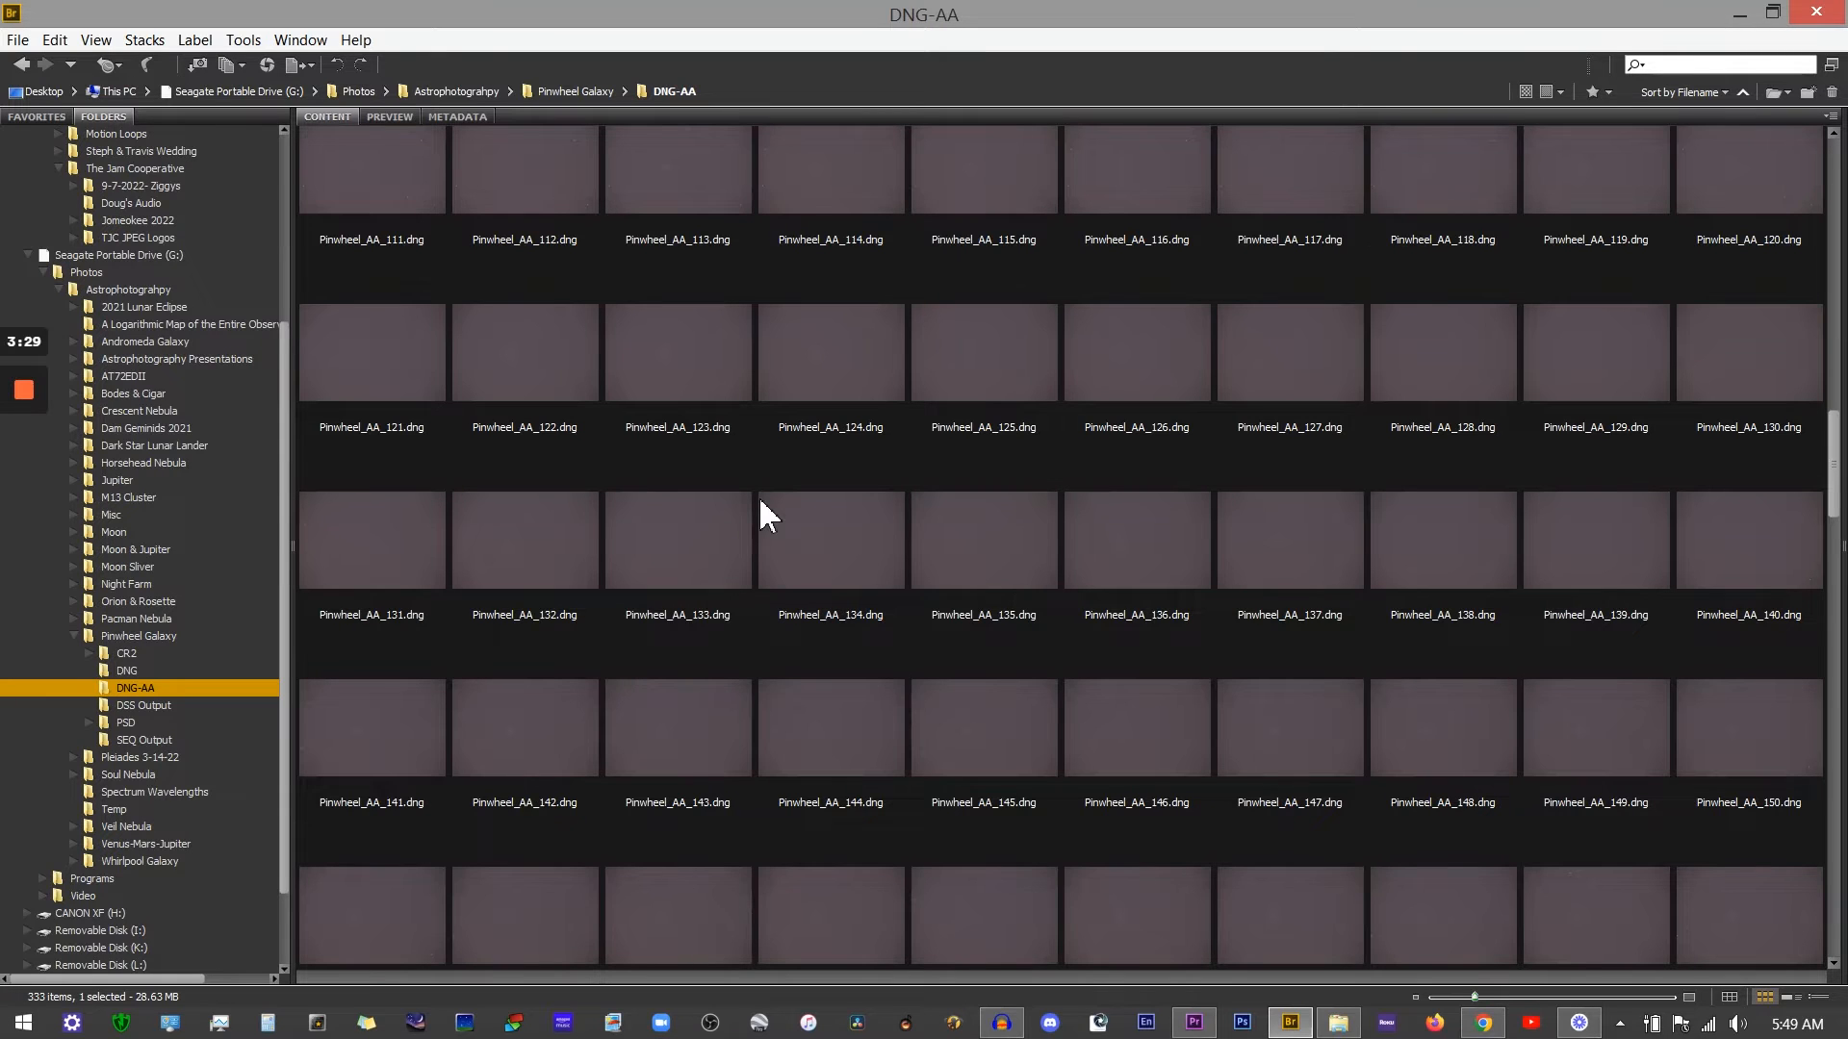
left_click(982, 544)
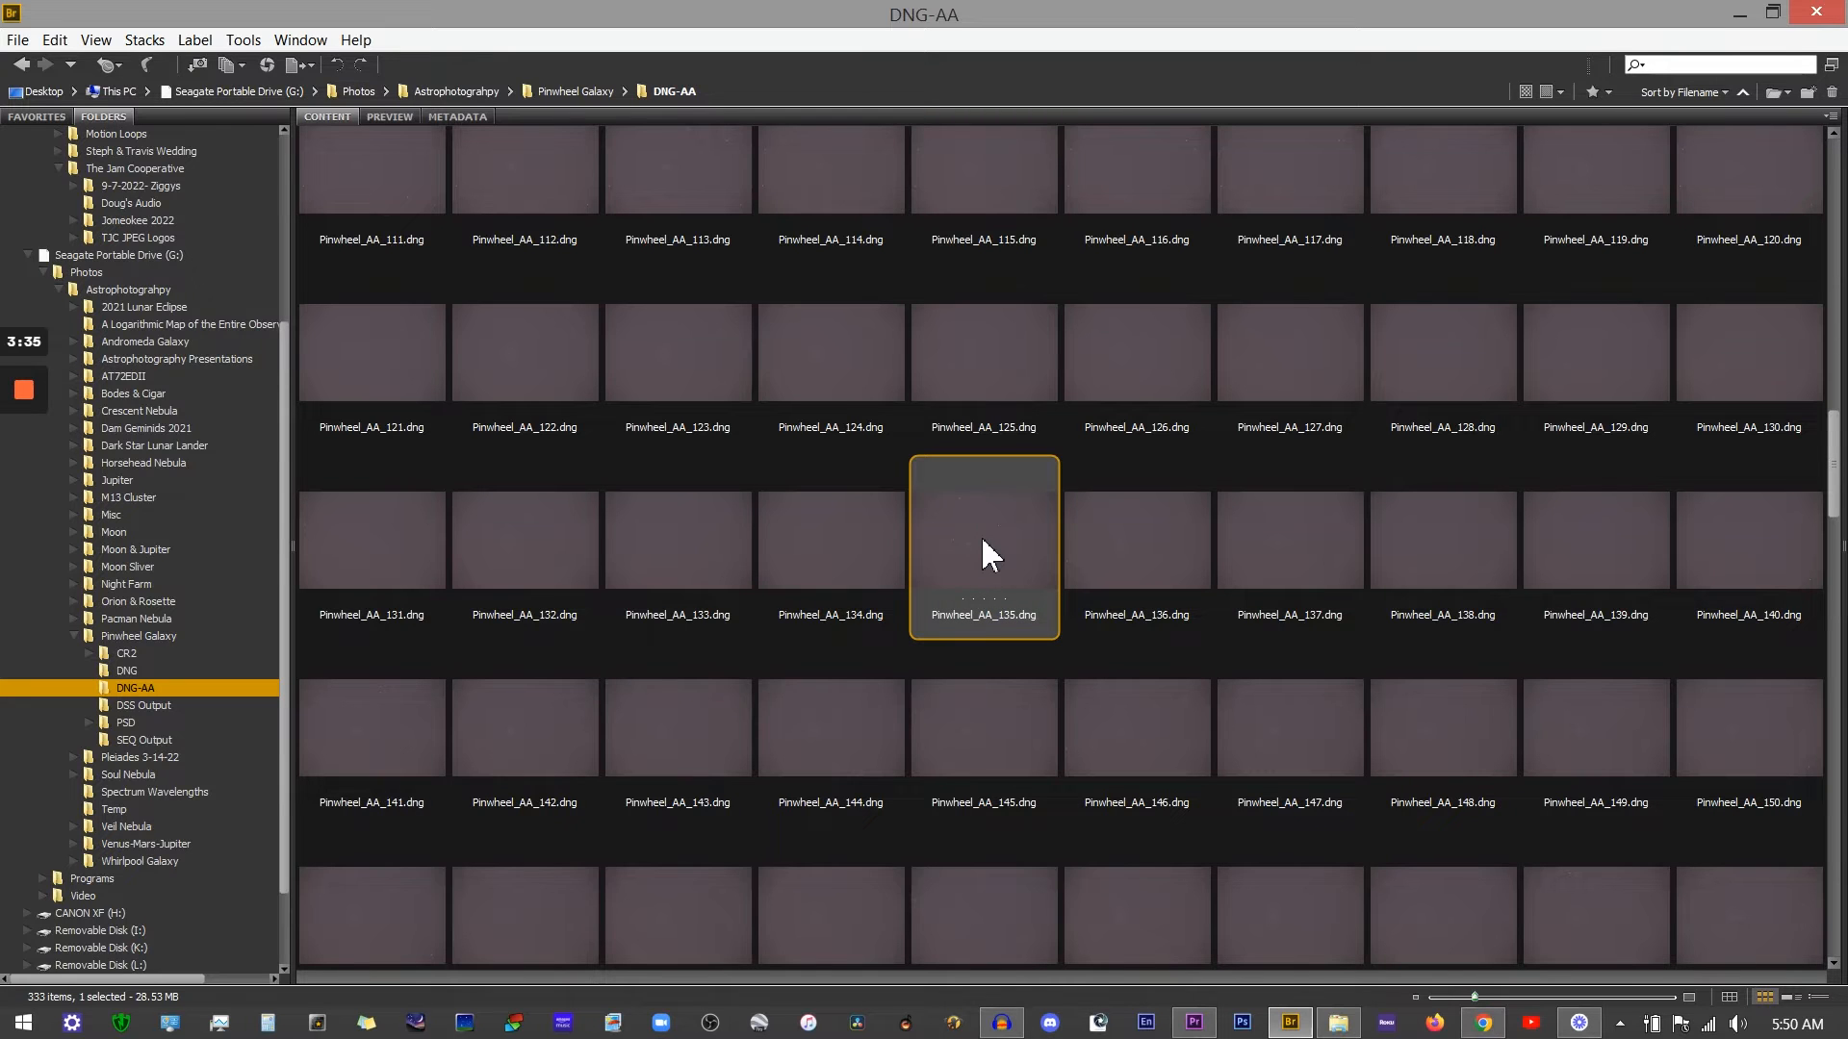
right_click(992, 556)
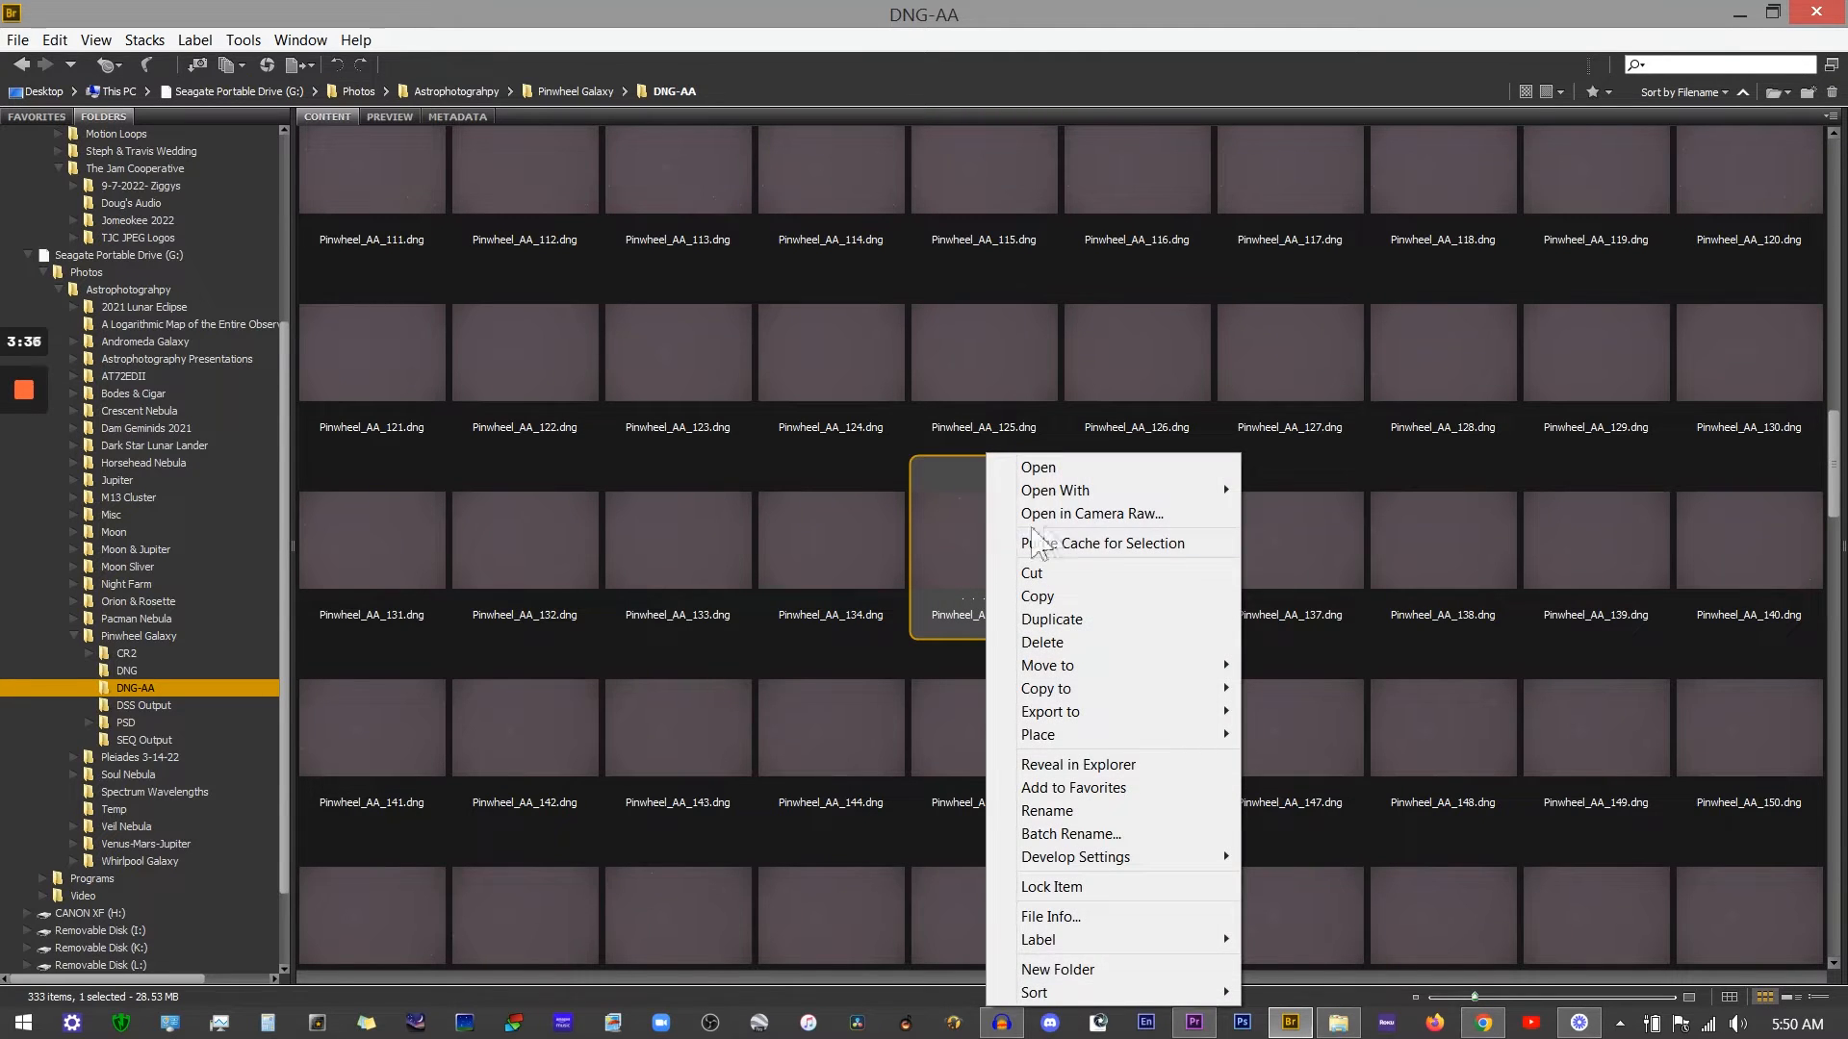
left_click(1067, 517)
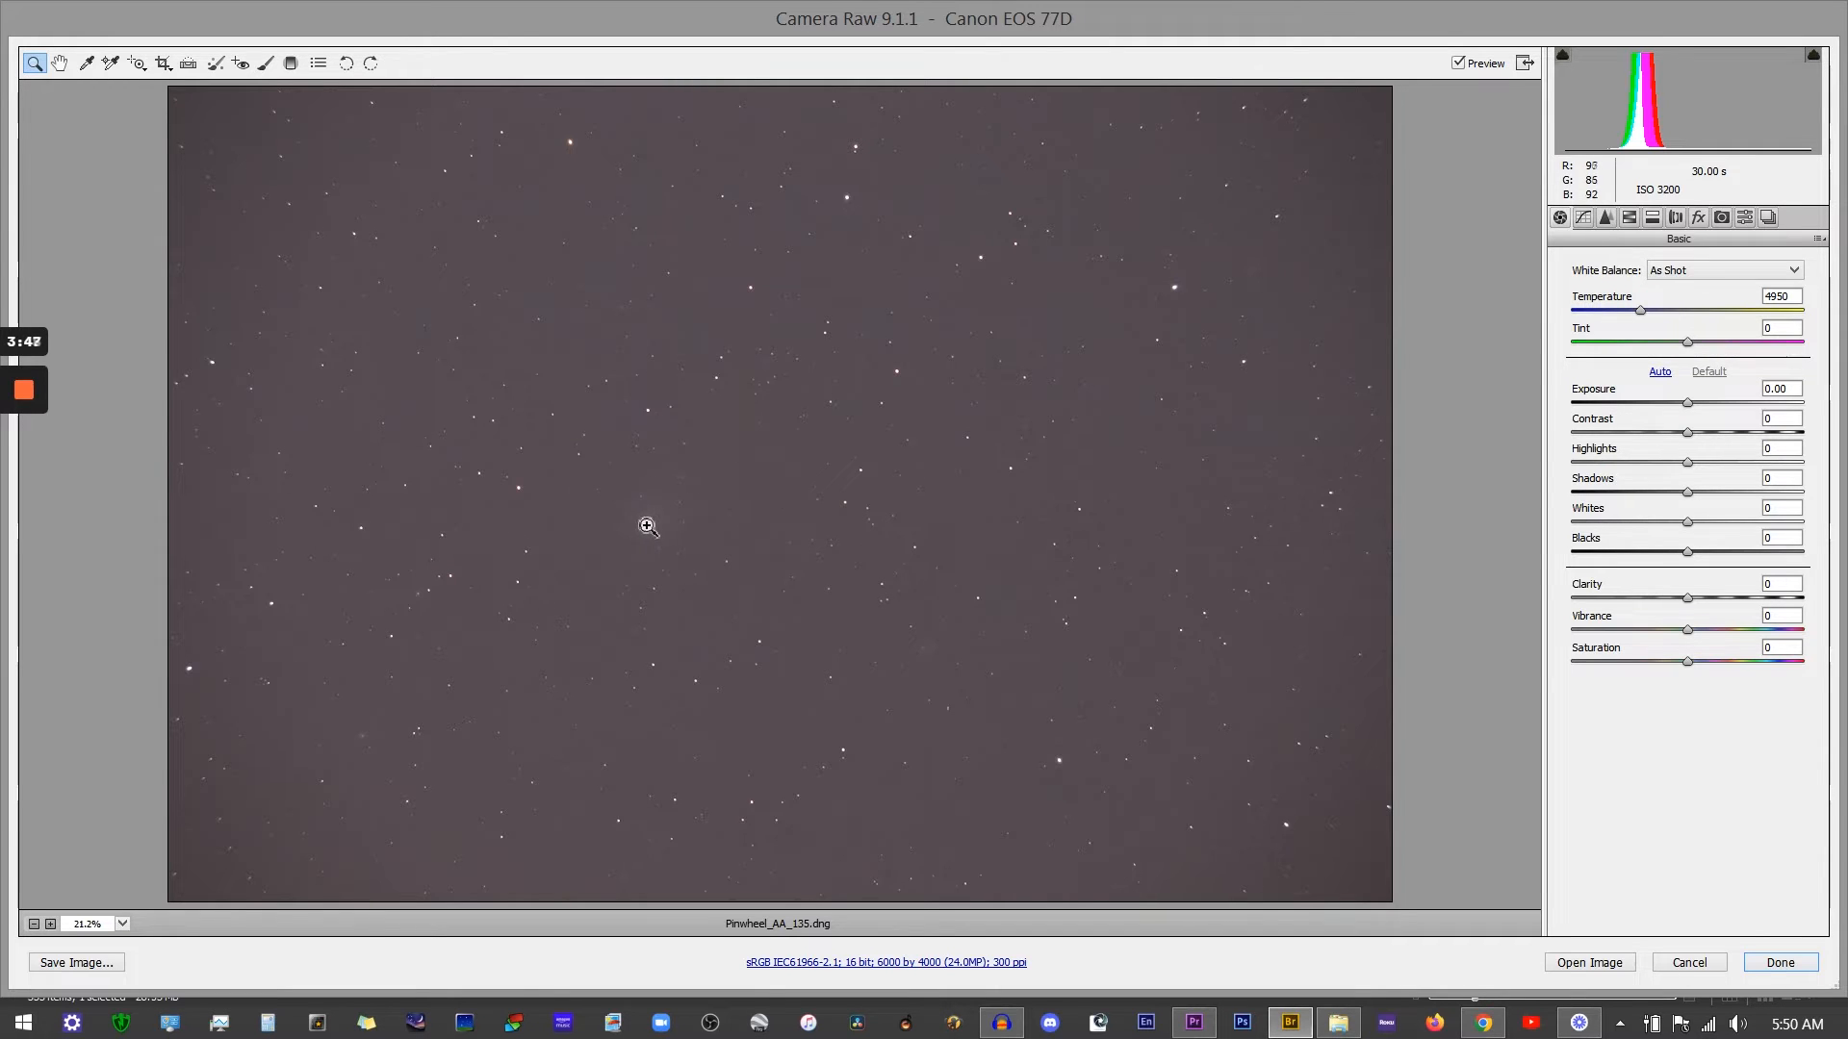
Step: Zoom in step by step on the galaxy up to 200% and pan around to examine the noise
left_click(701, 590)
left_click(616, 492)
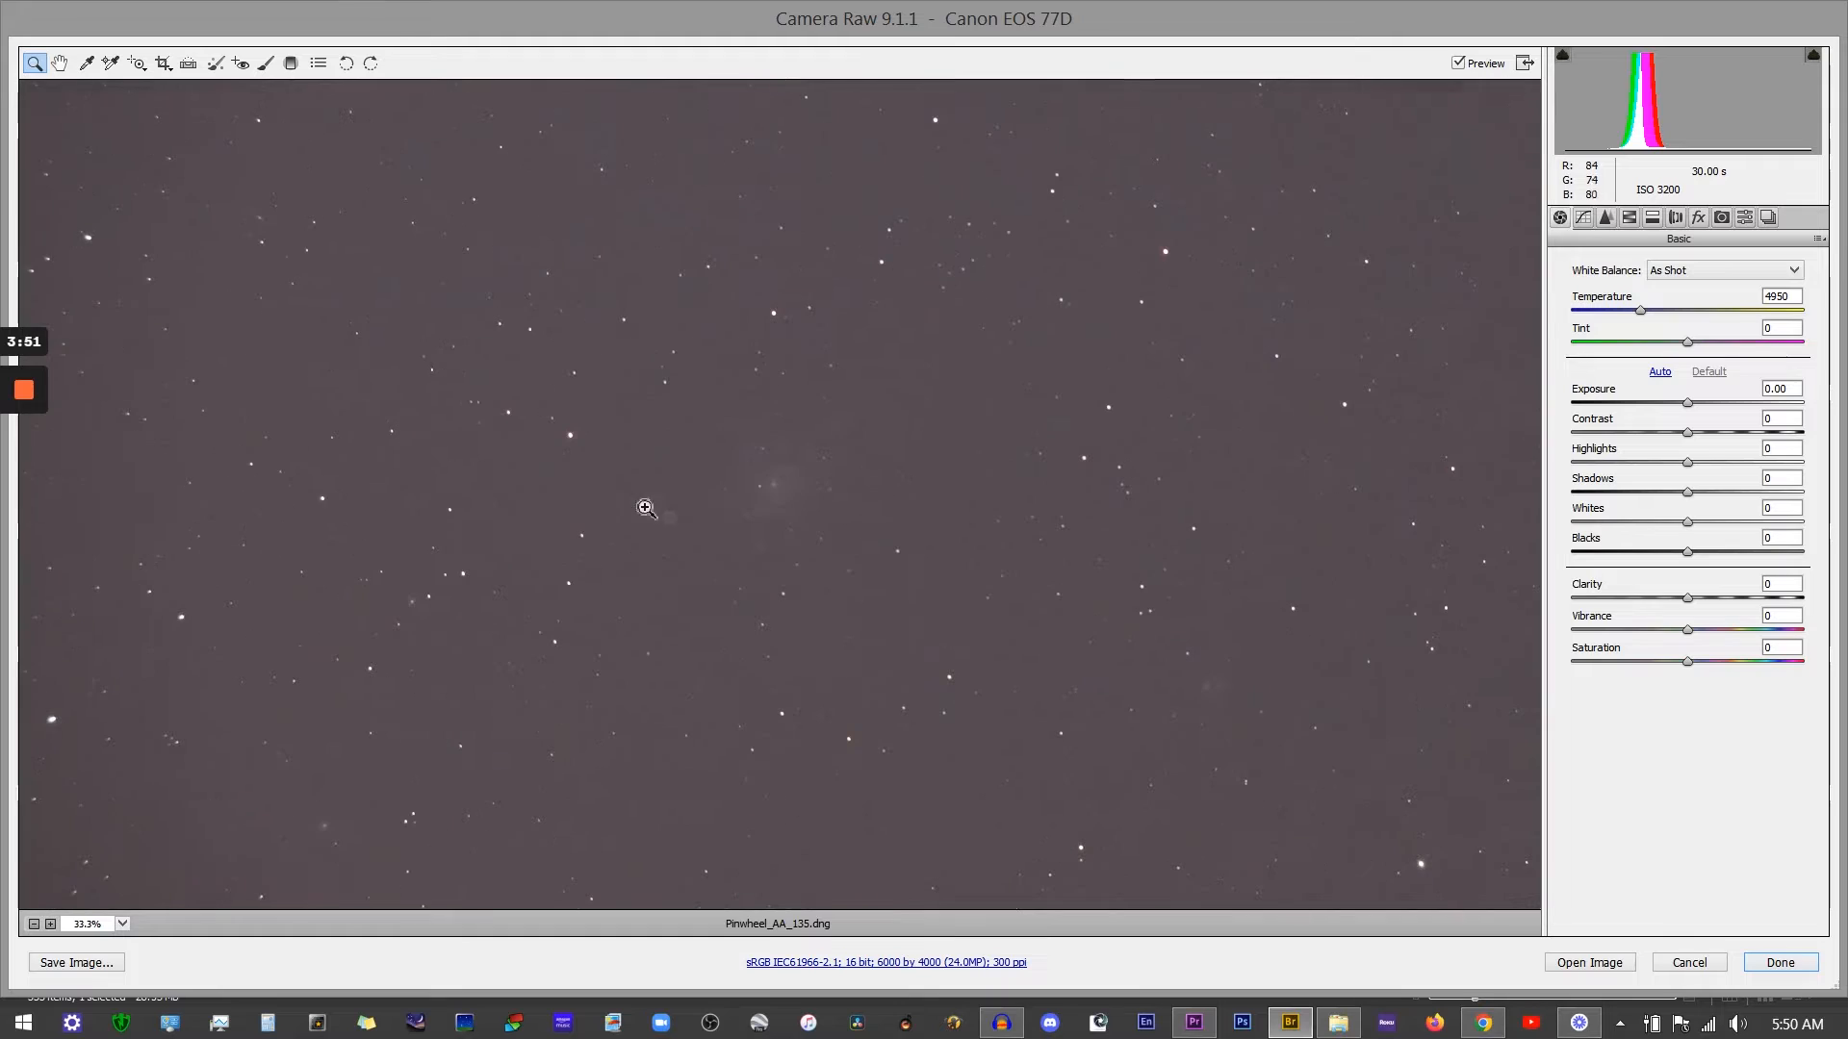
left_click(850, 579)
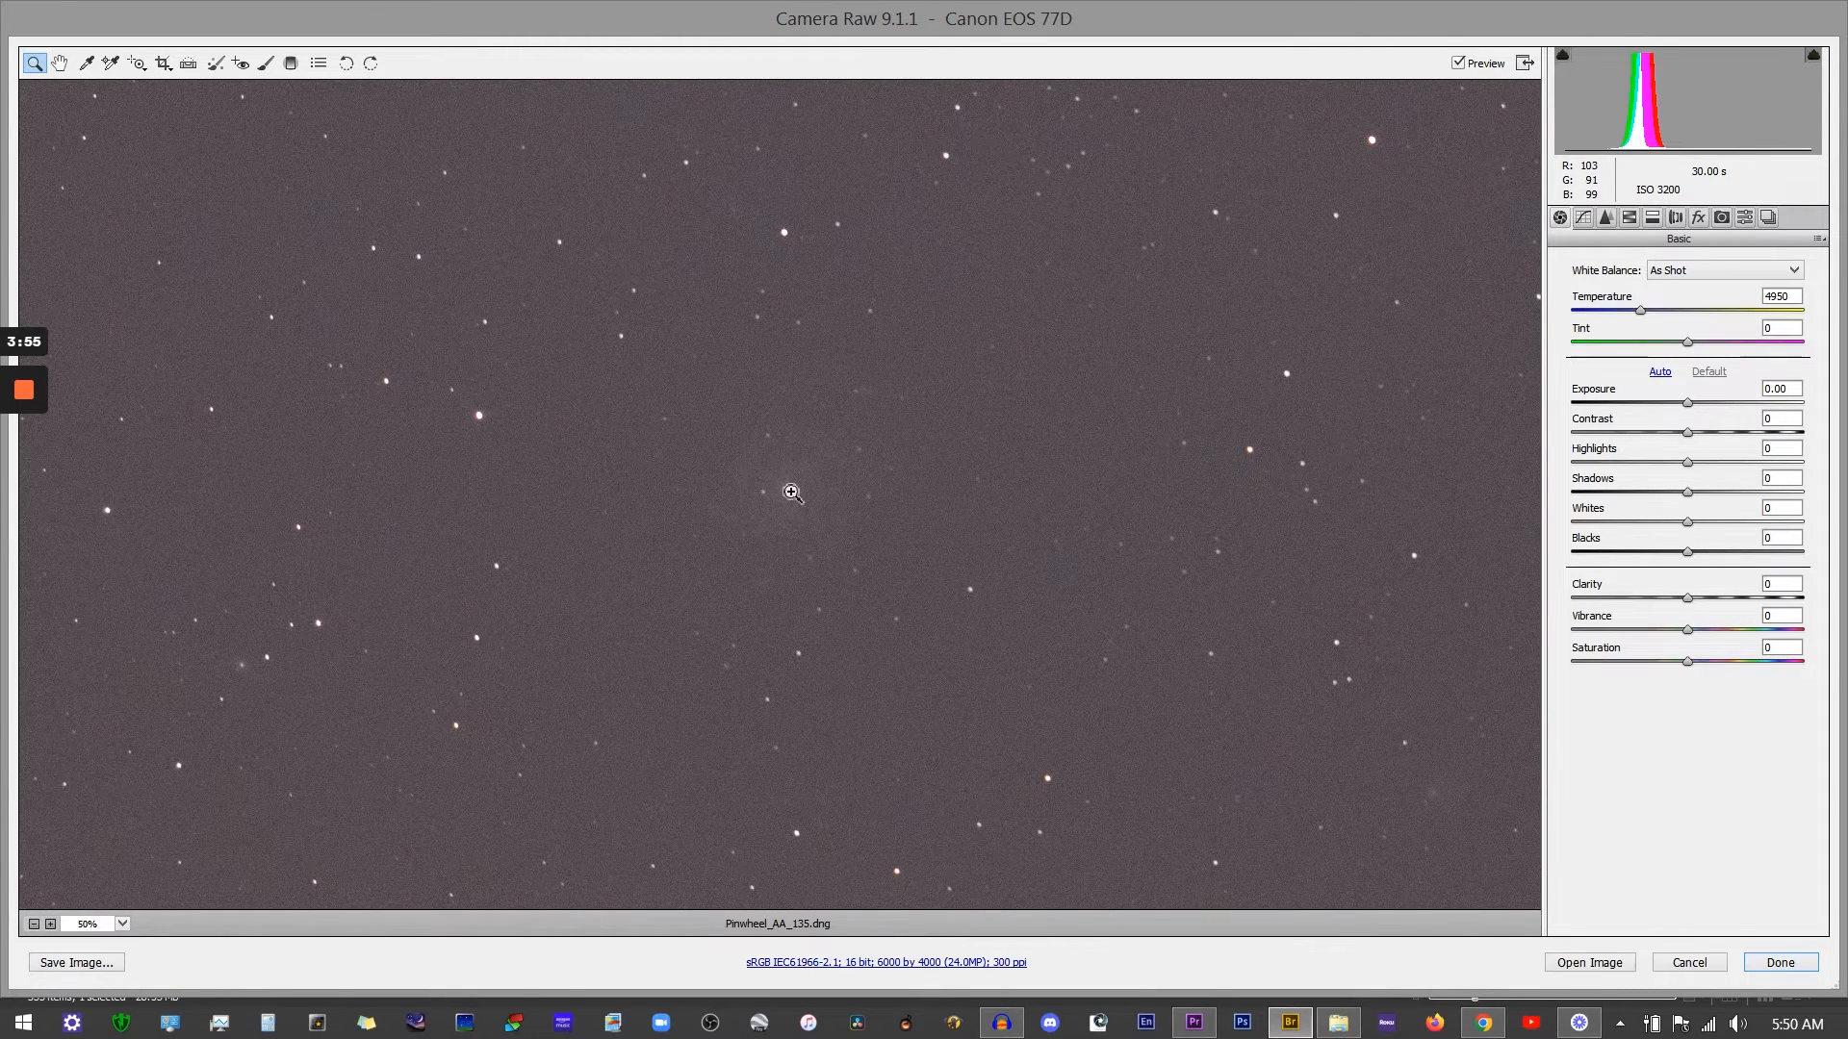
left_click(786, 496)
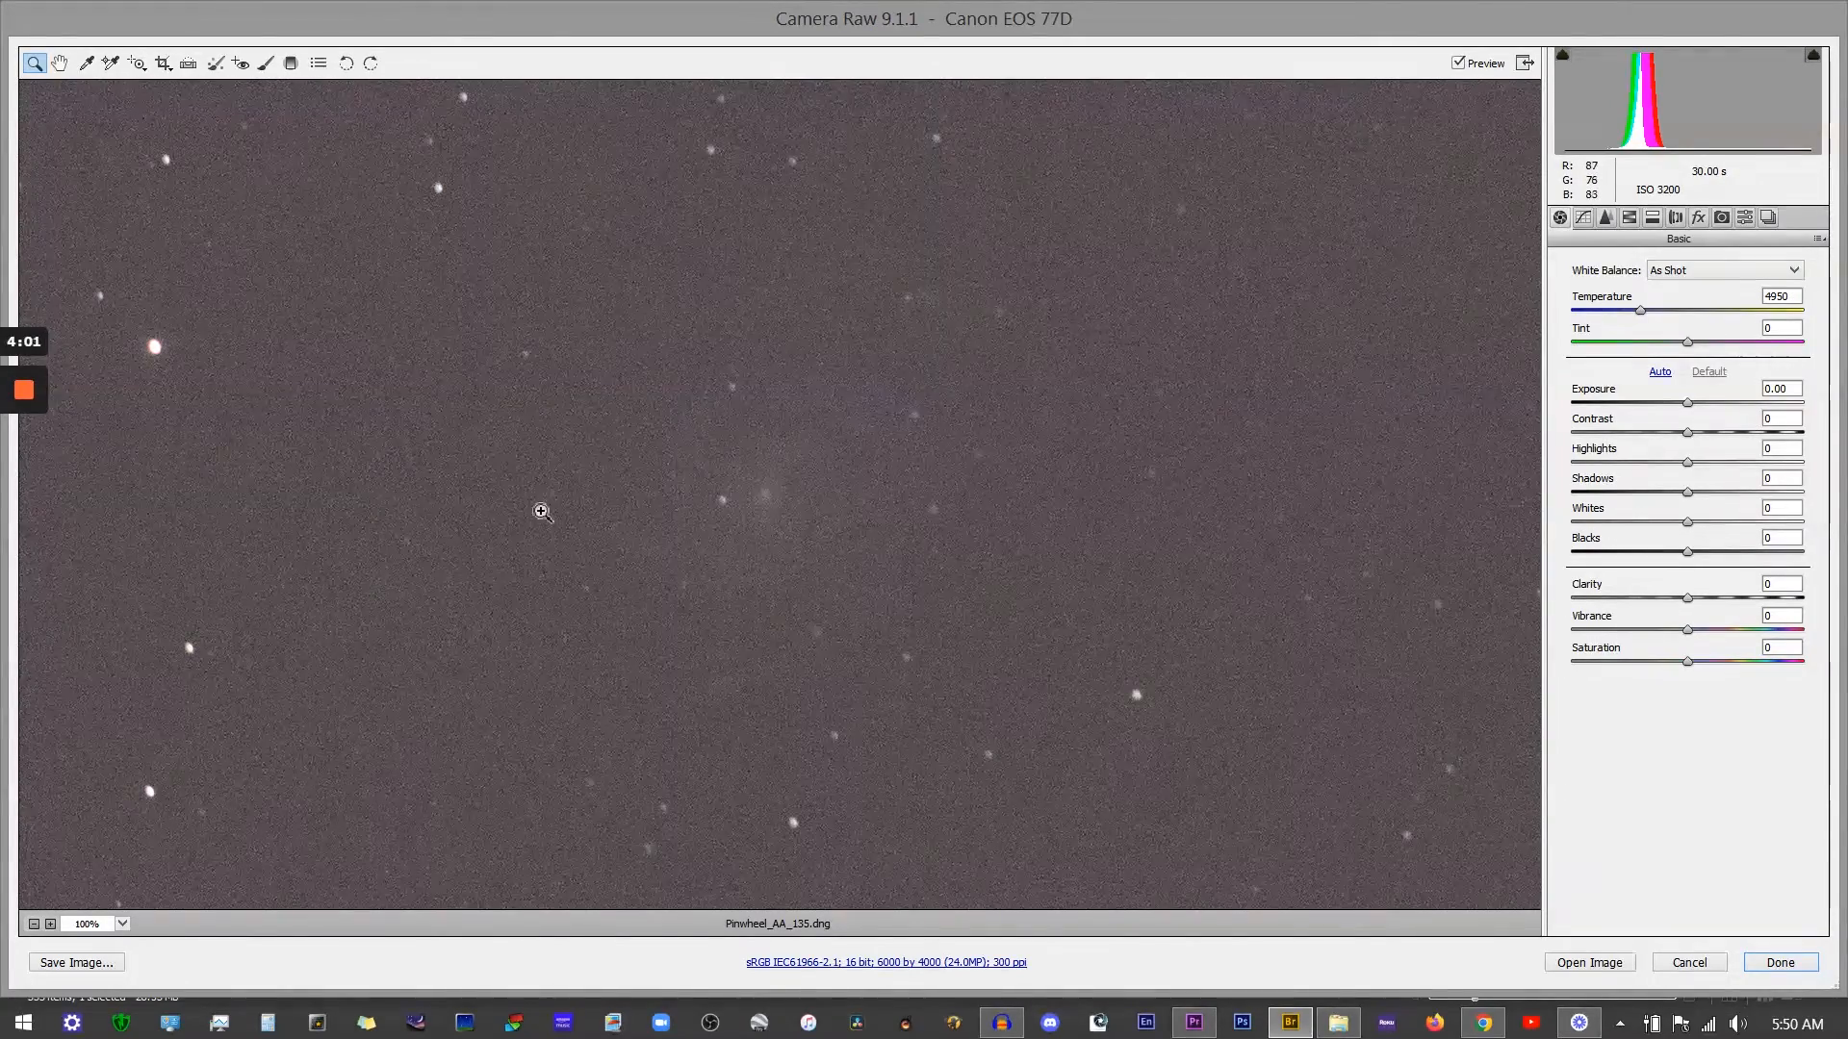
left_click(541, 511)
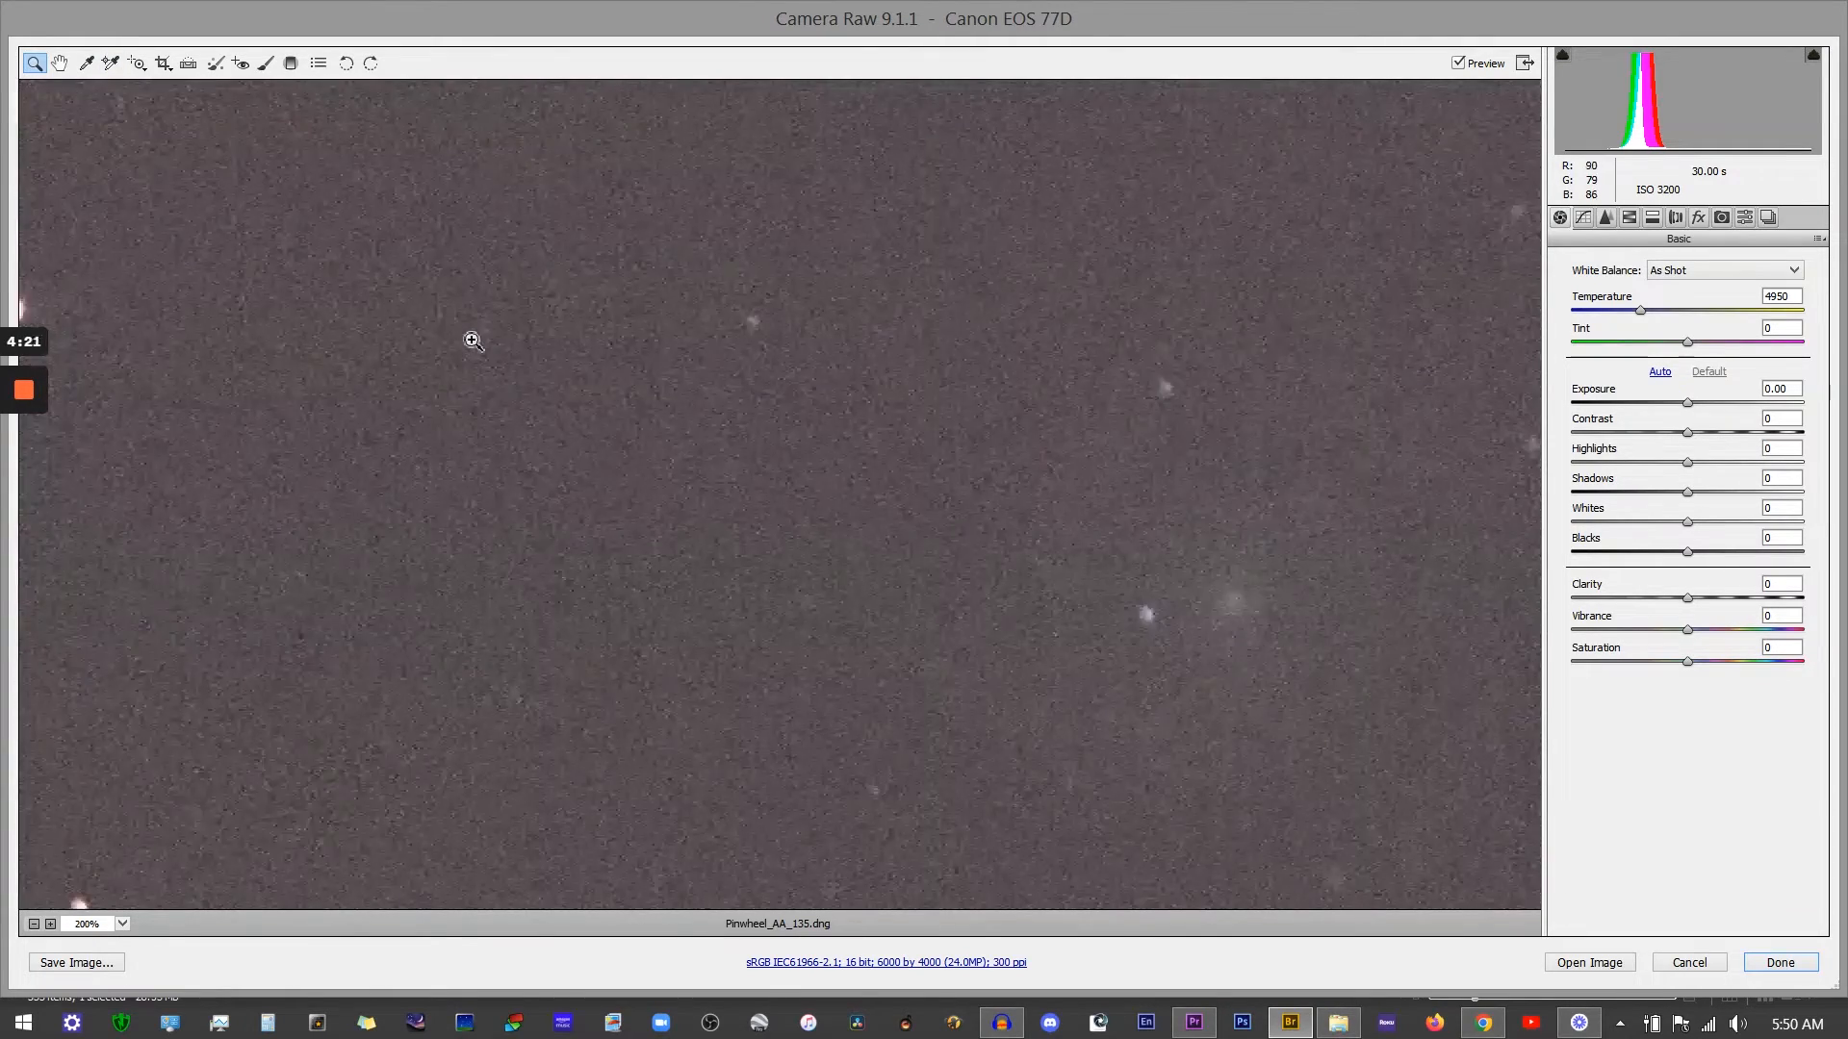
scroll(476, 342, "up", 3)
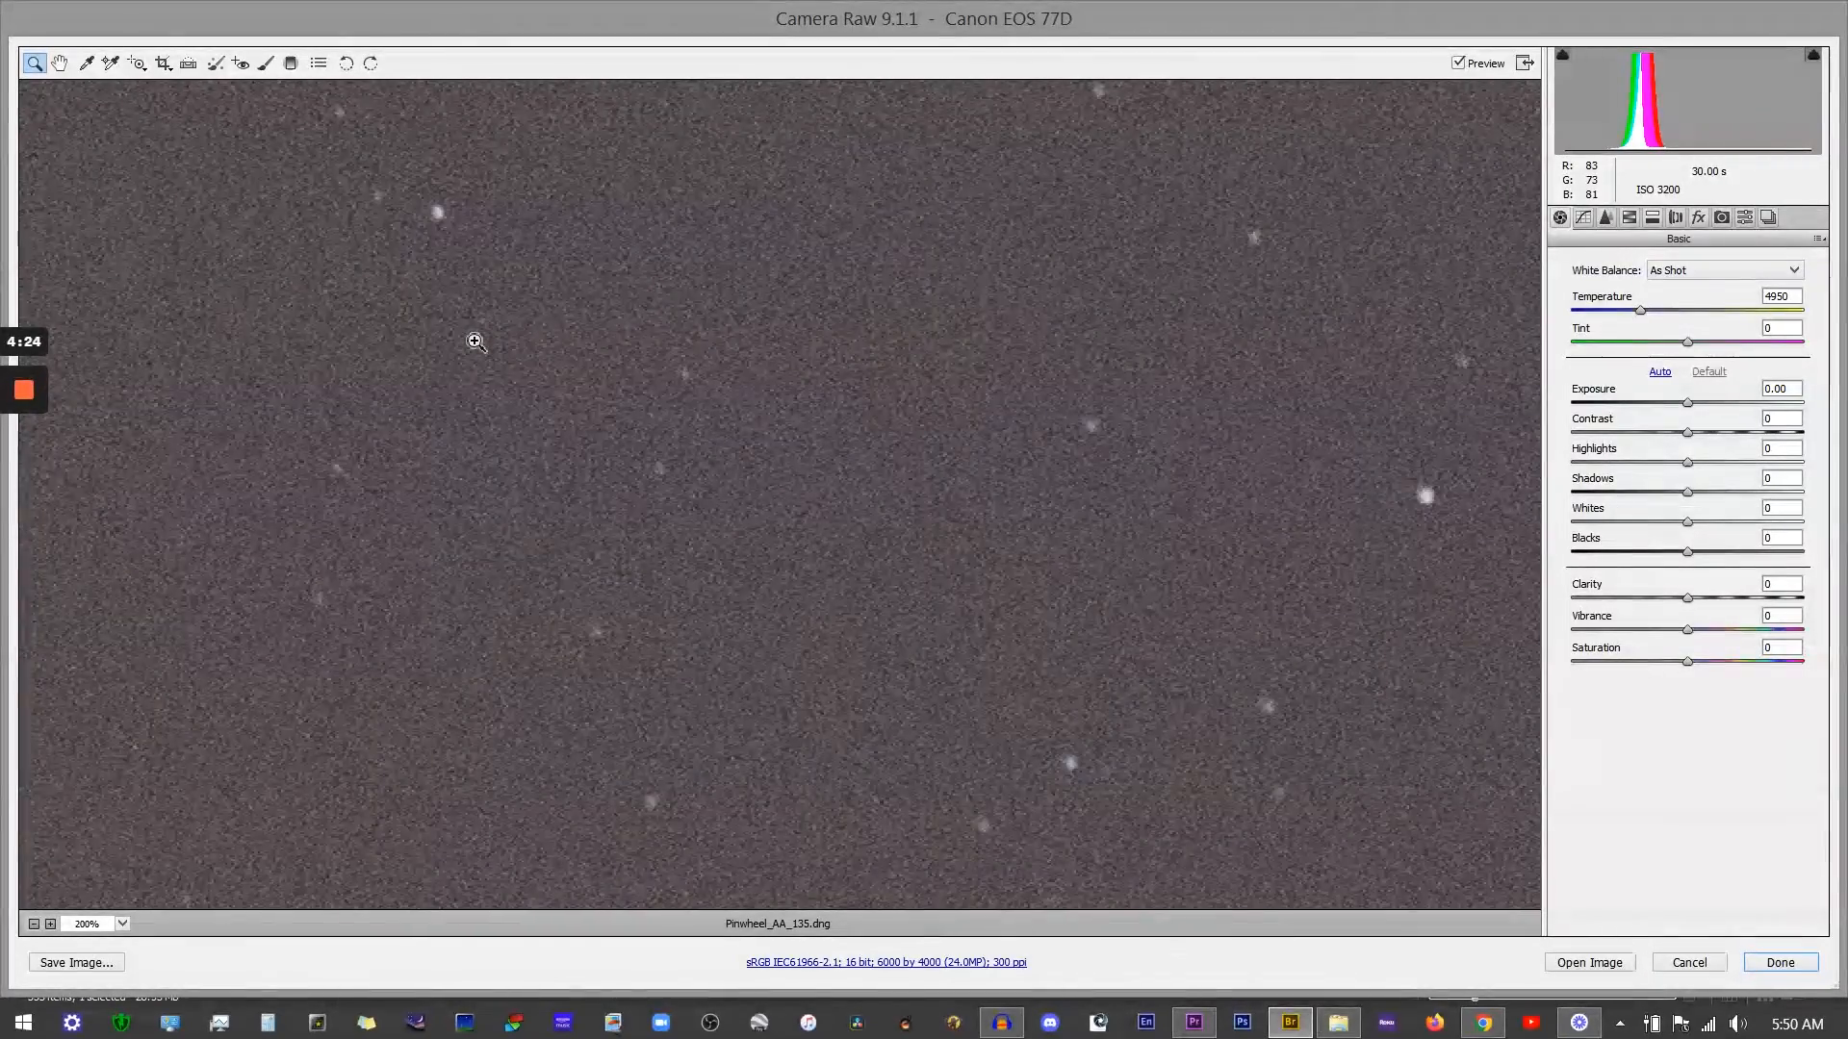
scroll(549, 466, "up", 8)
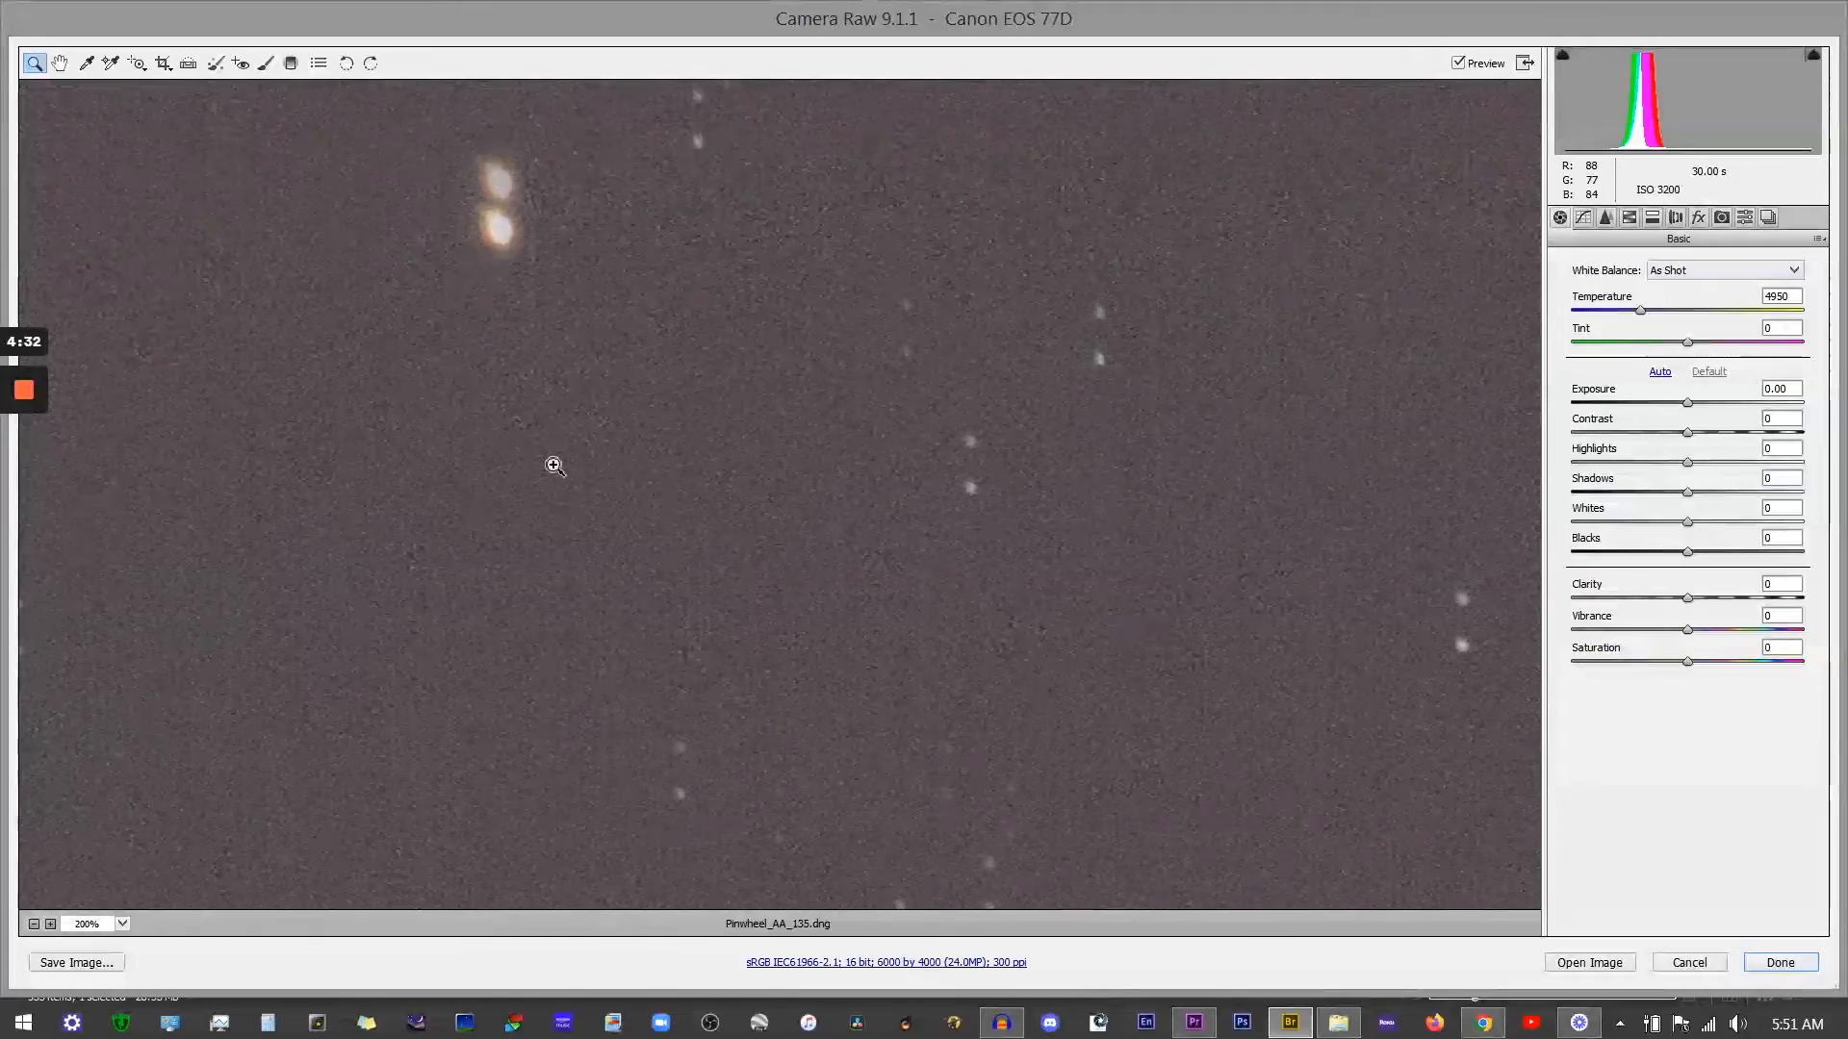
scroll(554, 465, "up", 2)
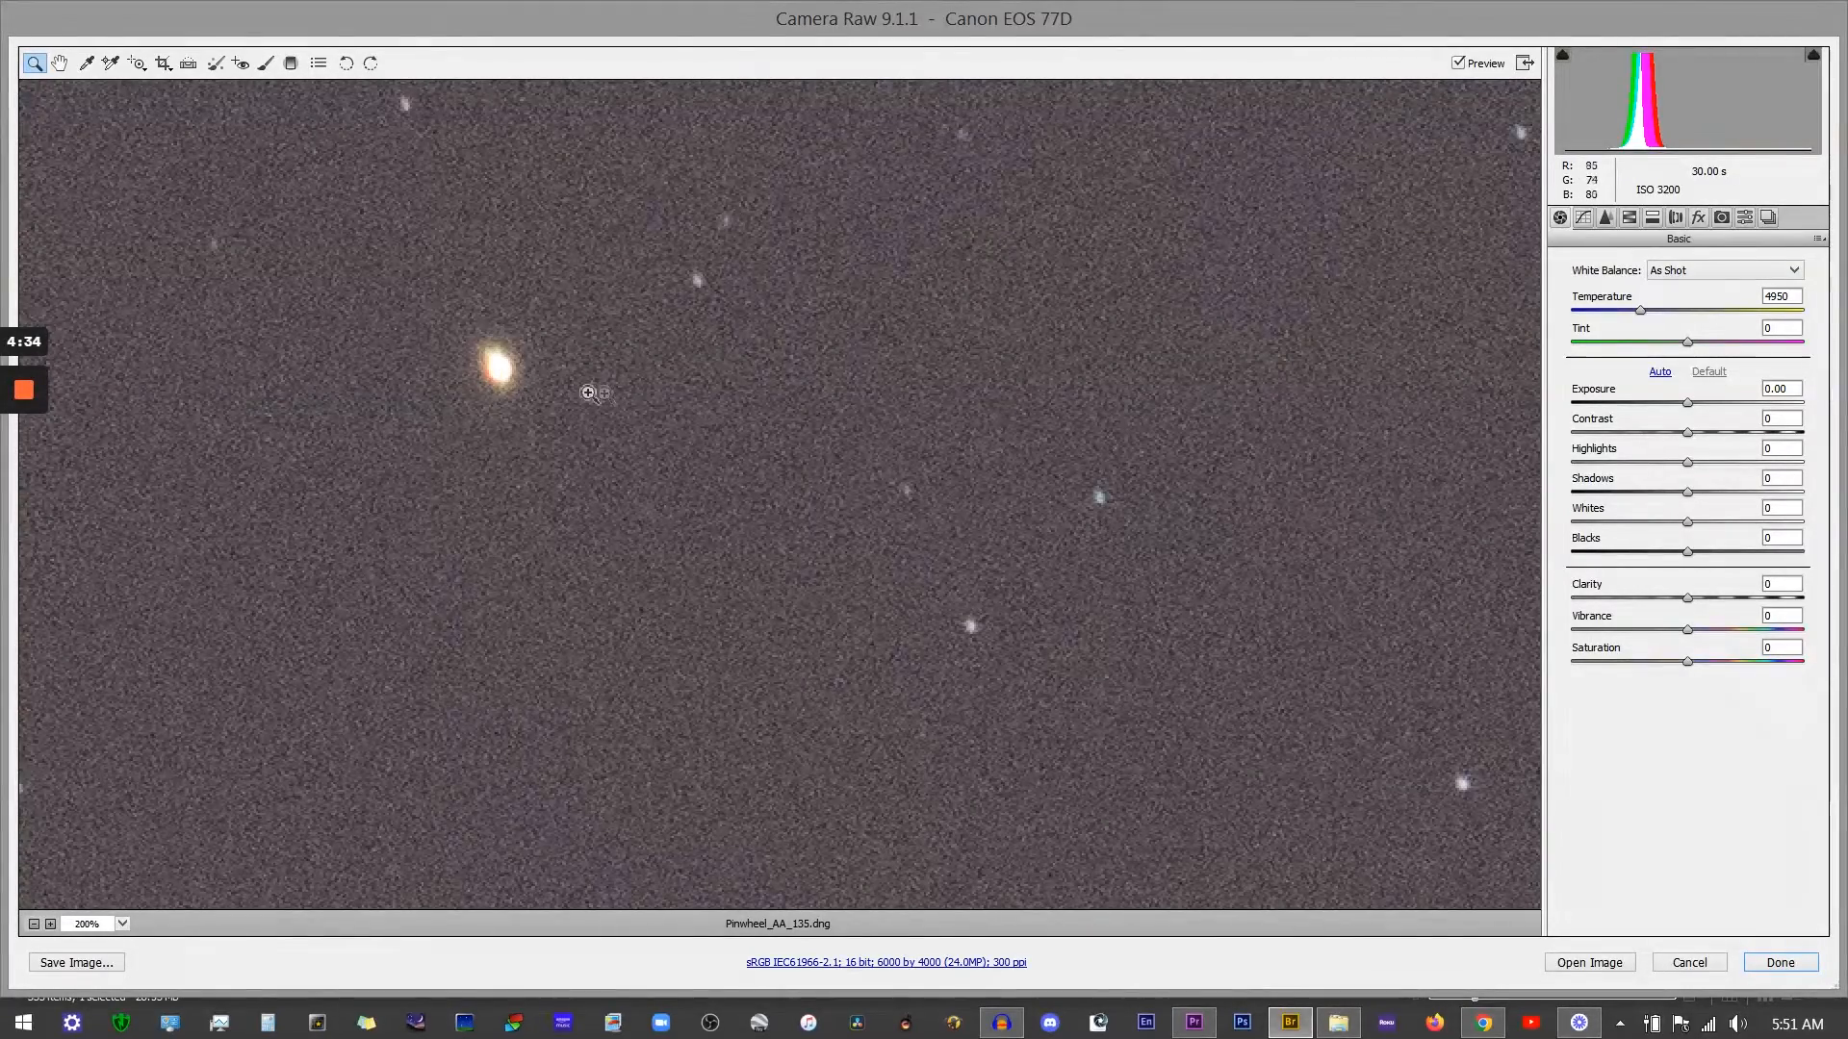
scroll(830, 424, "down", 10)
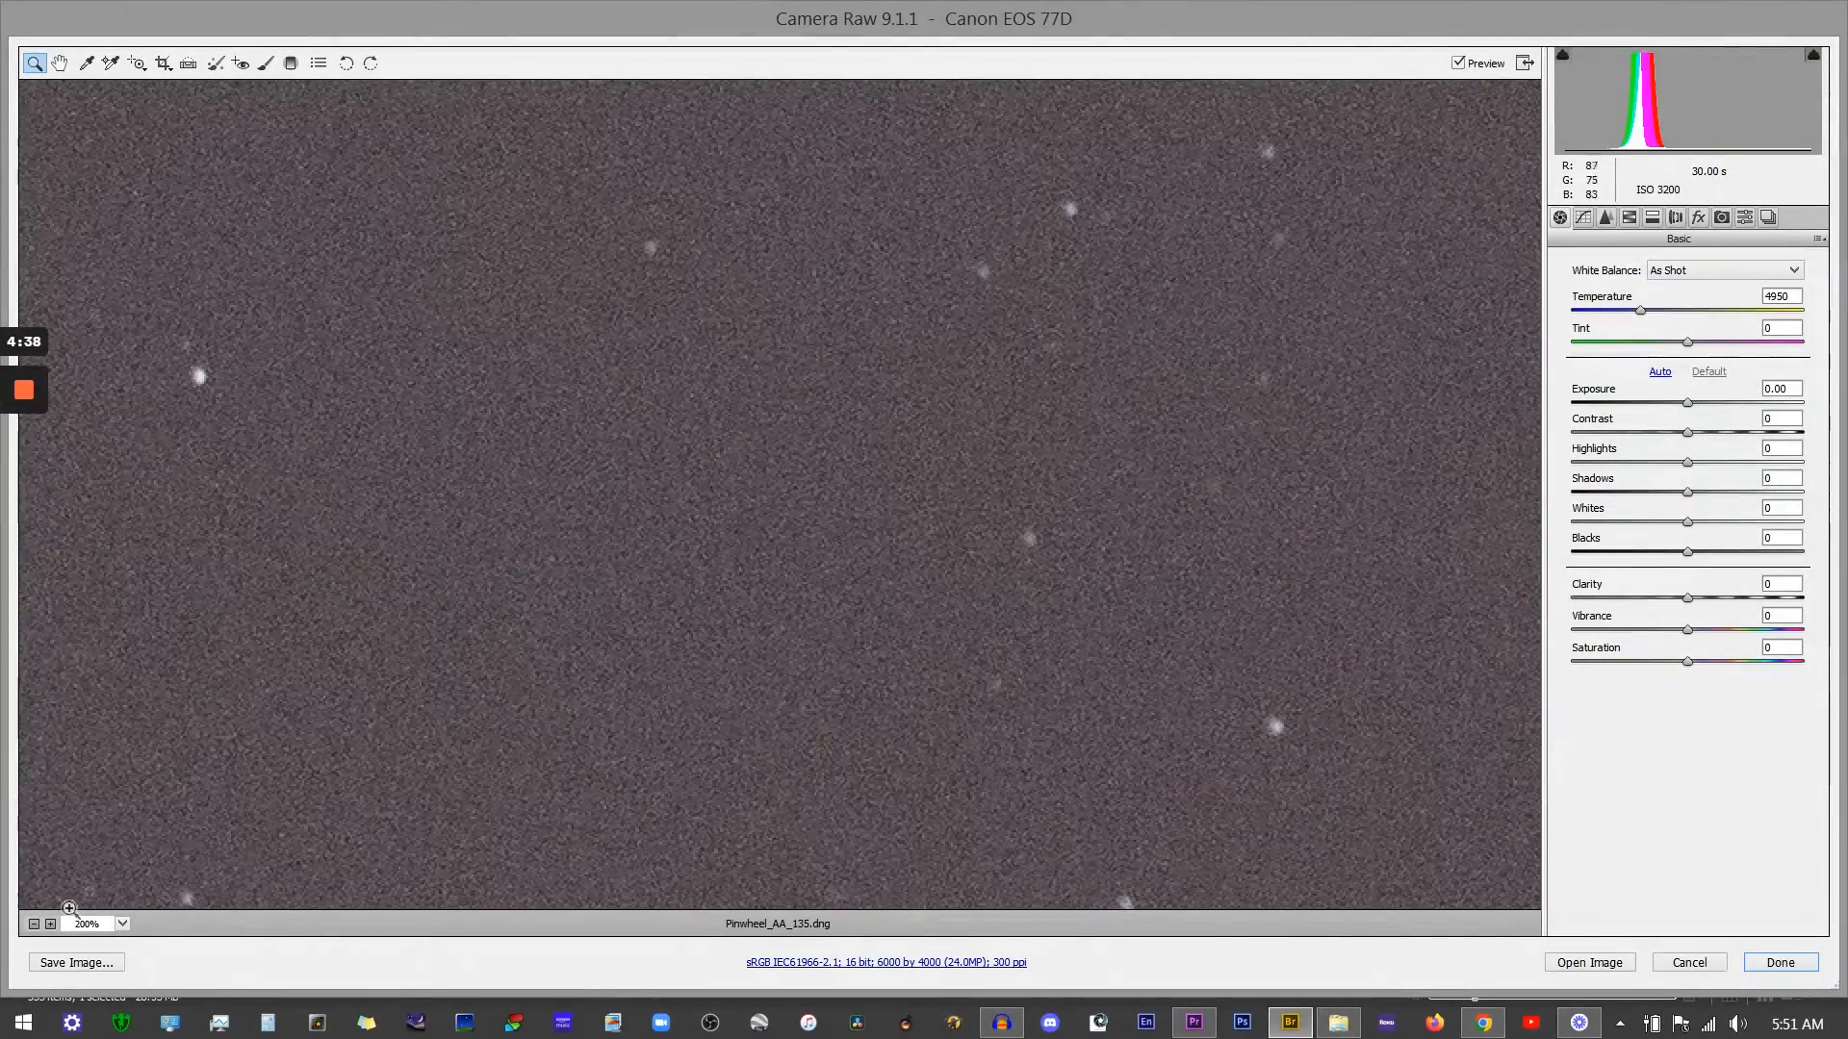
Step: Zoom back out to see the whole frame, then zoom into the galaxy at 66.7%
left_click(33, 925)
left_click(34, 925)
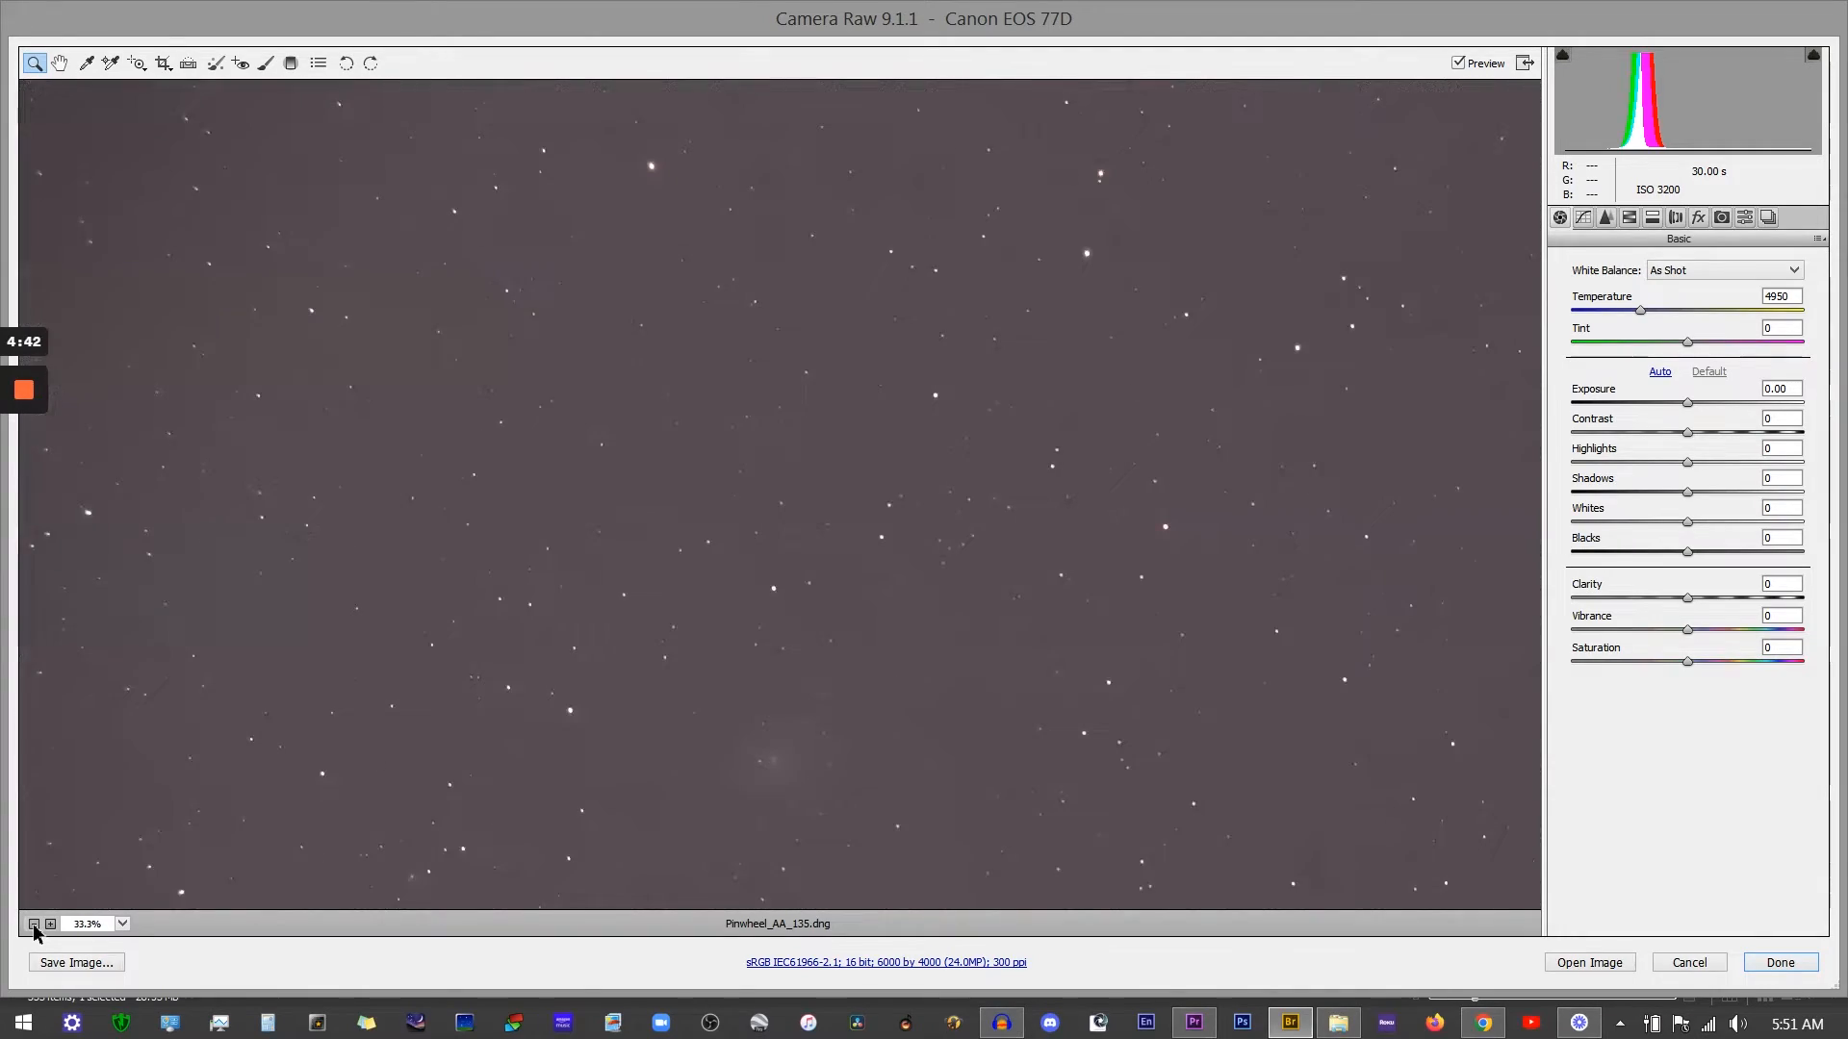
left_click(34, 925)
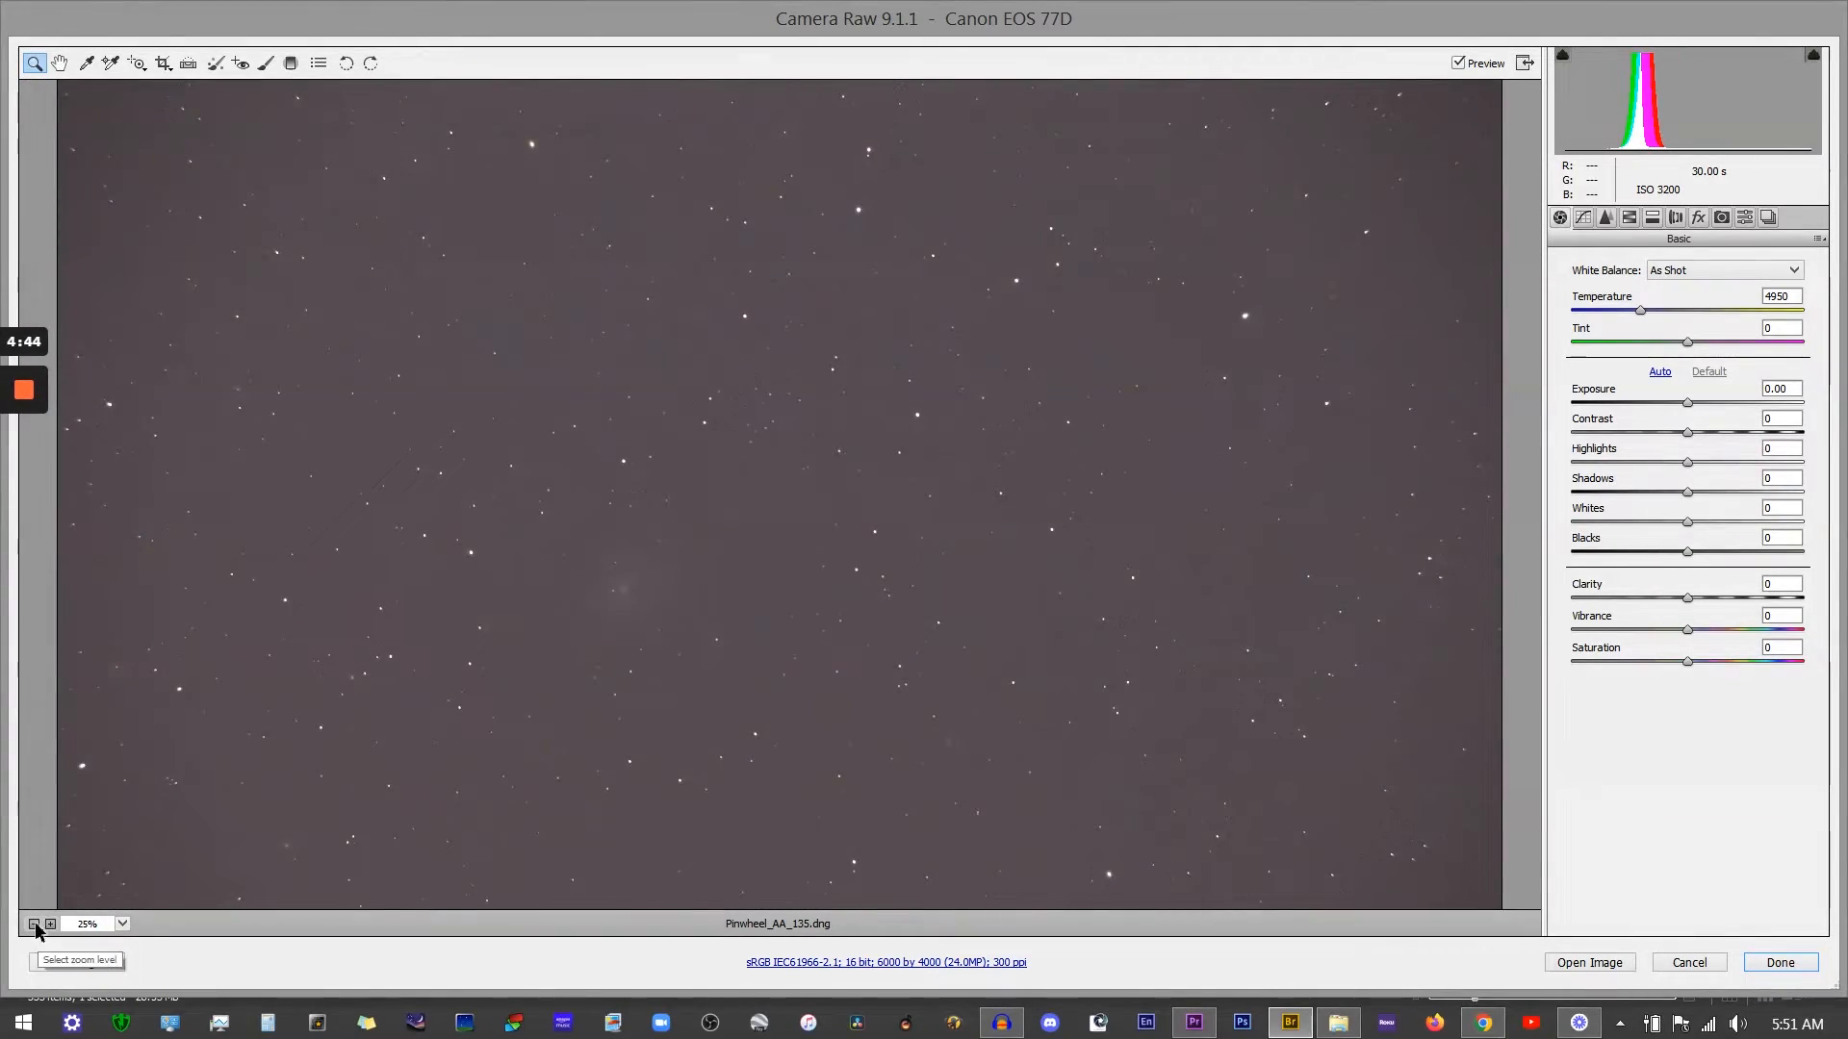
left_click(34, 924)
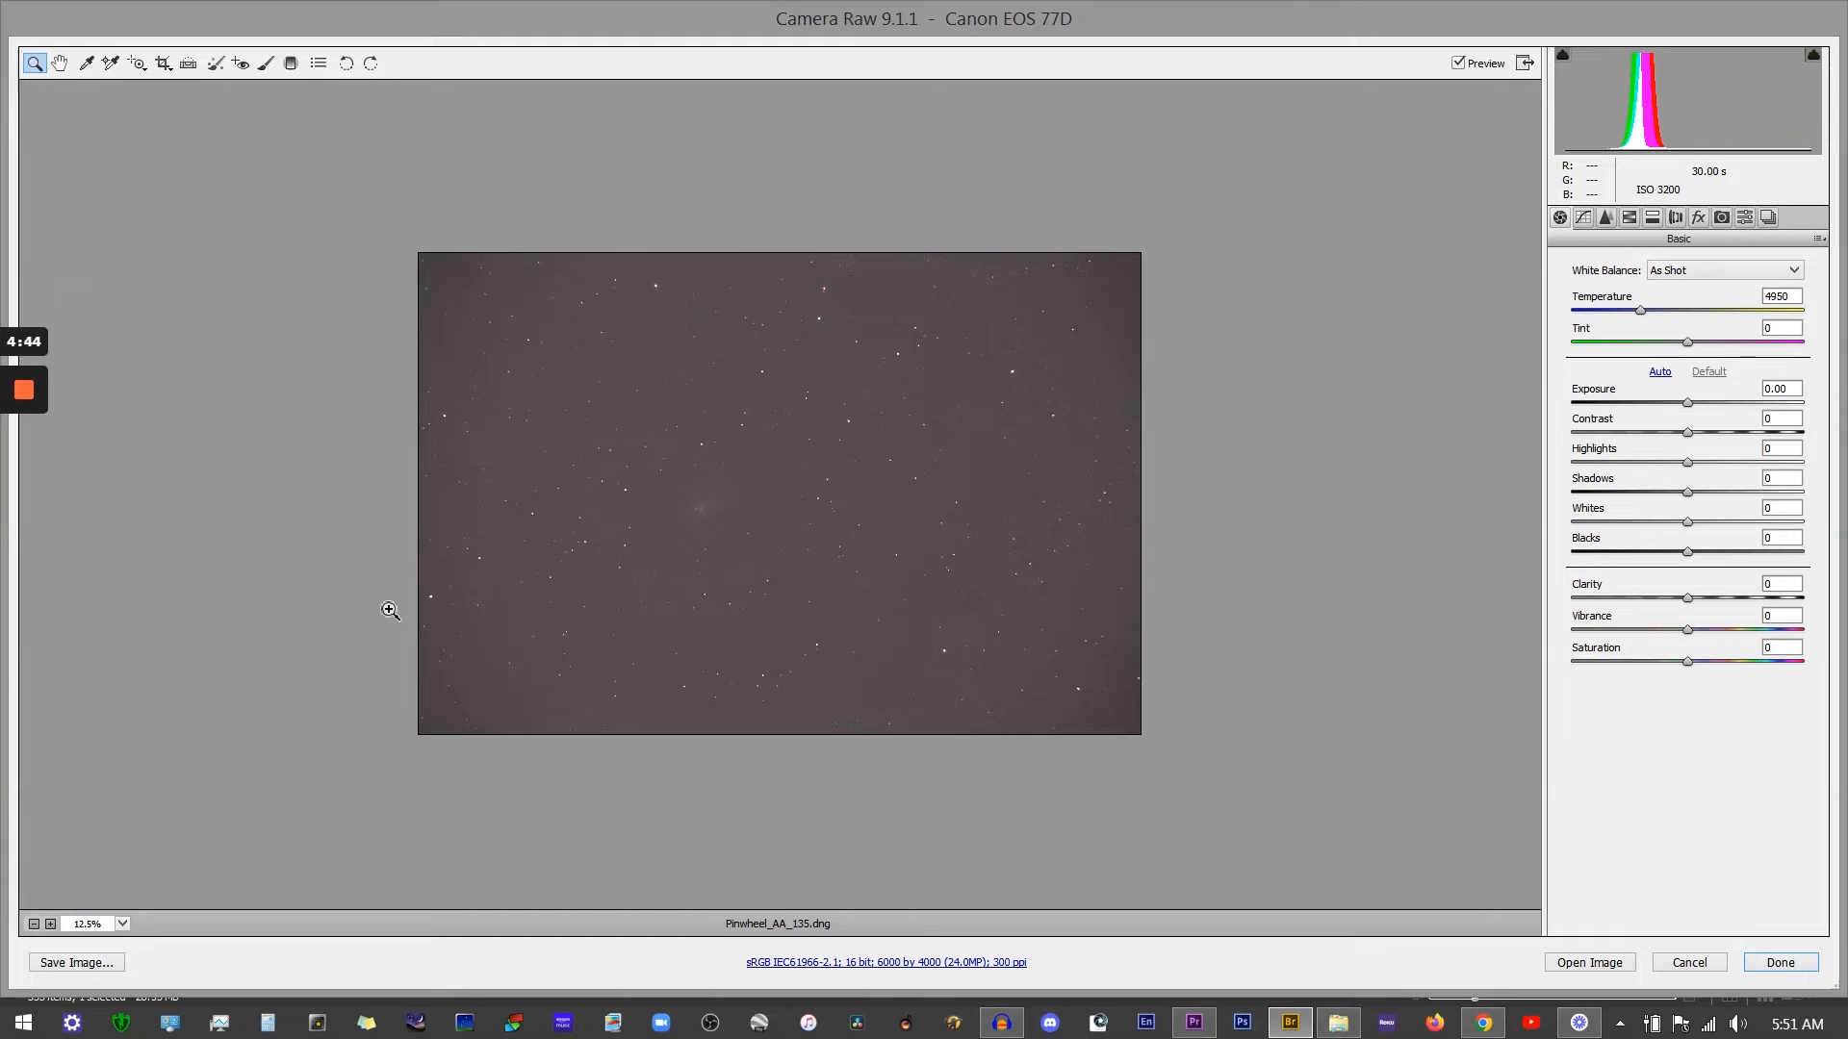
left_click(787, 496)
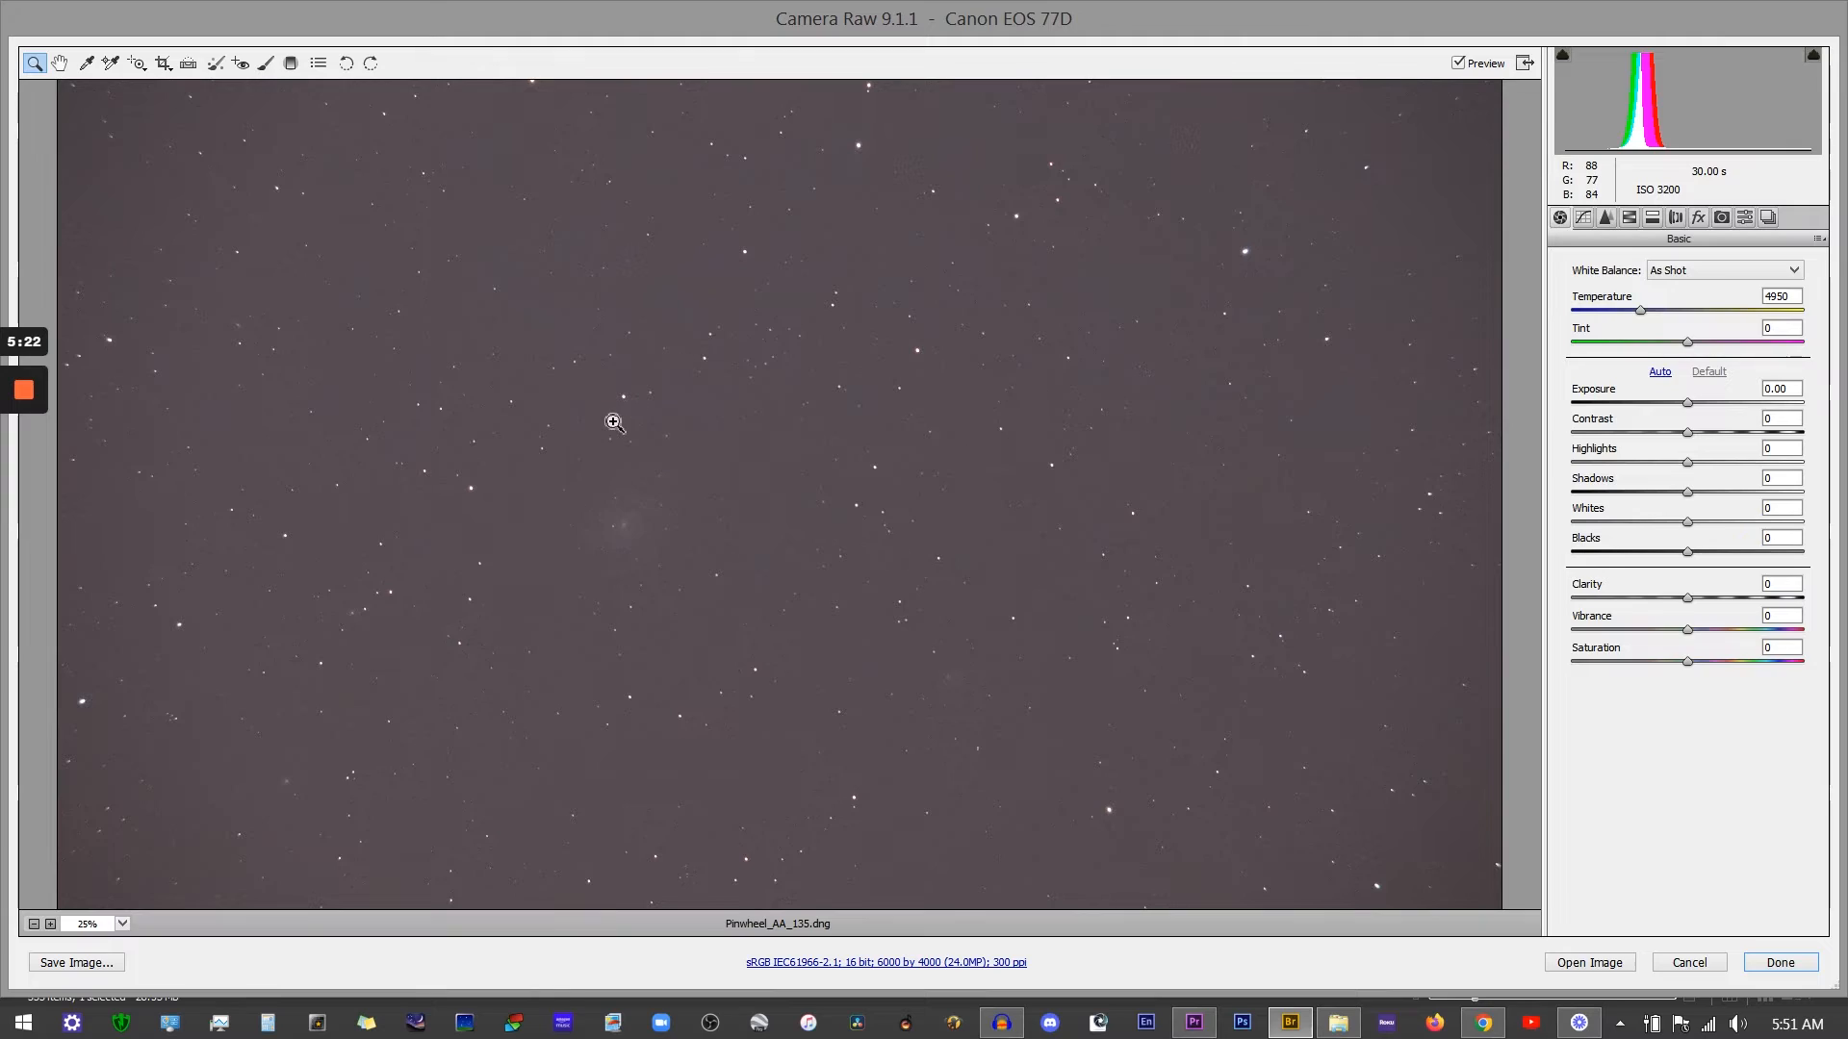
left_click(712, 478)
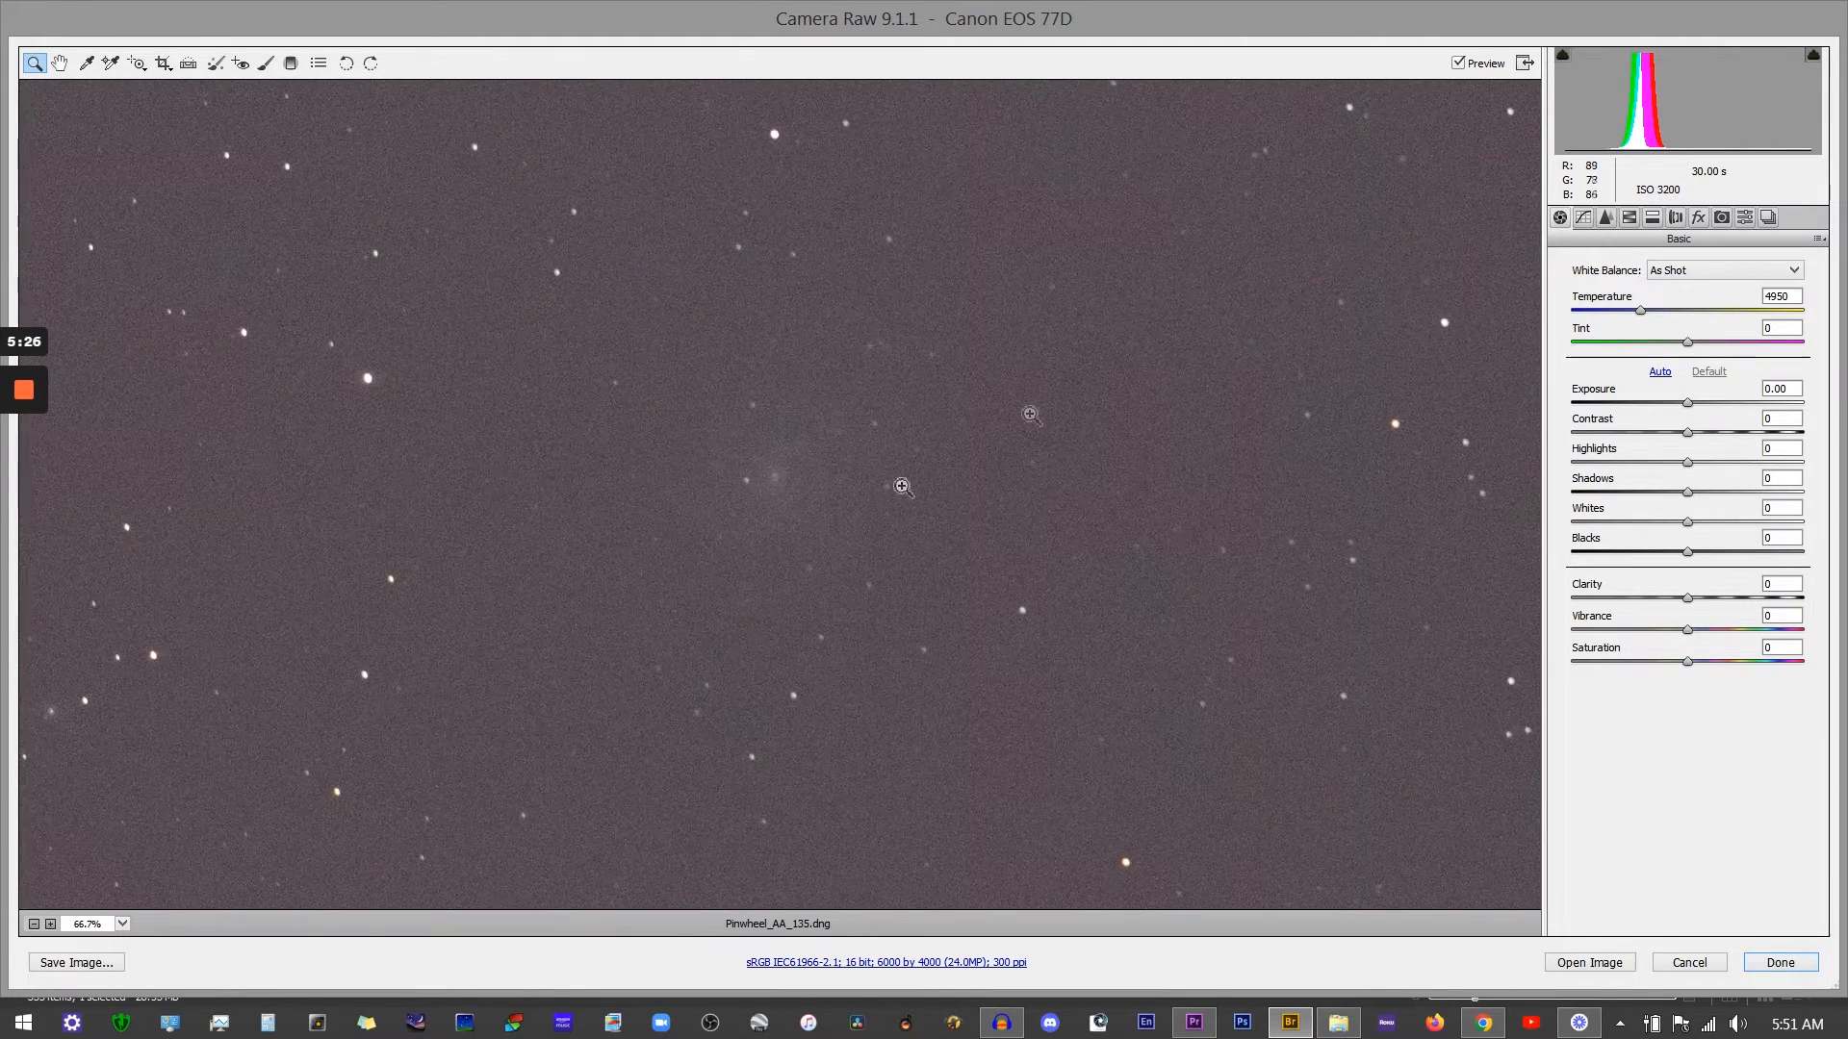
Step: Try sharpening Amount 150 and Radius 3.0 in the Detail panel, check it at 200%, then reset both sliders
left_click(1606, 220)
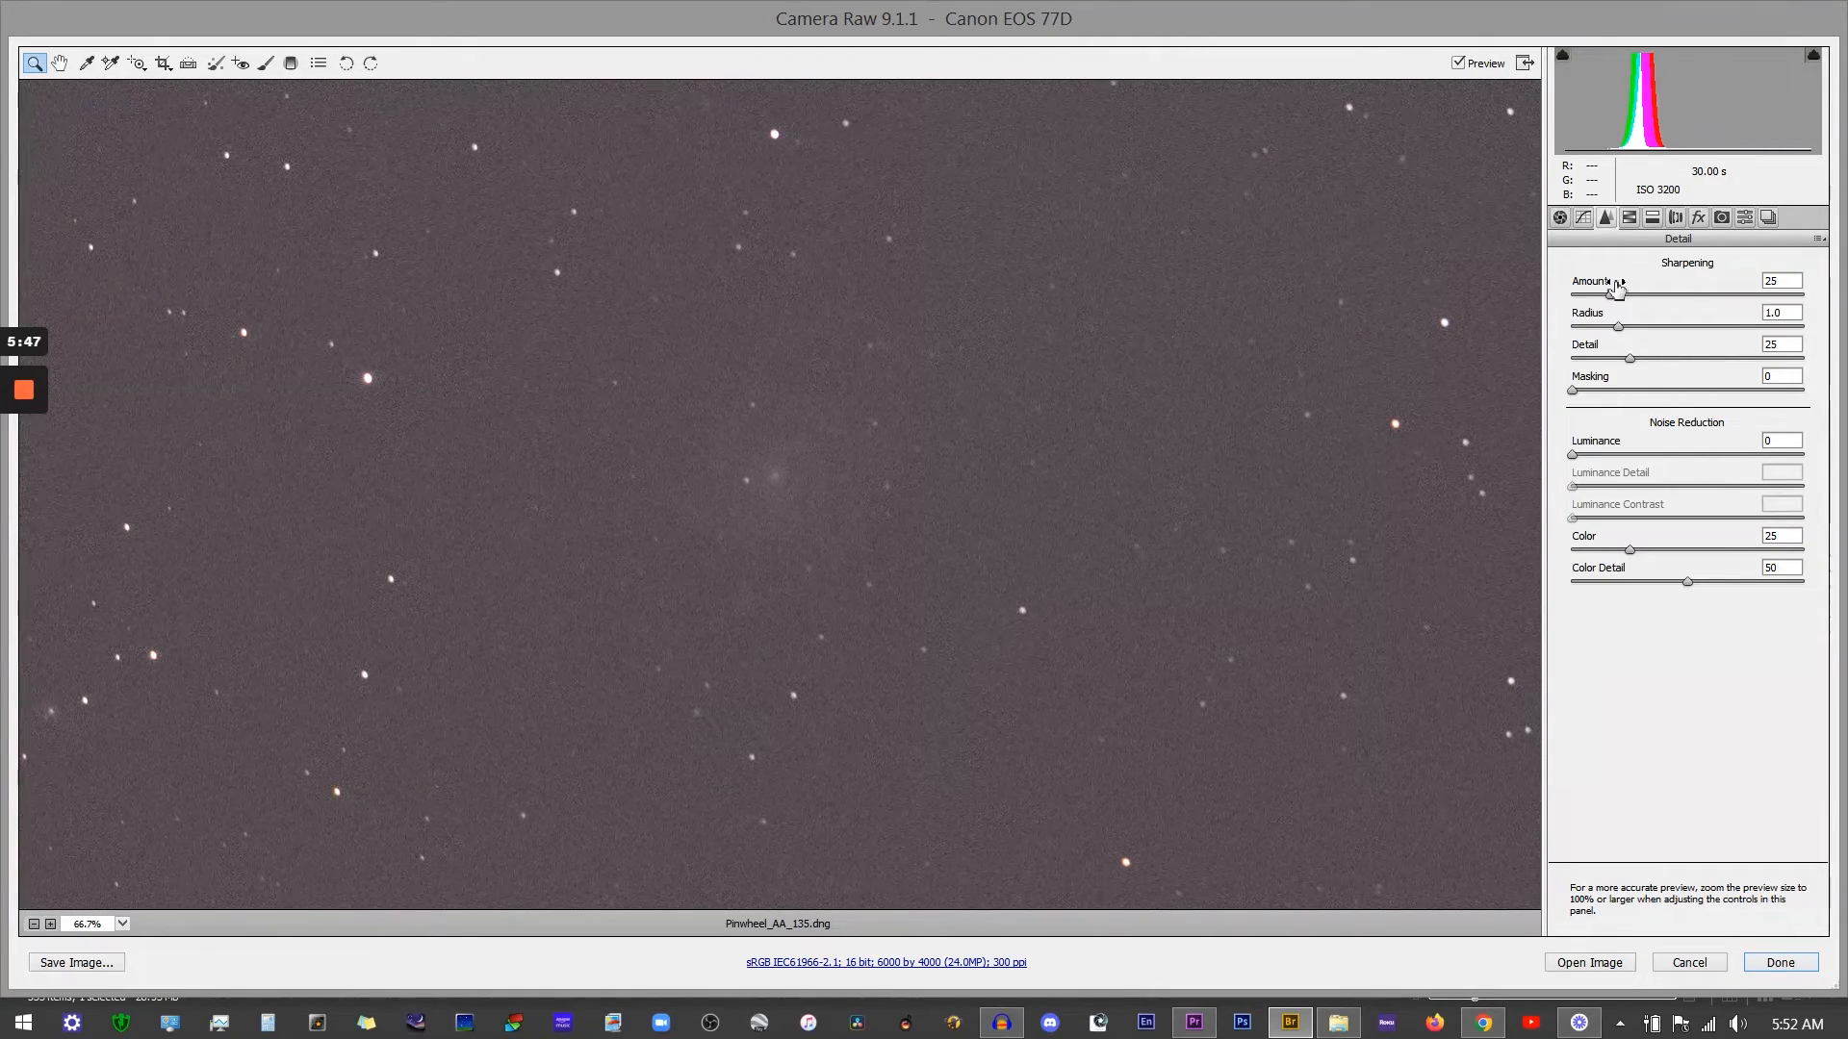
left_click_drag(1616, 304, 1807, 298)
left_click_drag(1619, 328, 1827, 333)
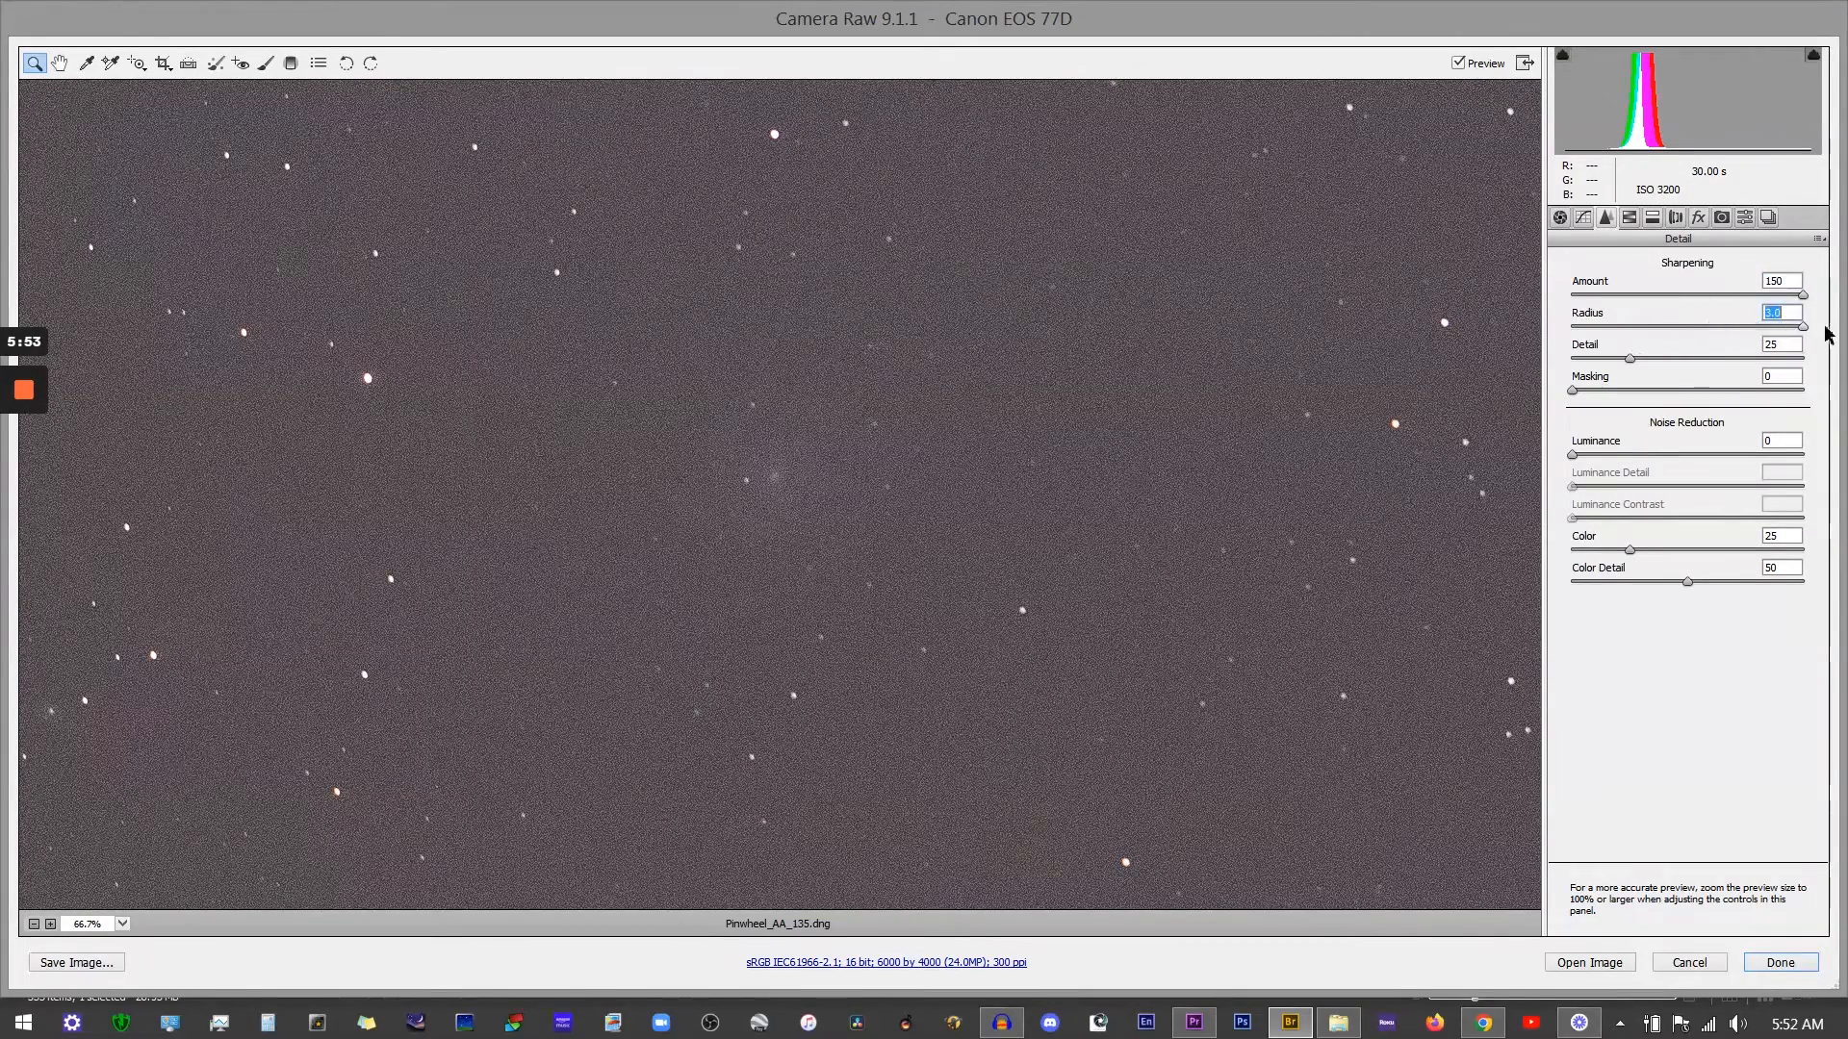
double_click(777, 508)
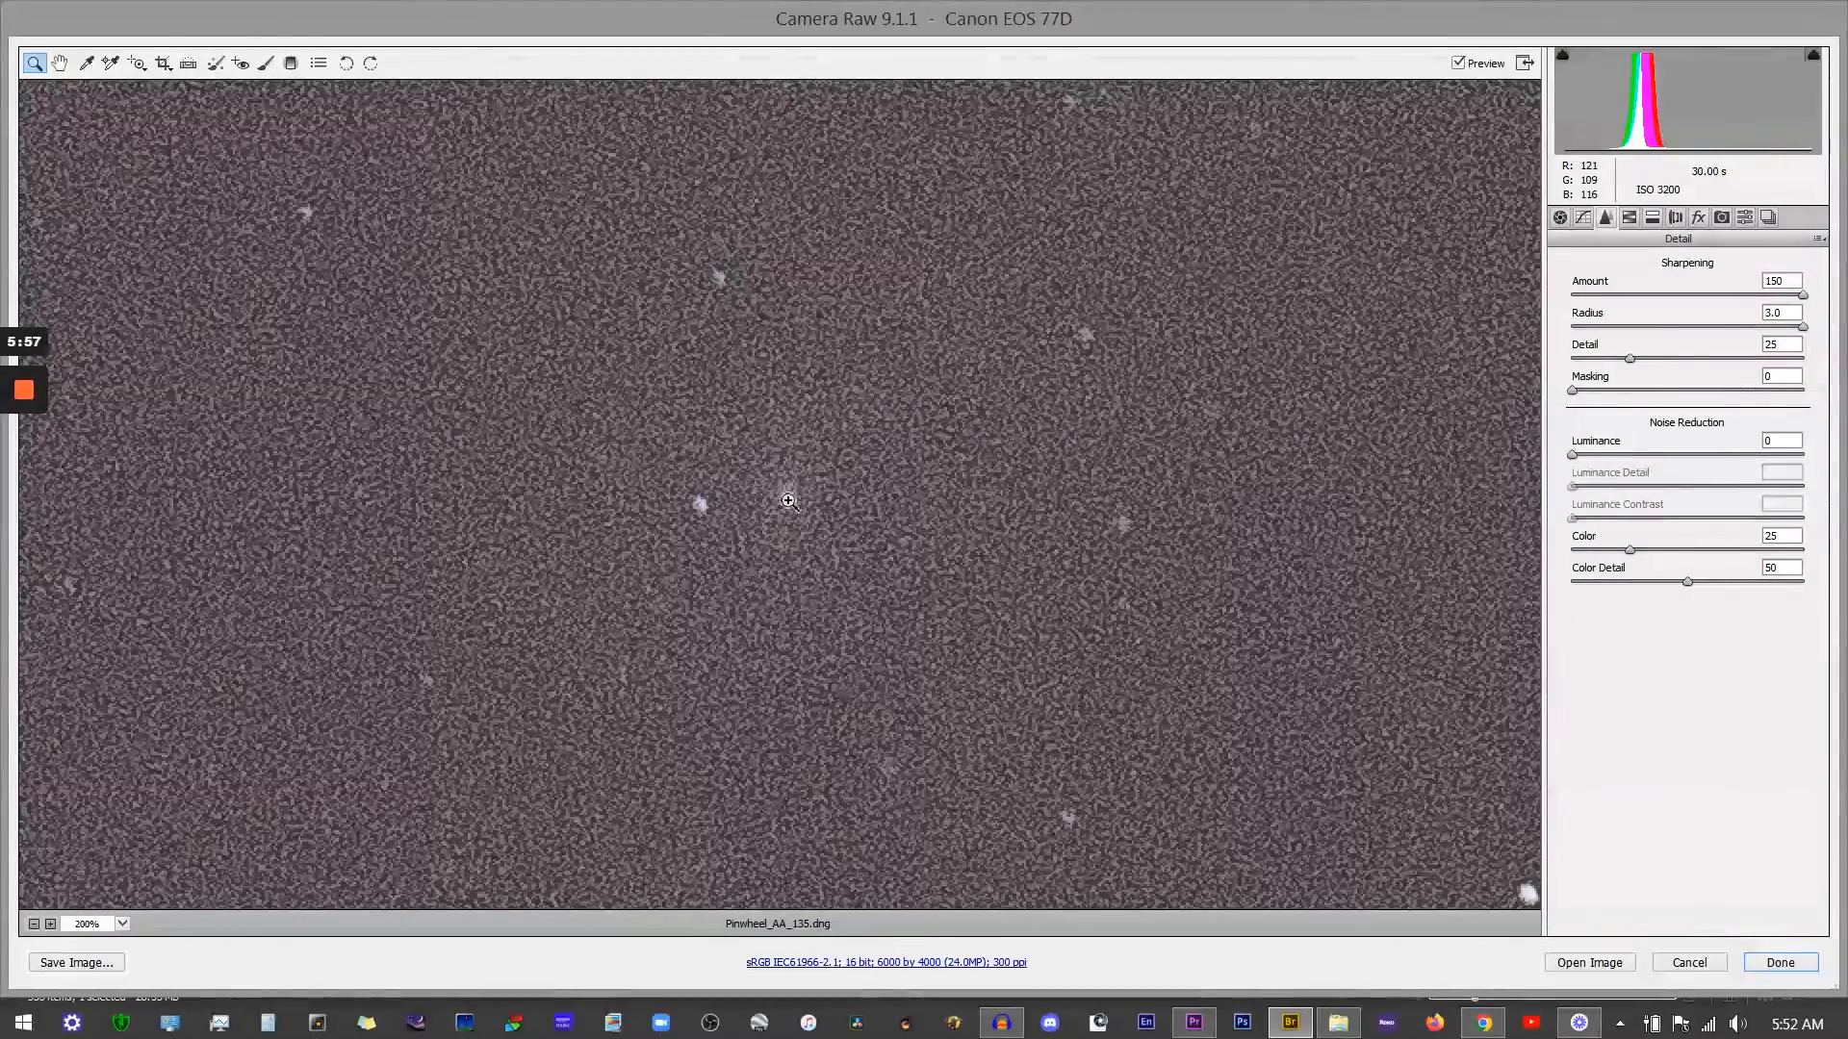
left_click(34, 924)
left_click(34, 924)
left_click(34, 923)
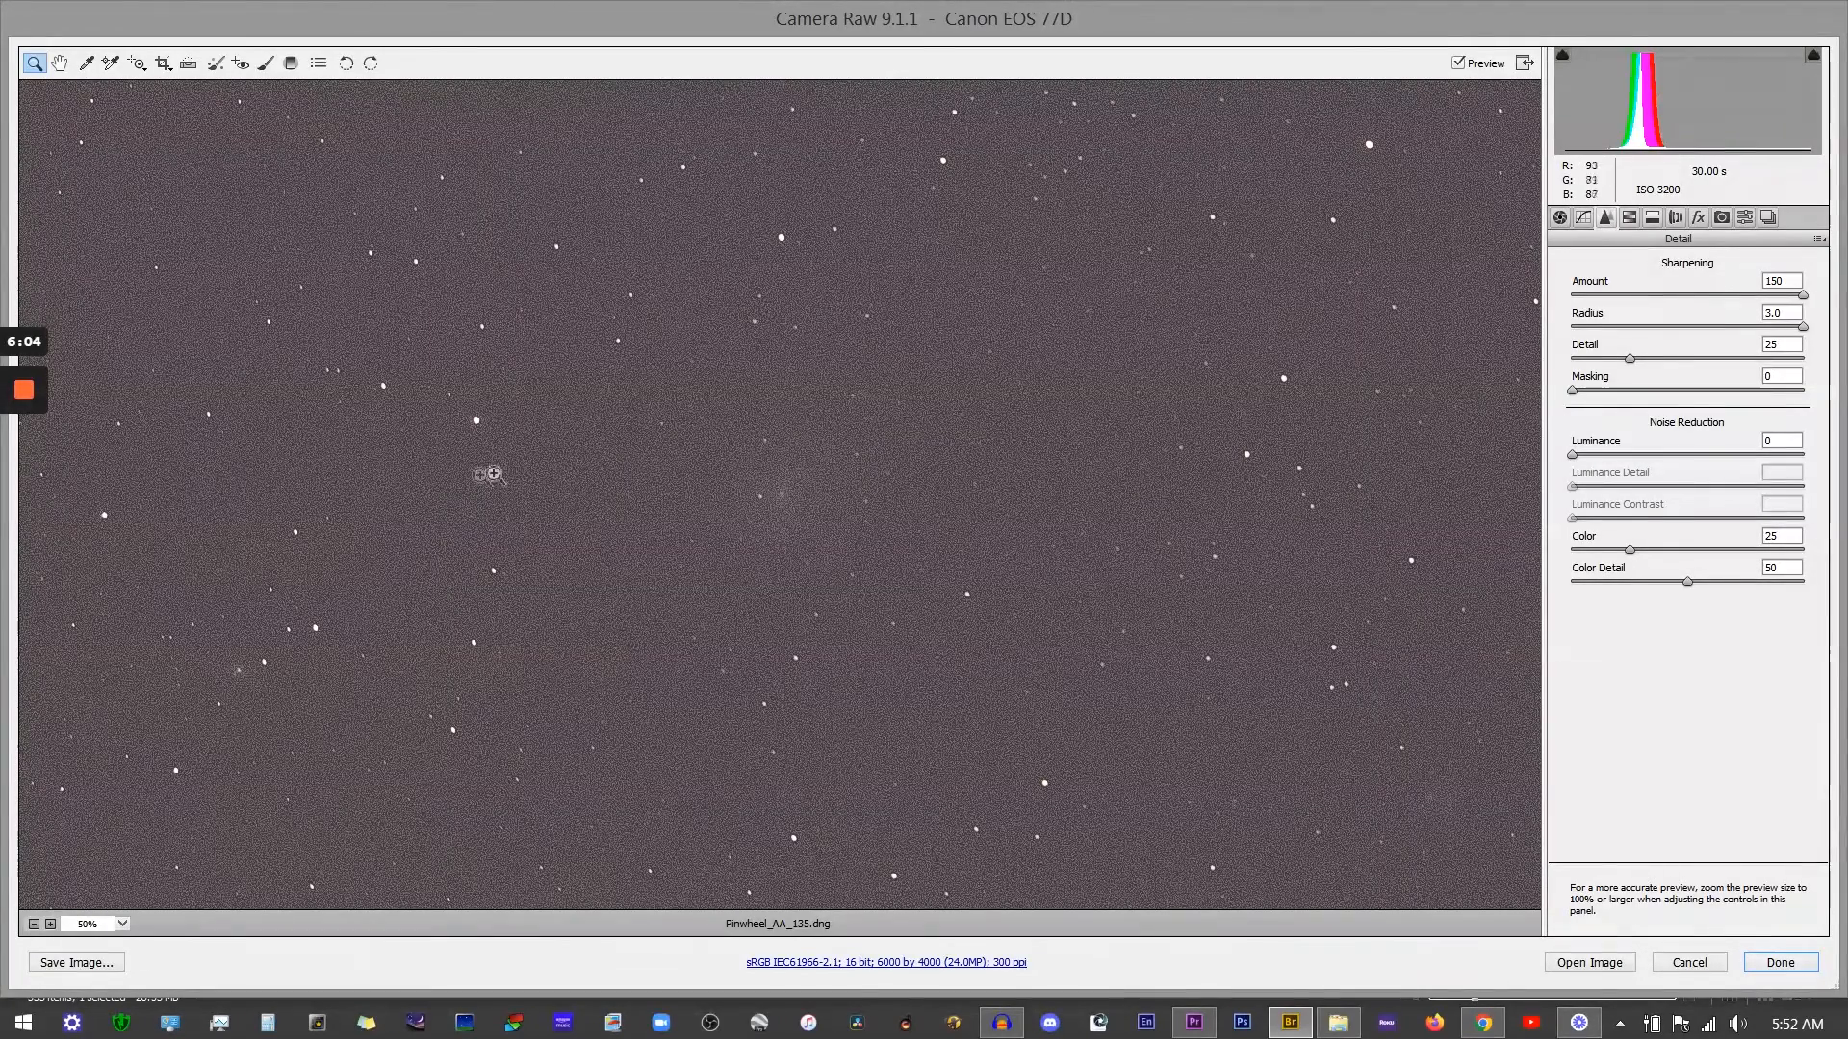
double_click(1802, 294)
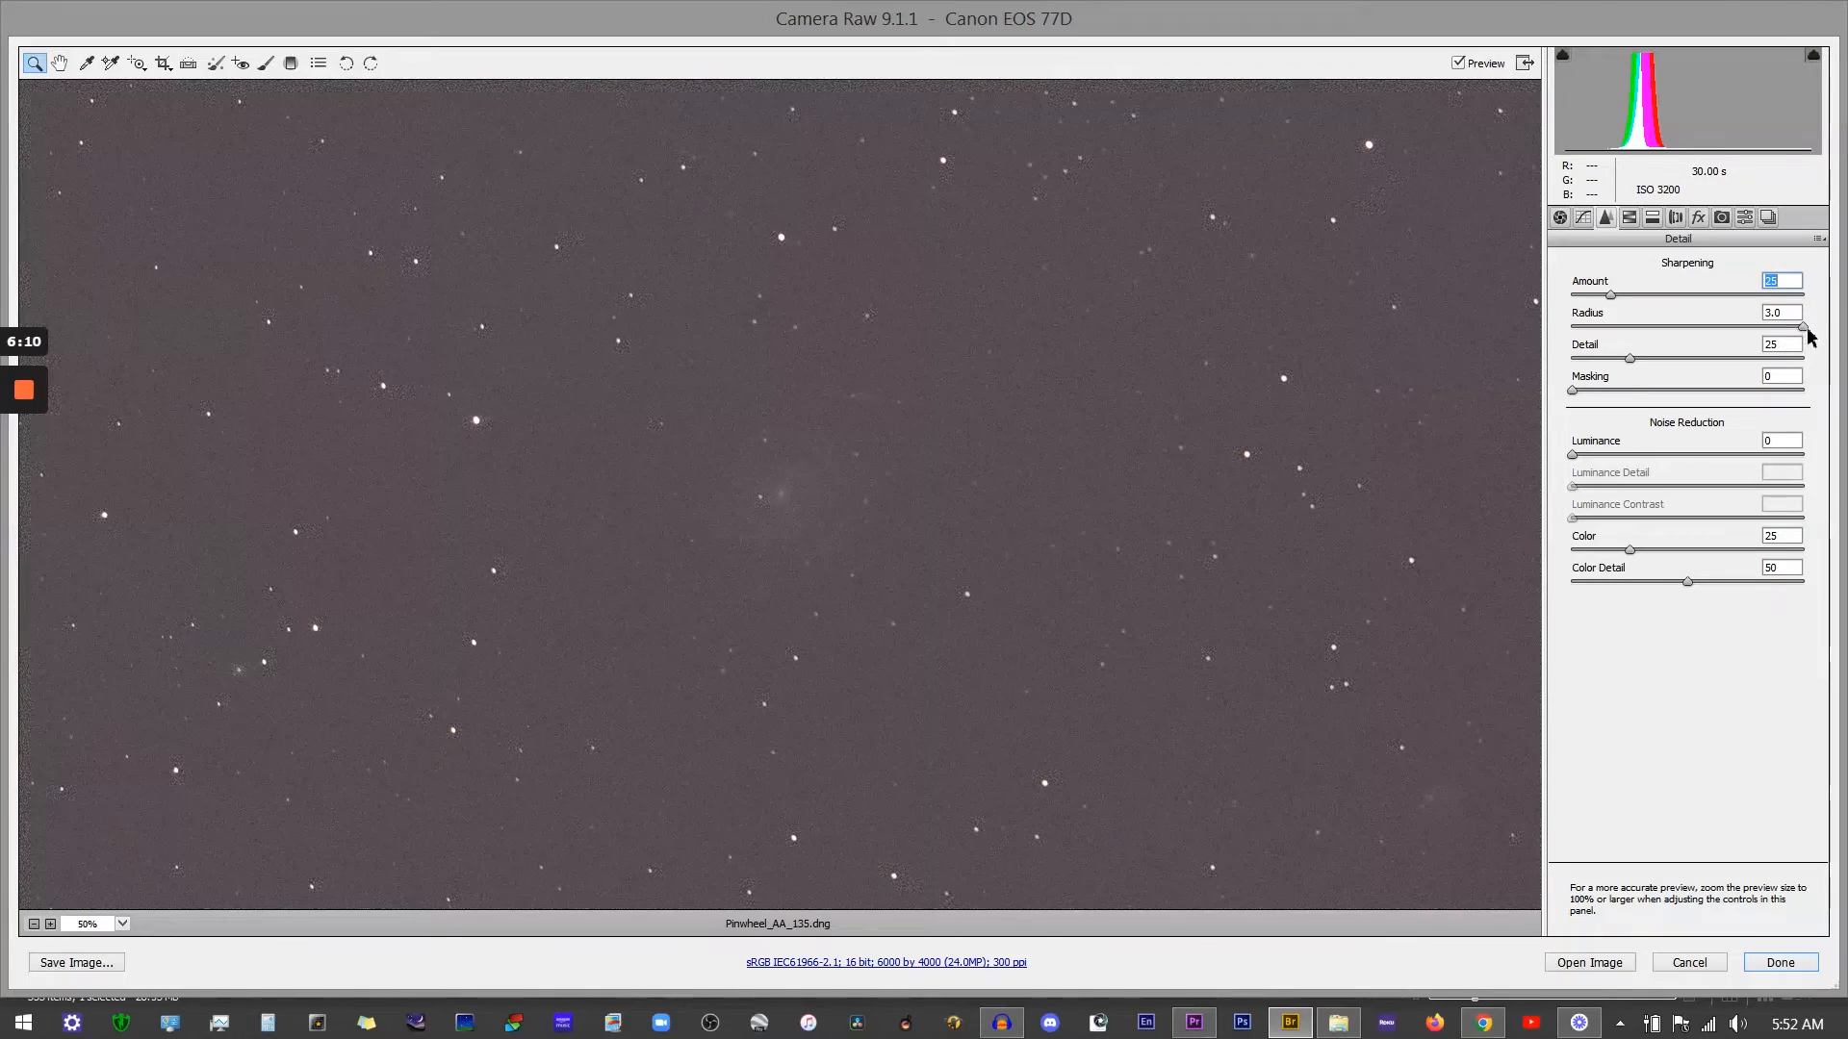
left_click(1805, 328)
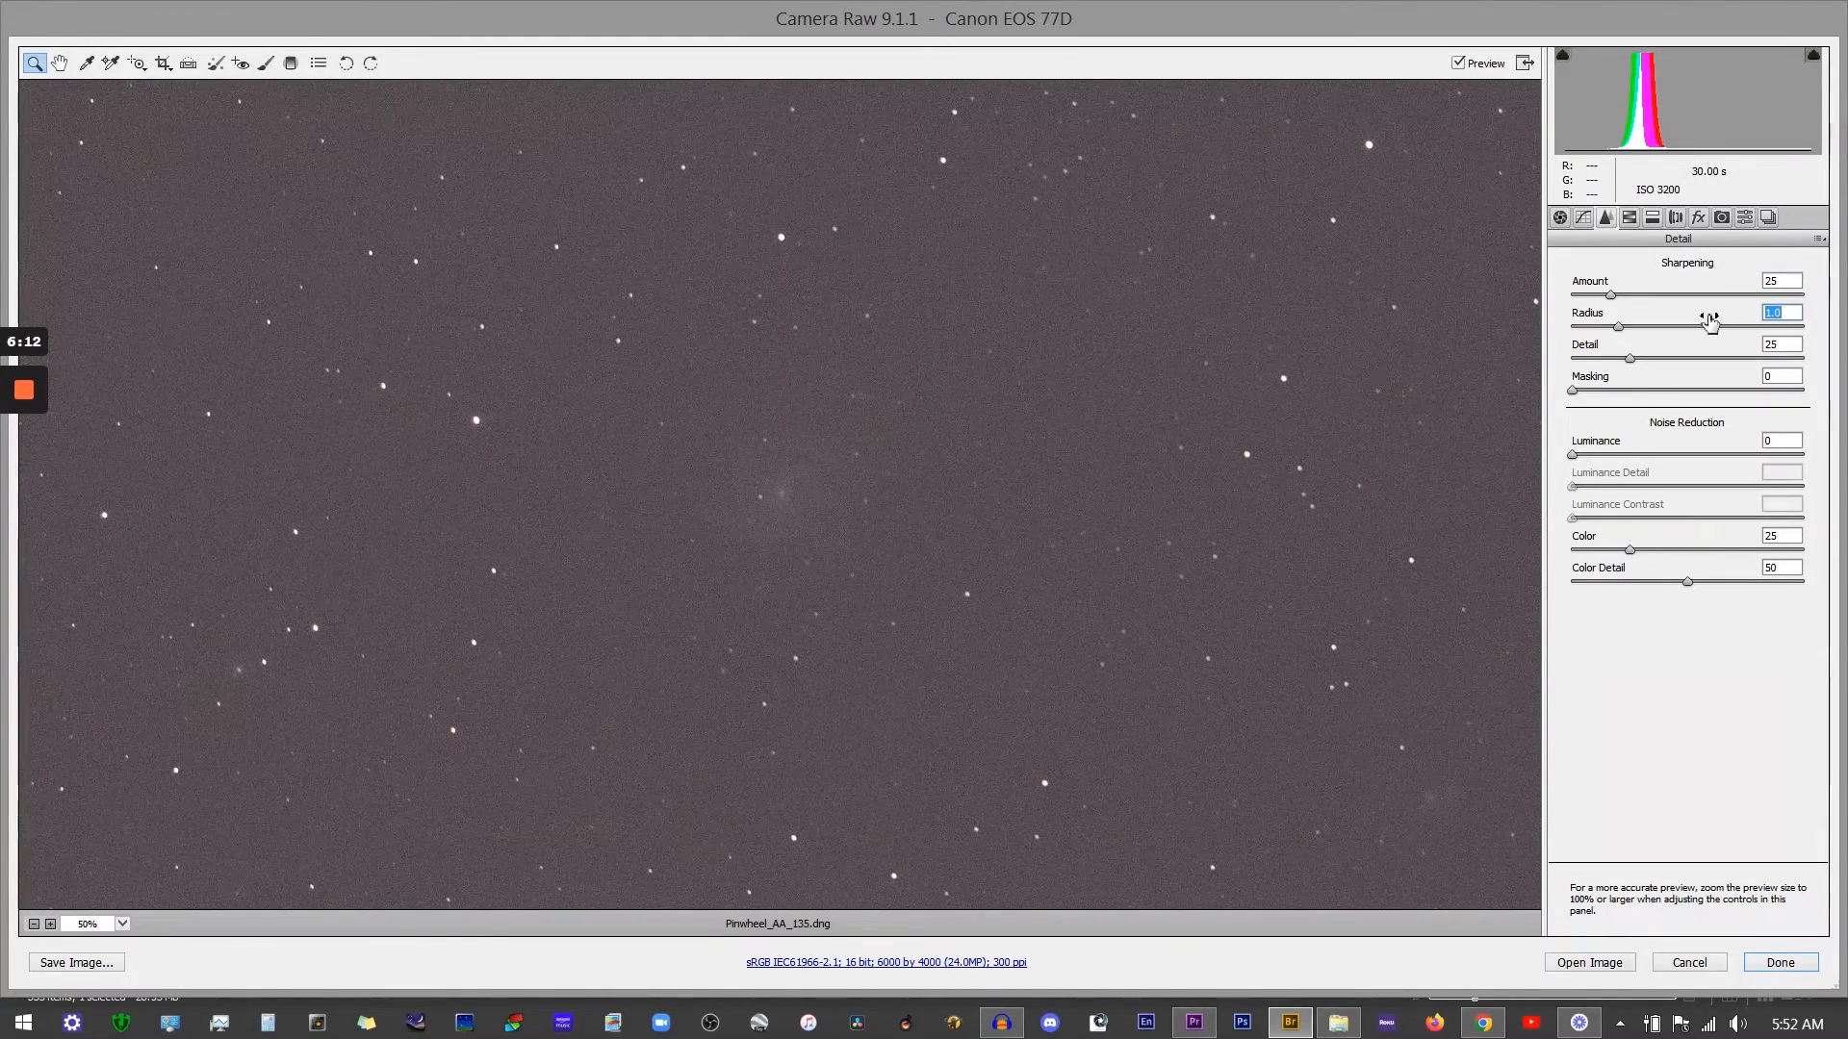
Step: Zoom to 200% on the galaxy and set noise reduction Luminance to 53, Luminance Detail to 32, and raise Color
left_click(787, 498)
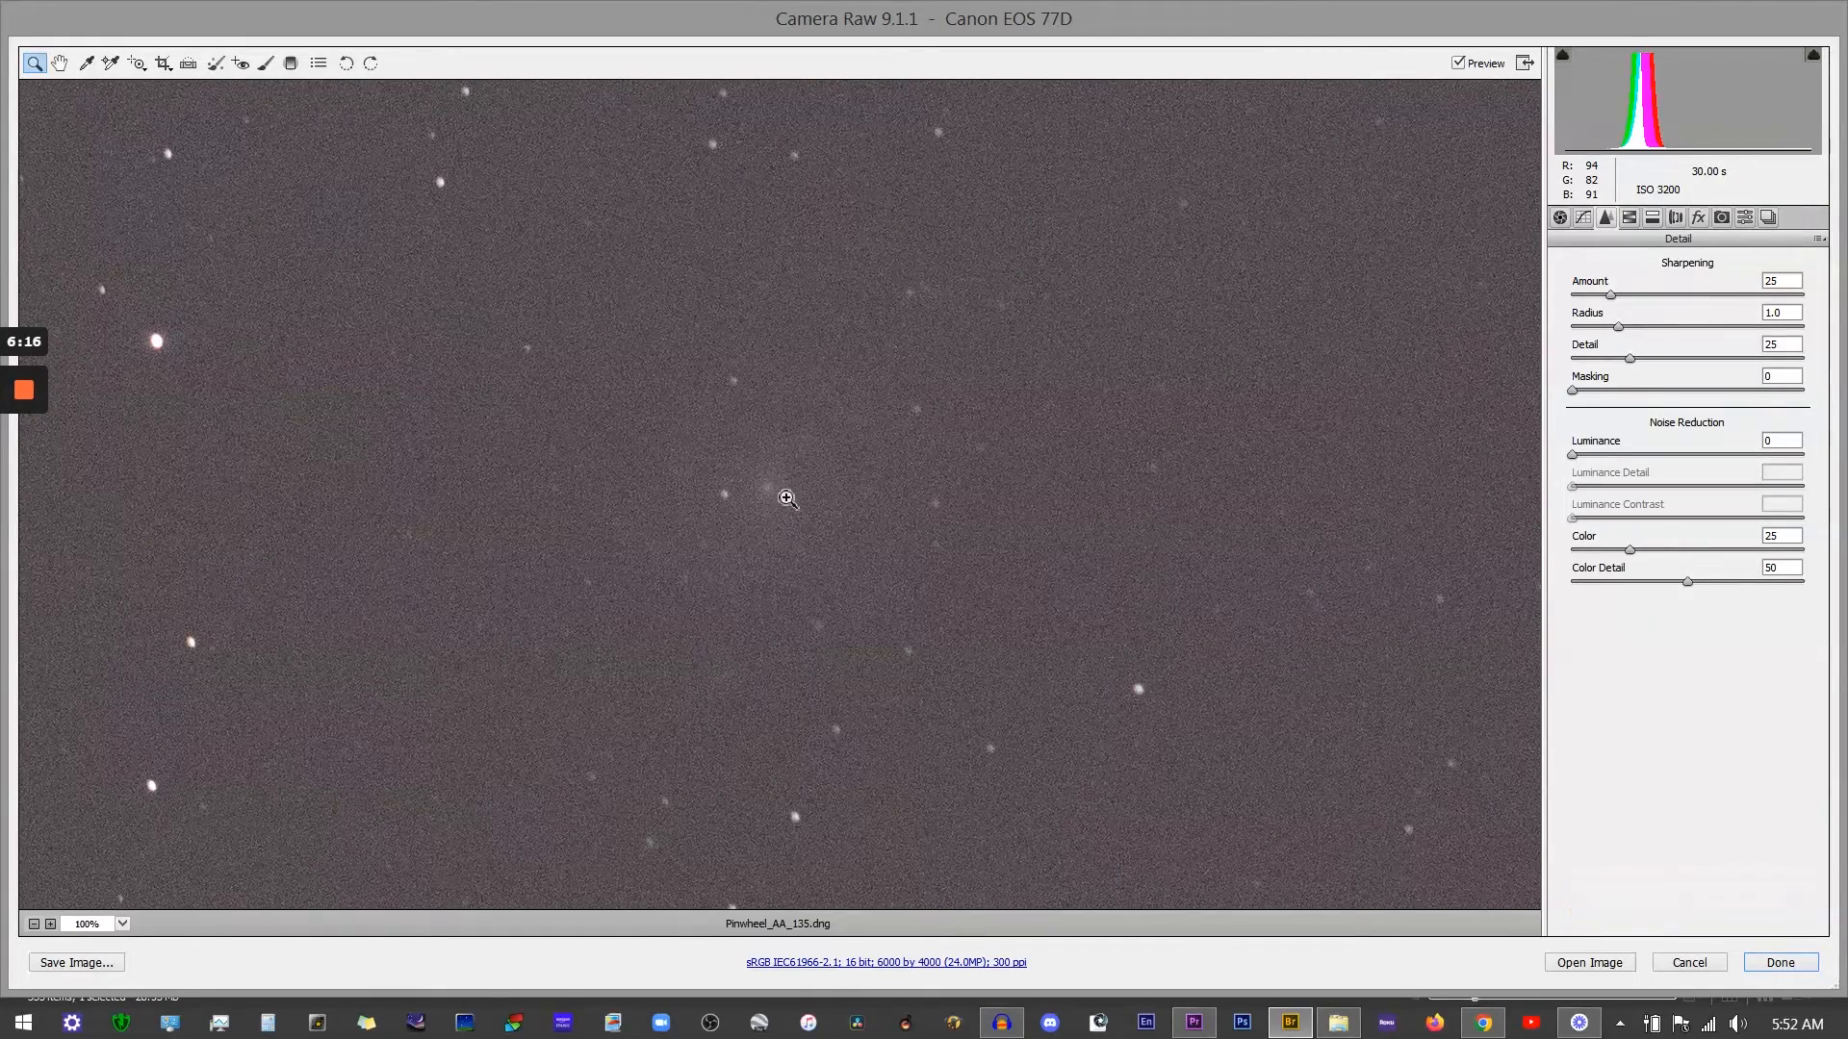
left_click(772, 489)
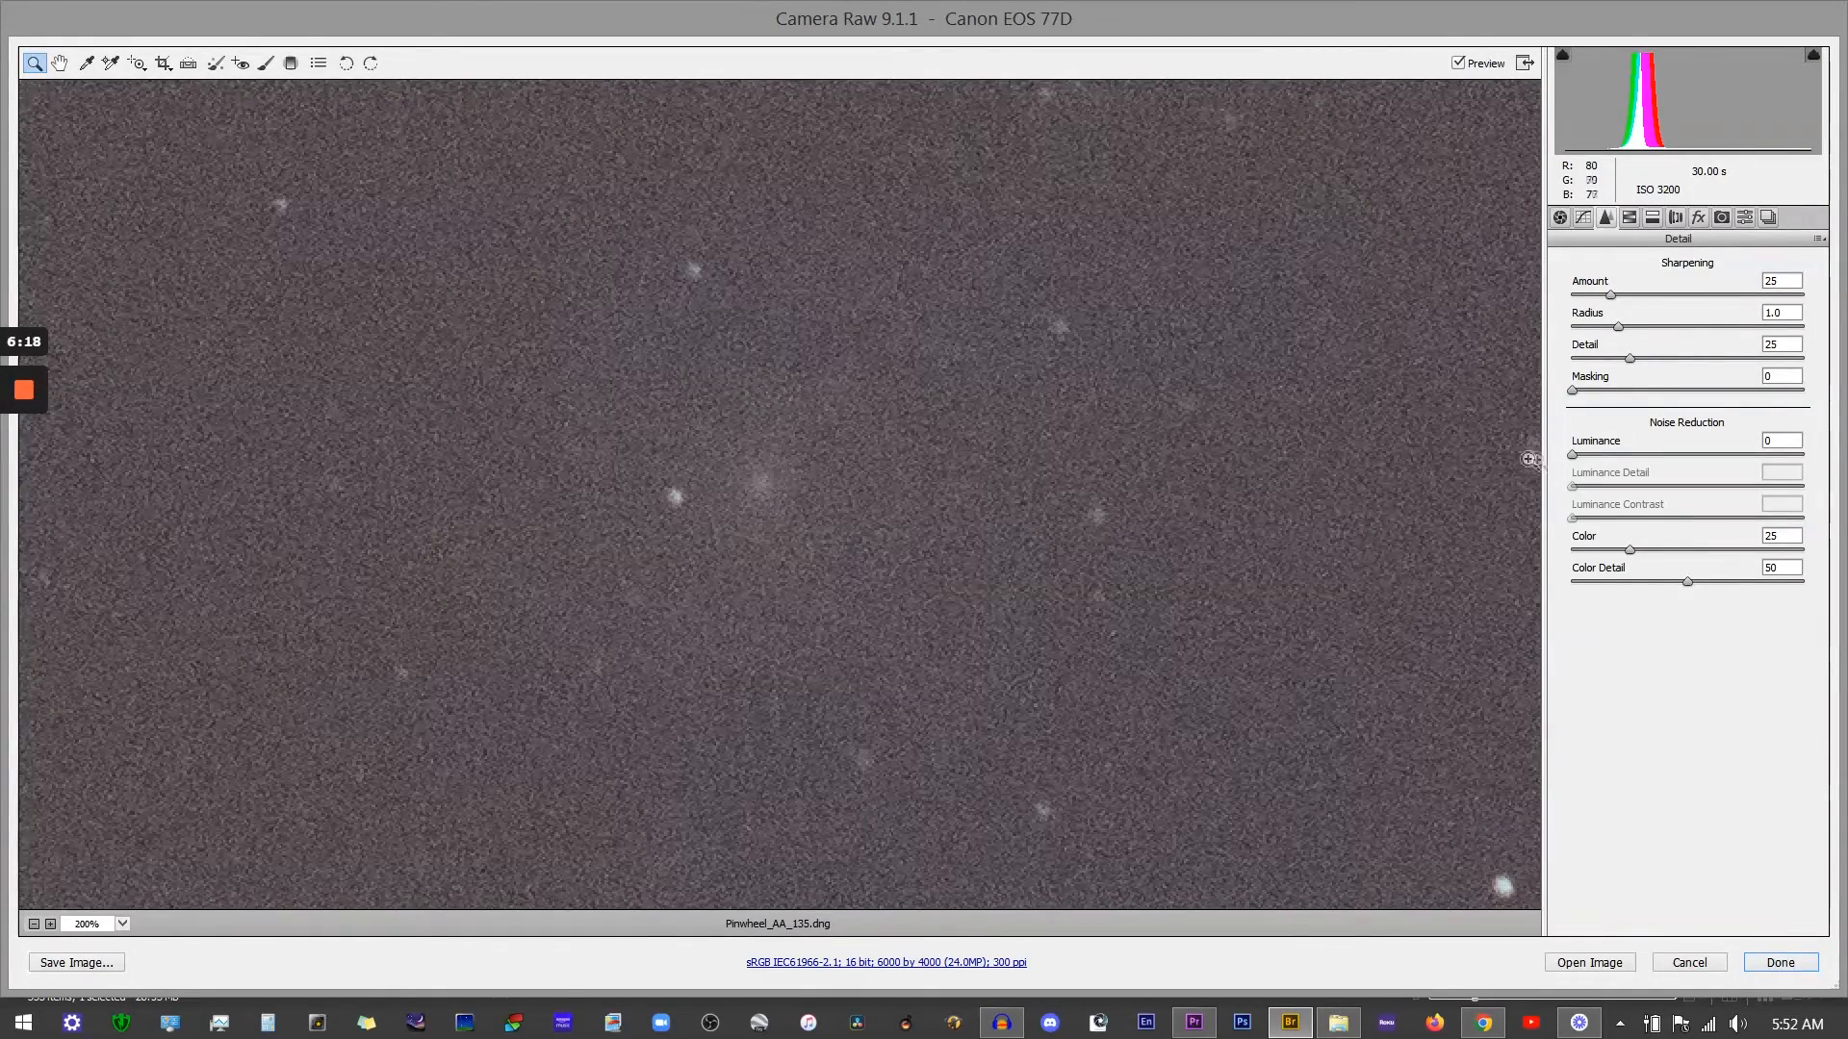
left_click_drag(1579, 462, 1691, 463)
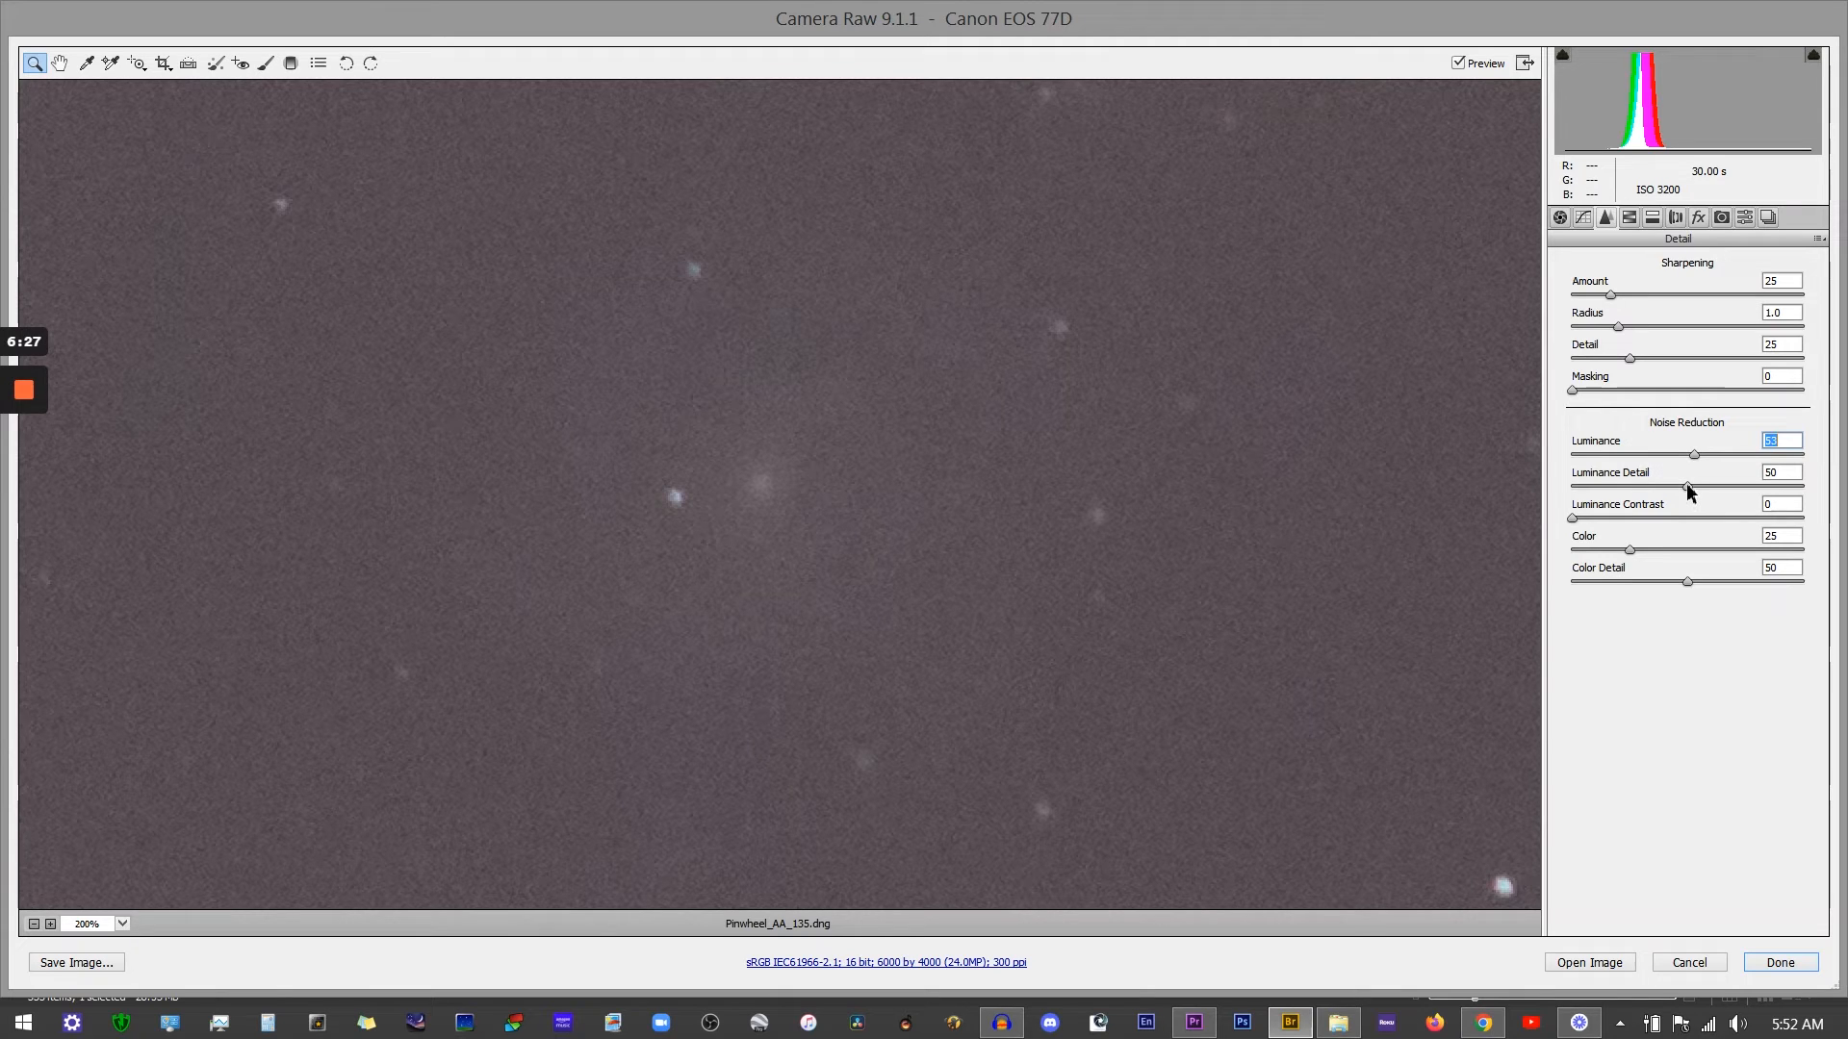
mouse_move(1687, 491)
left_mouse_down()
mouse_move(1642, 491)
mouse_move(1727, 491)
mouse_move(1679, 492)
left_mouse_up()
left_click_drag(1677, 491, 1645, 489)
mouse_move(1631, 553)
left_mouse_down()
mouse_move(1695, 555)
mouse_move(1664, 555)
left_mouse_up()
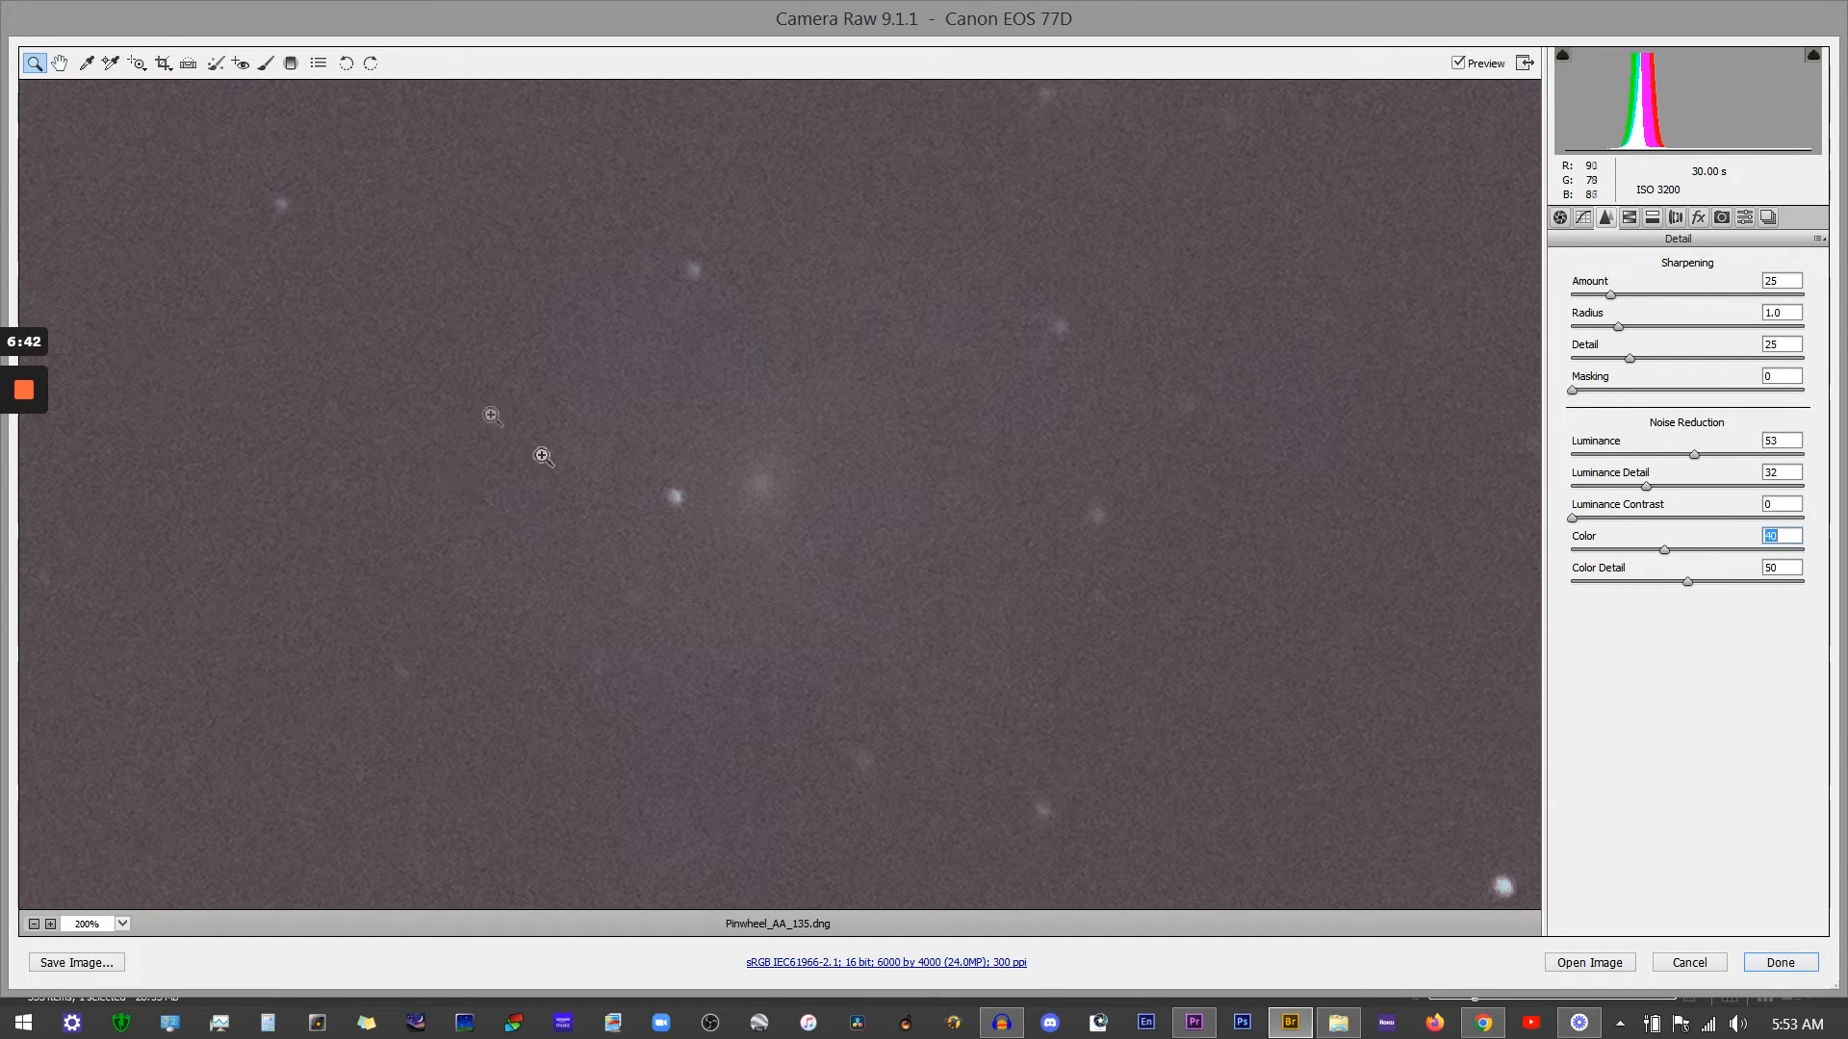
Step: Set noise reduction Color to 40, Color Detail to 33, and Luminance to 0 to compare the noise
mouse_move(1689, 583)
left_mouse_down()
mouse_move(1663, 585)
mouse_move(1709, 582)
mouse_move(1687, 549)
left_mouse_up()
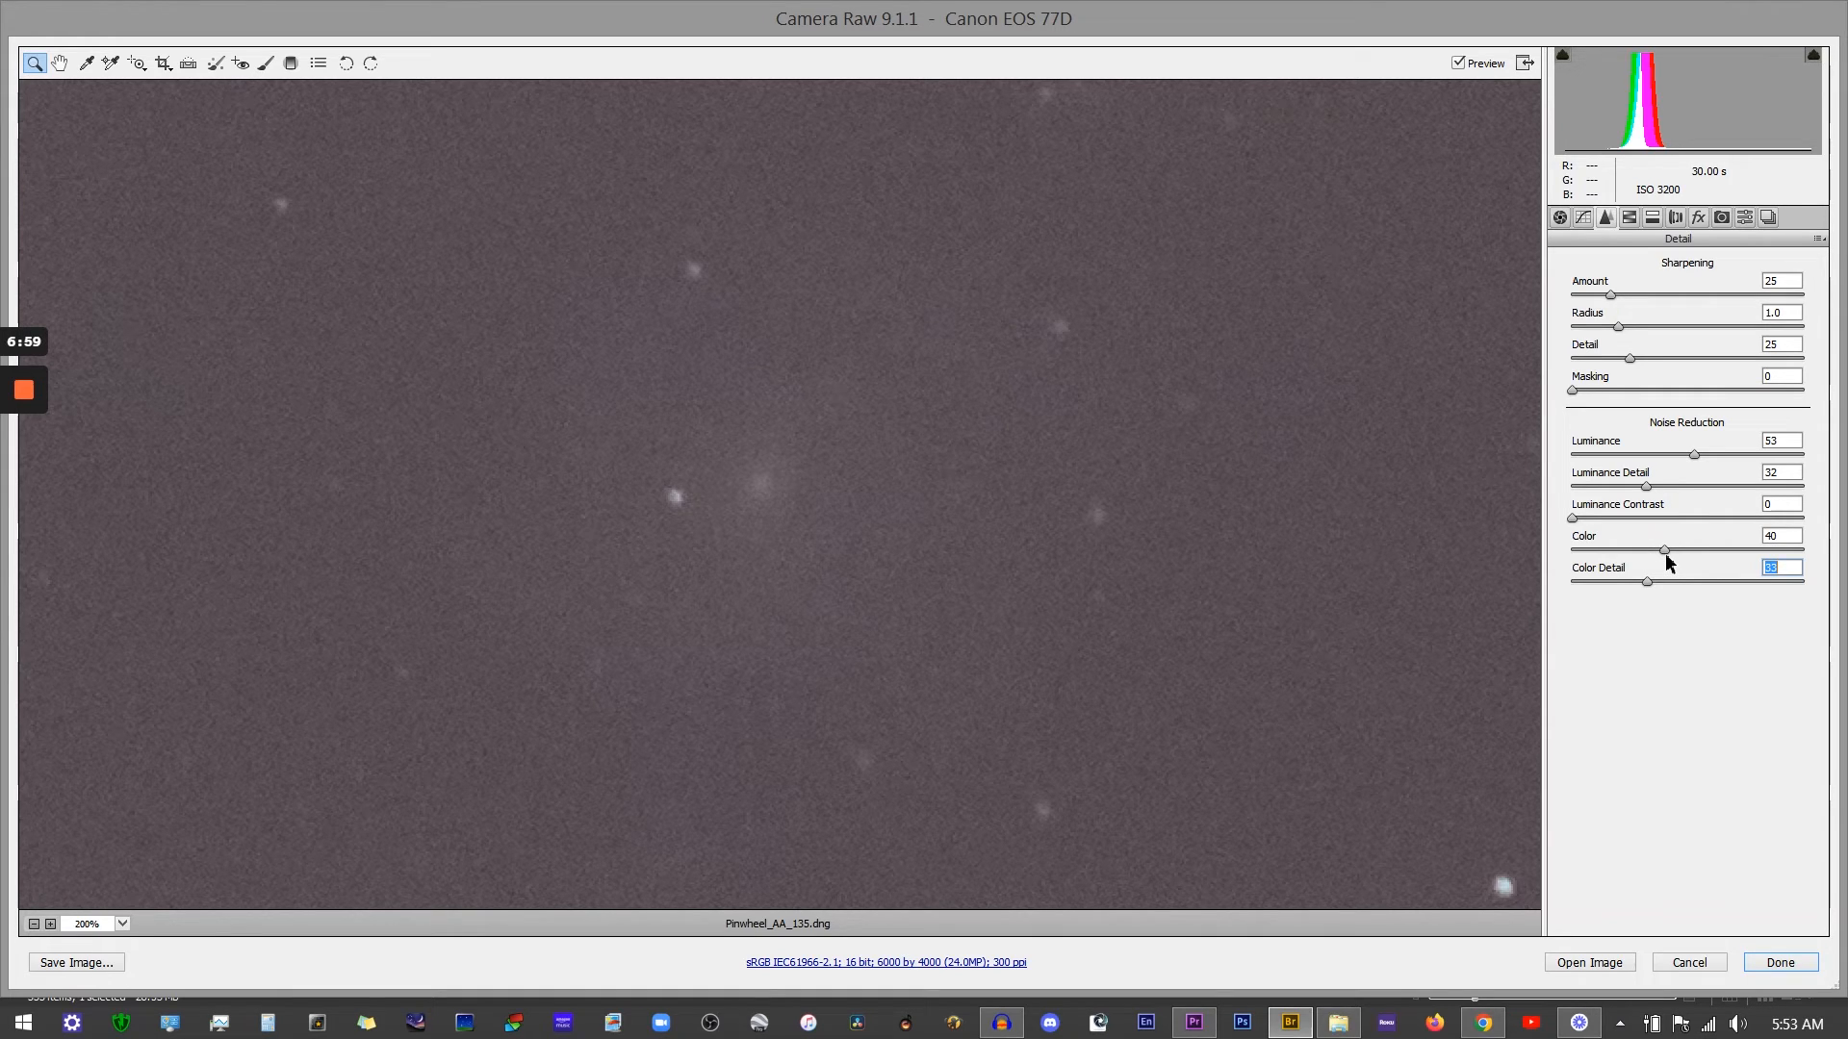
left_click_drag(1693, 453, 1685, 453)
mouse_move(1647, 487)
left_mouse_down()
mouse_move(1603, 484)
mouse_move(1684, 484)
left_mouse_up()
key("shift+Tab")
type("0")
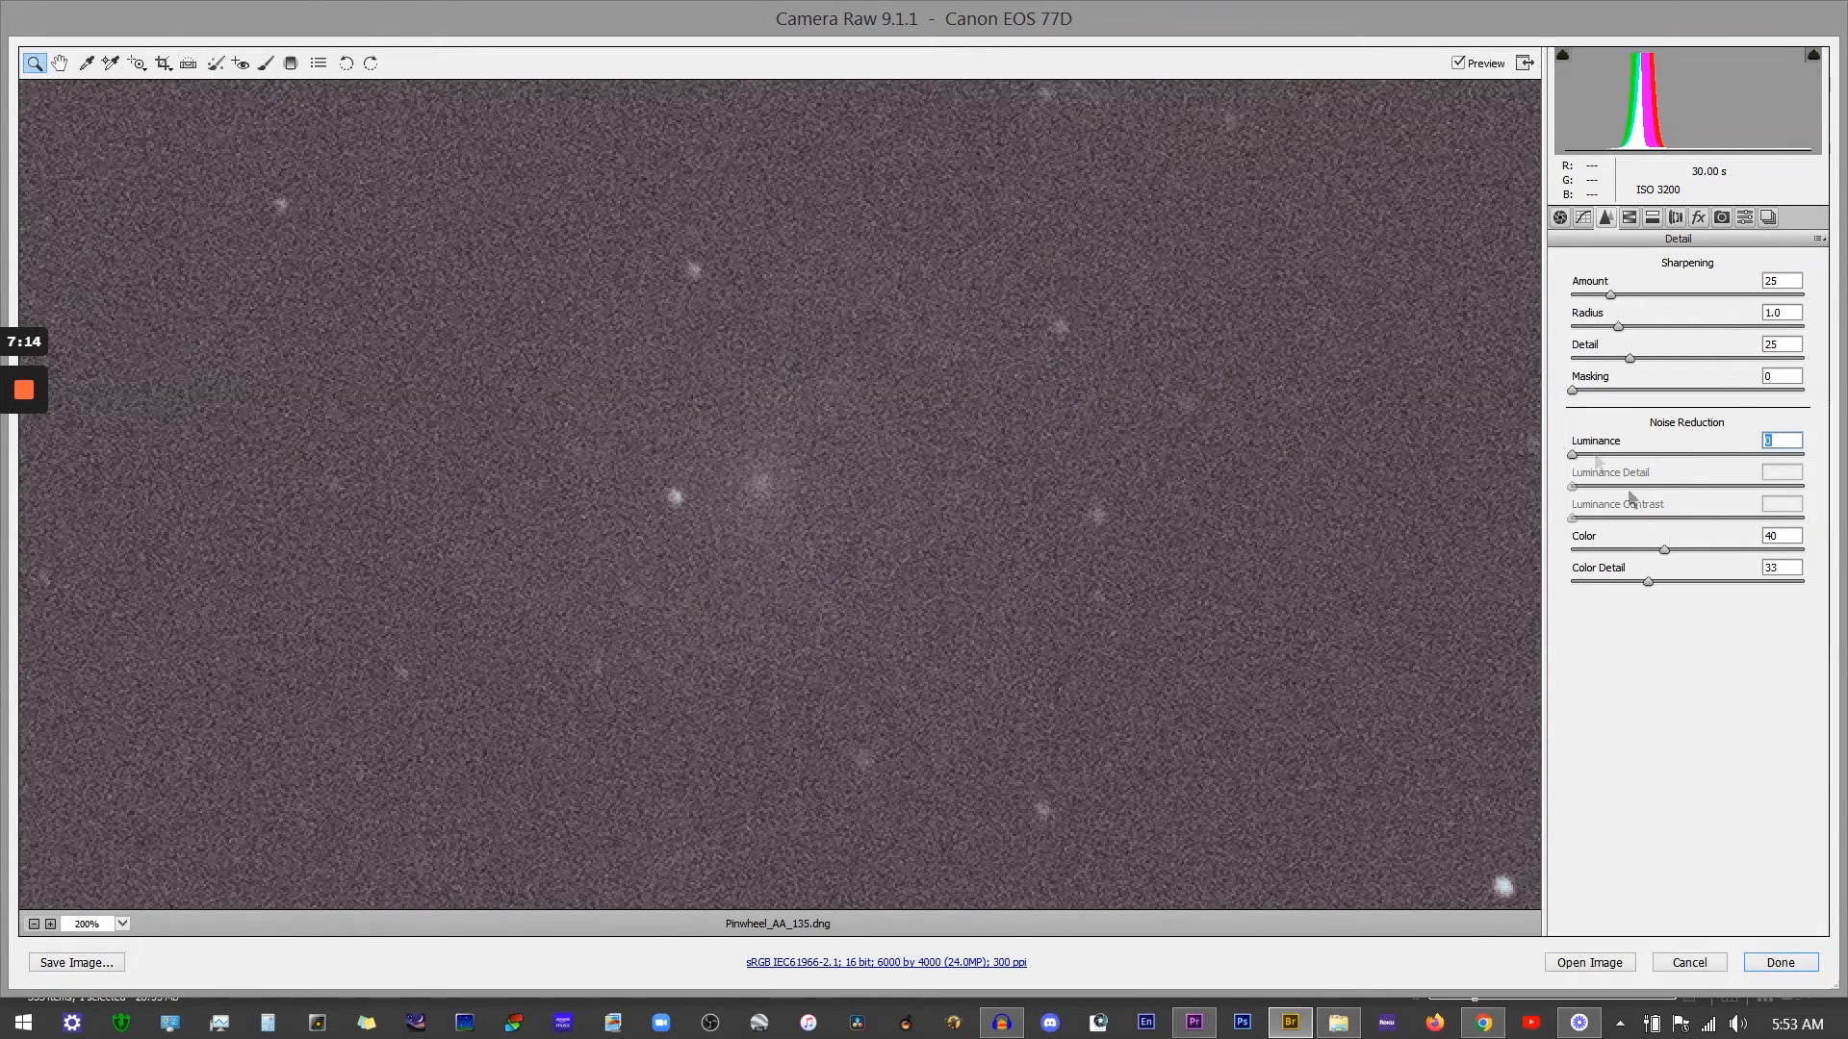
Step: Zoom out to 33.3% and cancel Camera Raw without keeping the changes
left_click(34, 924)
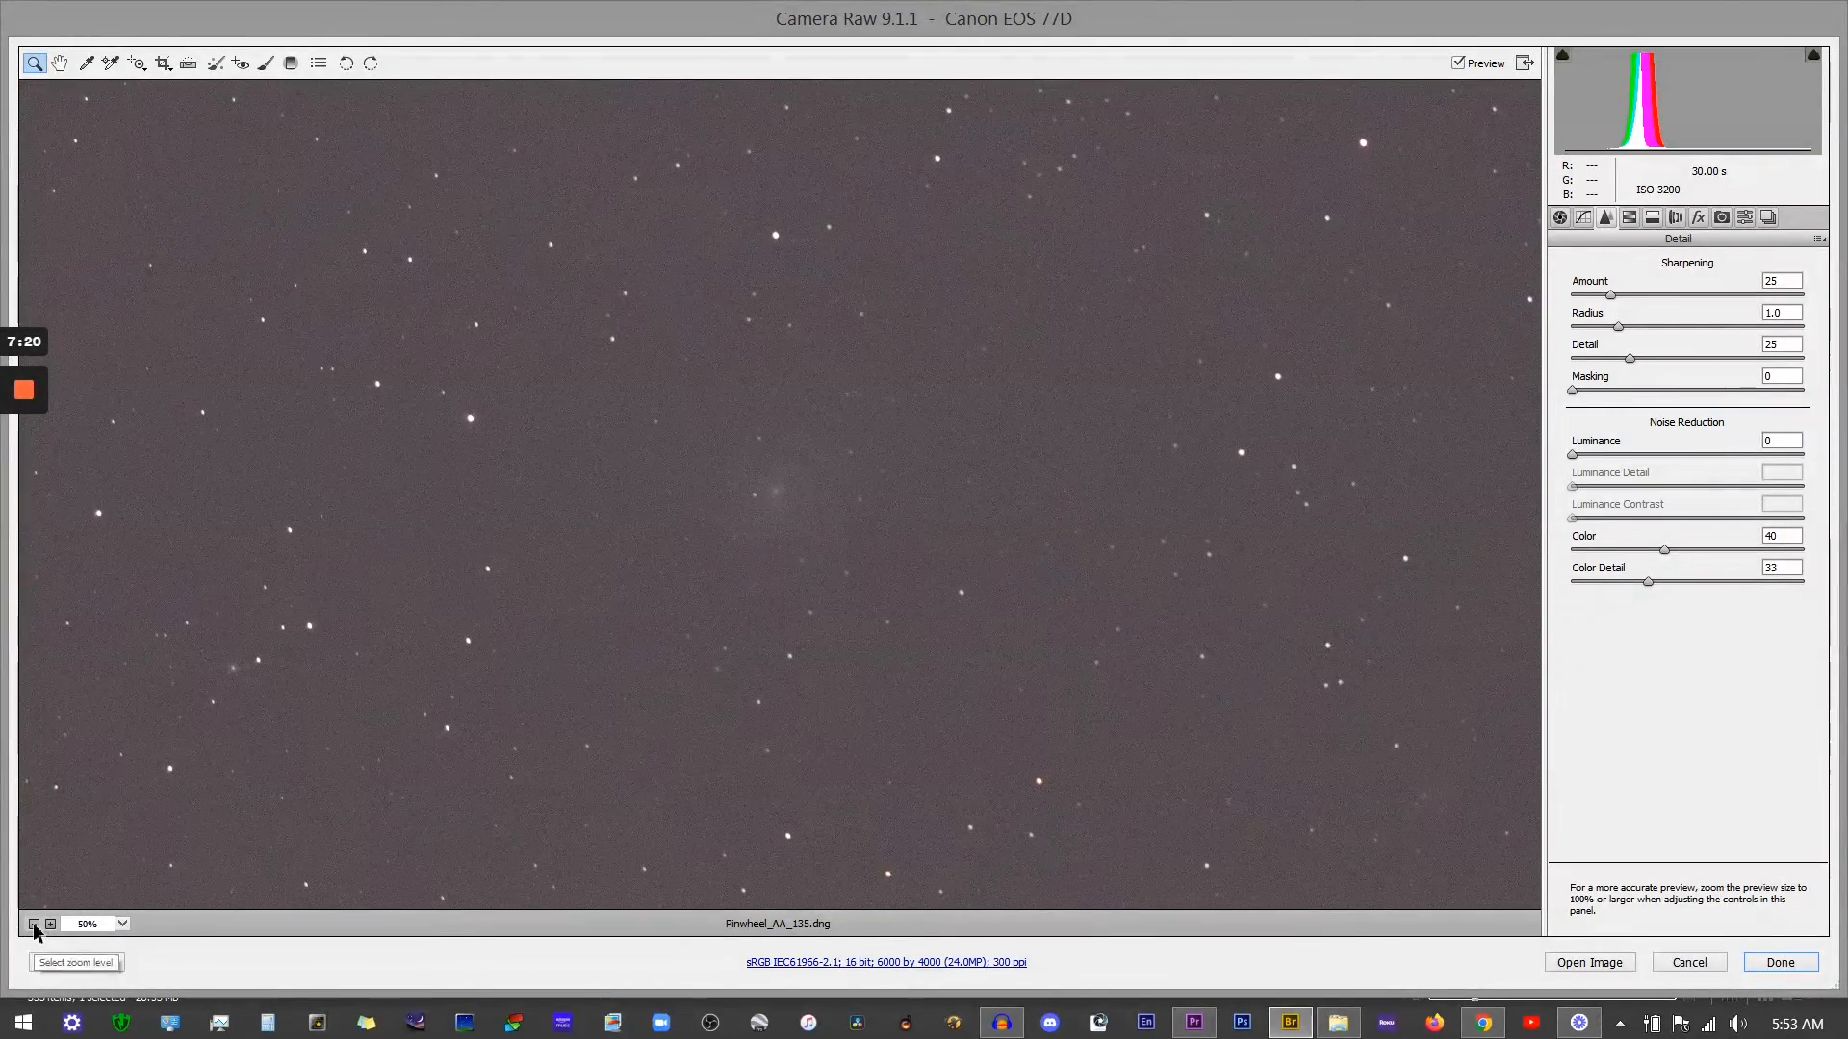
left_click(34, 924)
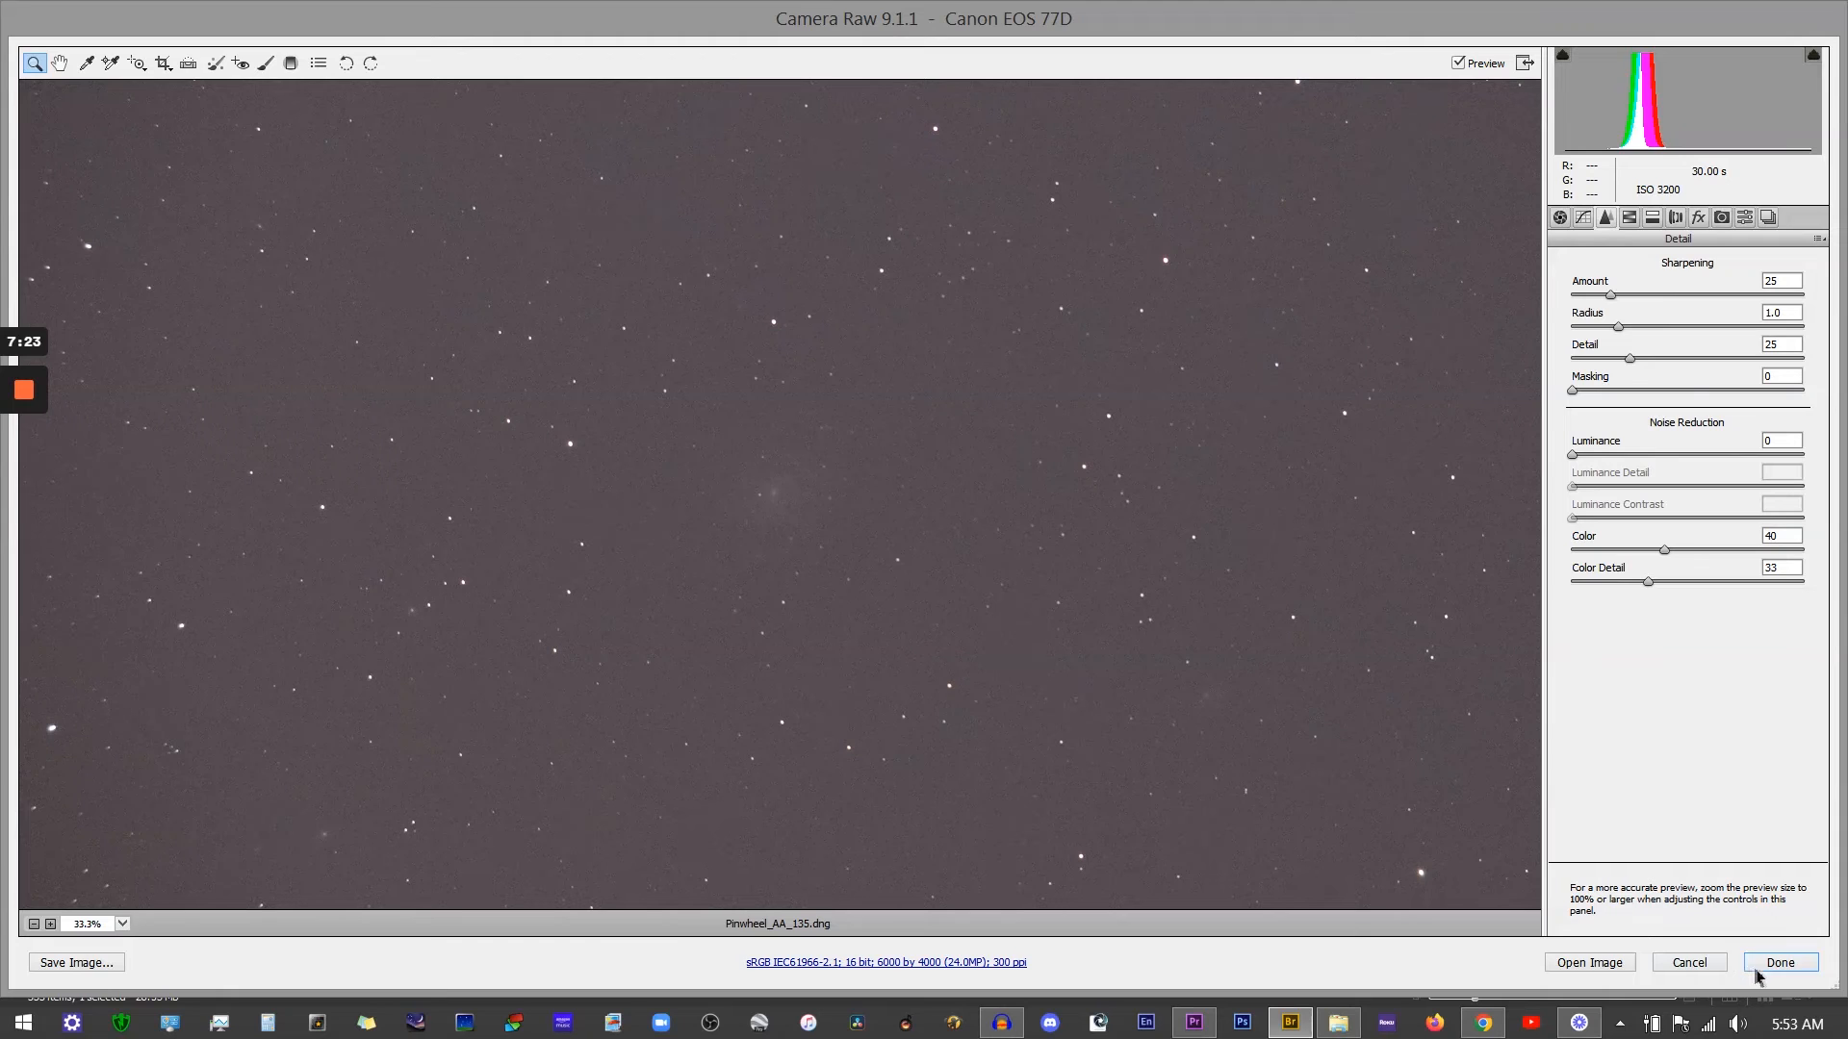
left_click(1705, 970)
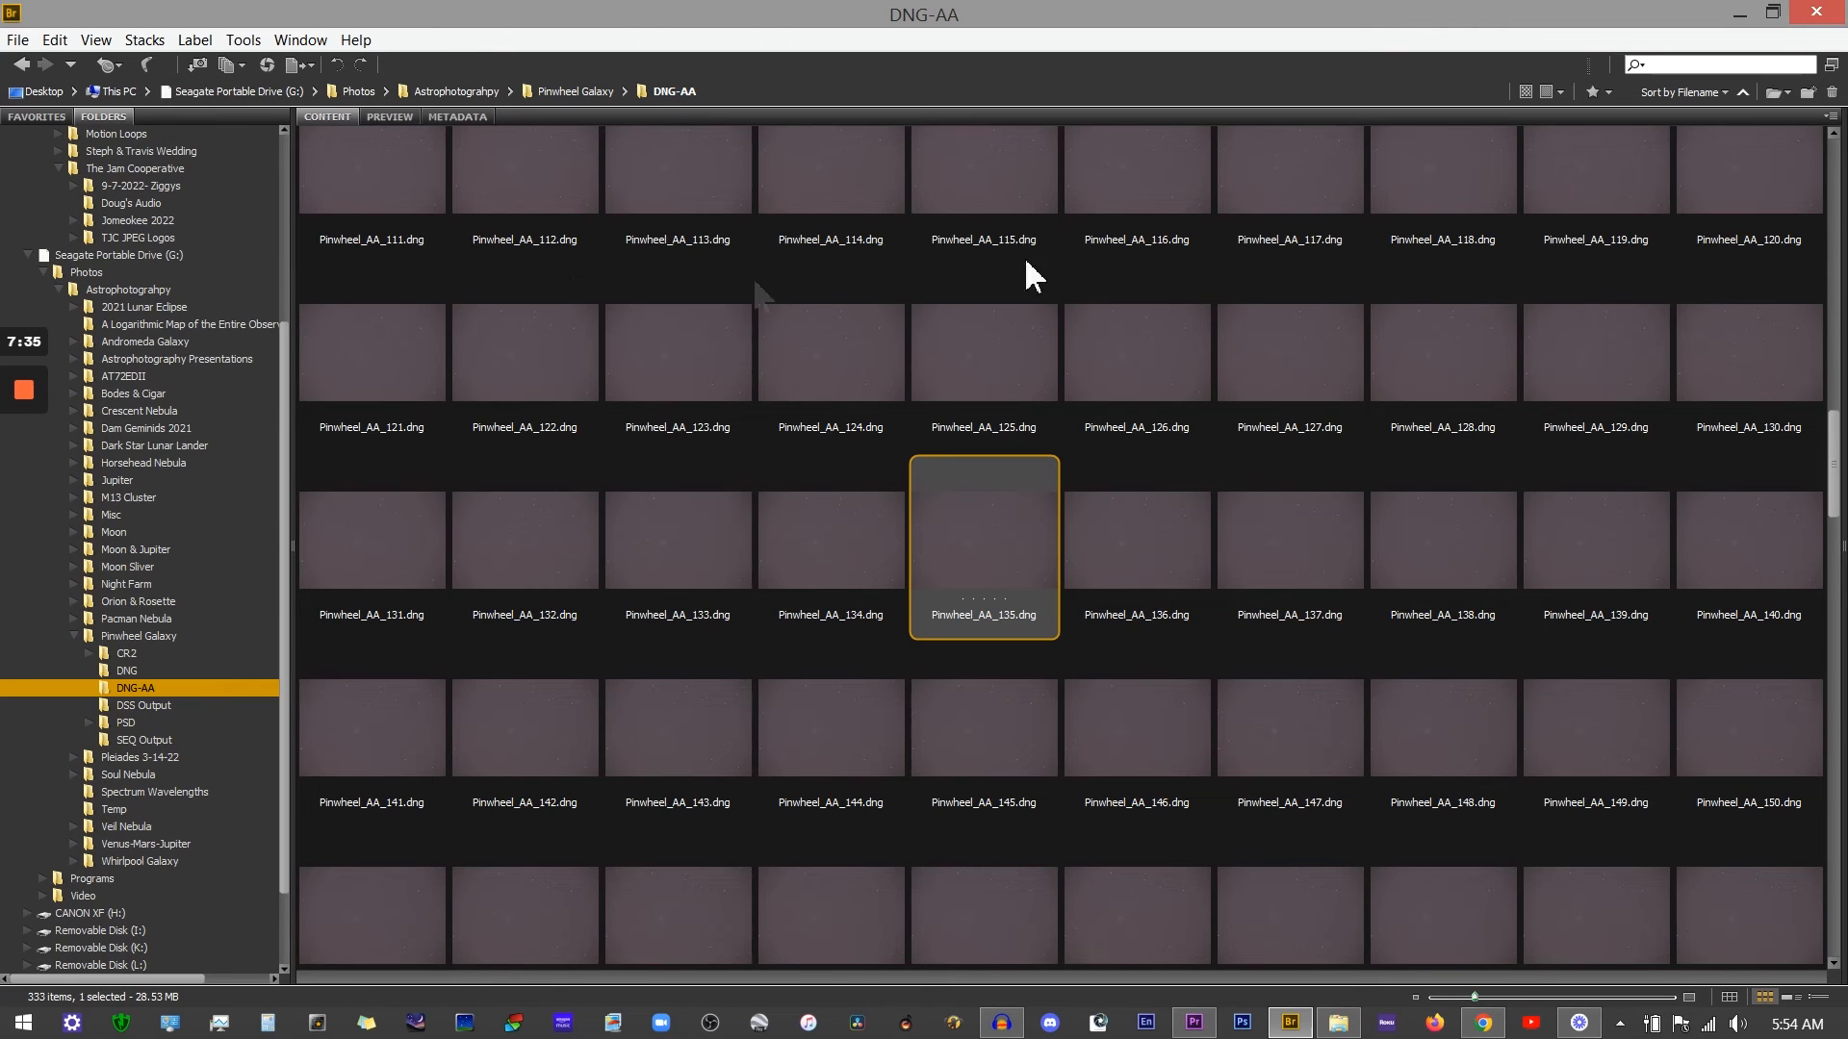
Step: Copy the develop settings of Pinwheel_AA_135.dng, then select all files in the DNG-AA folder
right_click(989, 524)
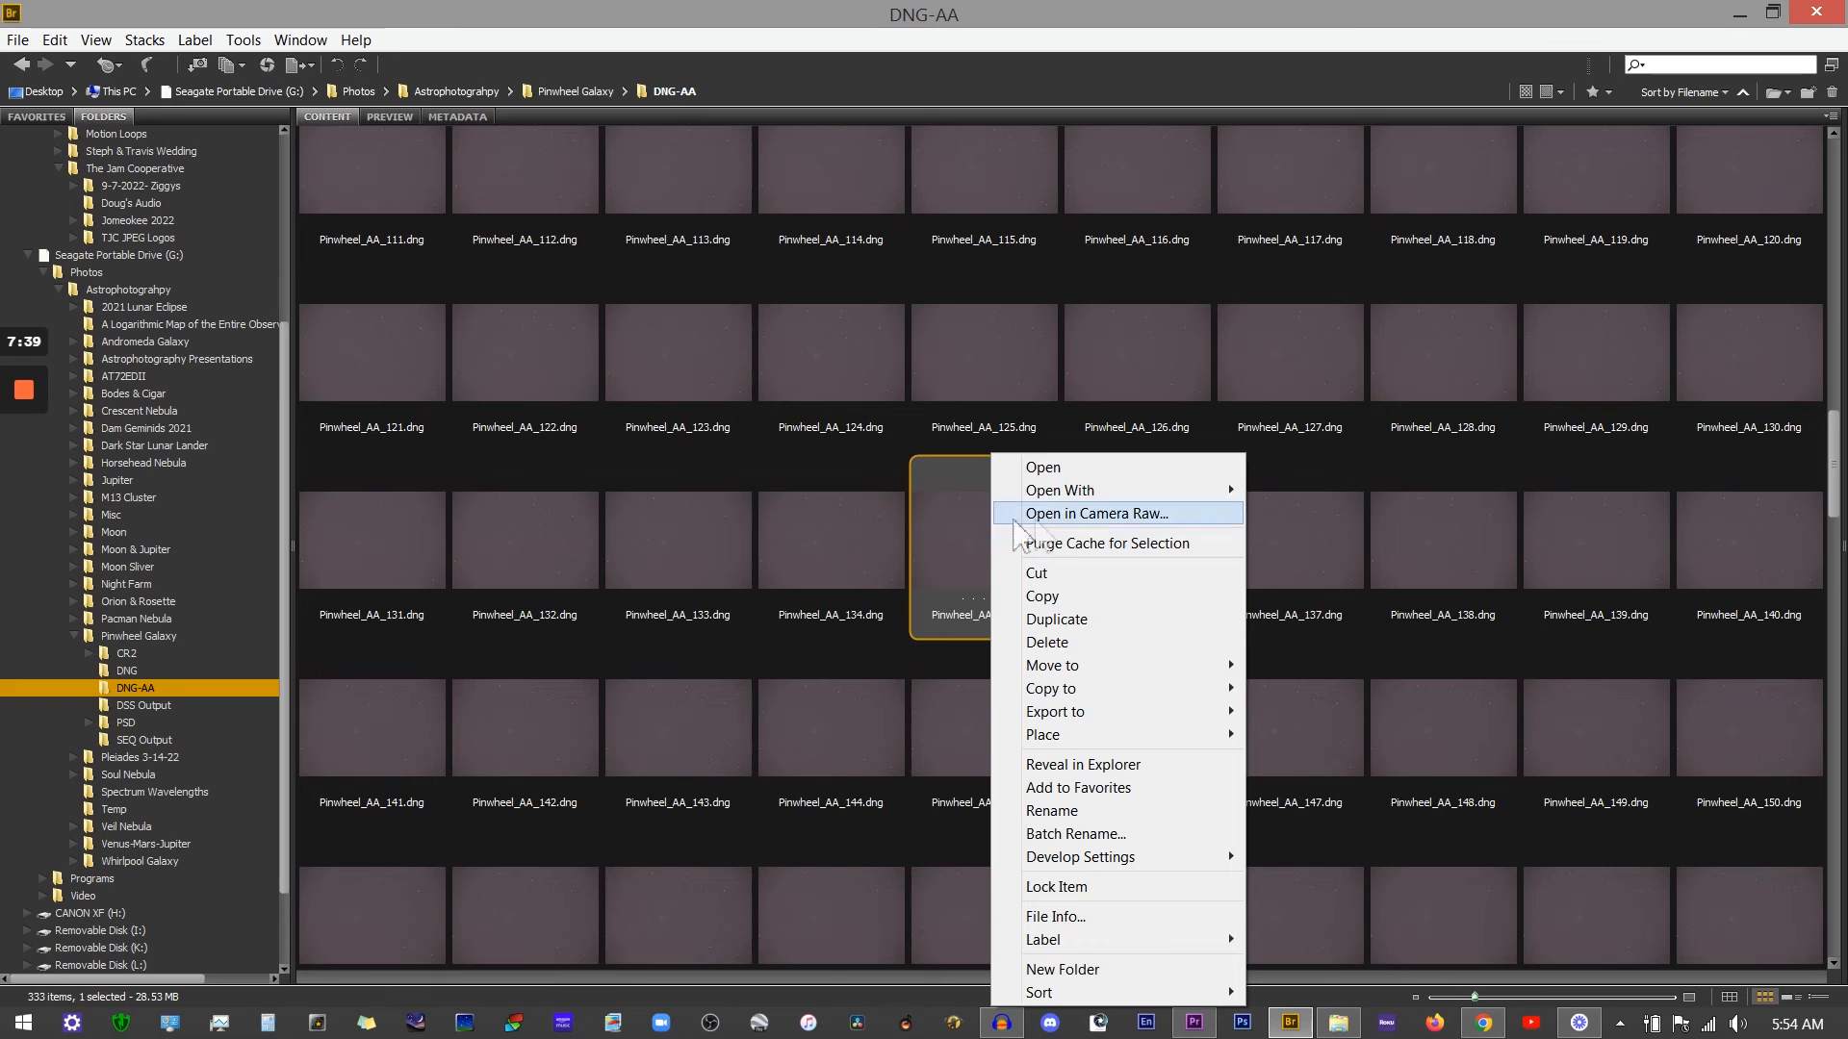
mouse_move(1121, 861)
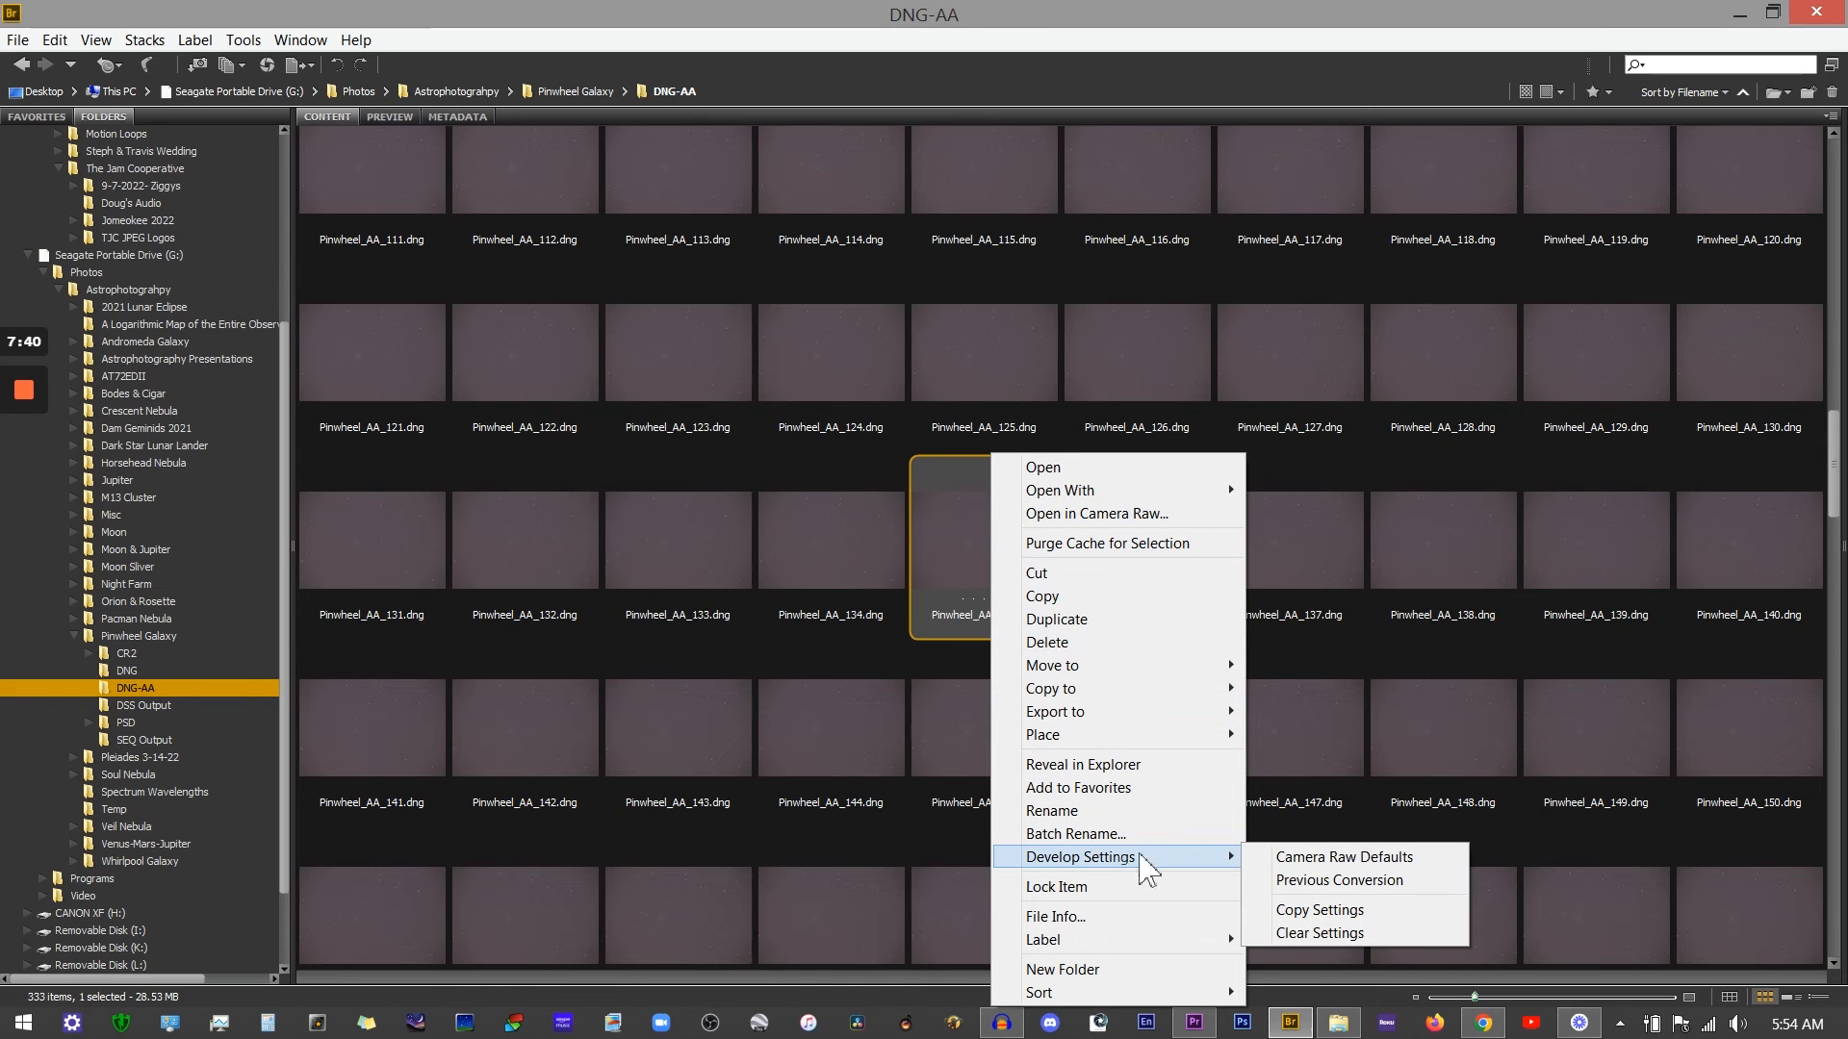
left_click(1329, 909)
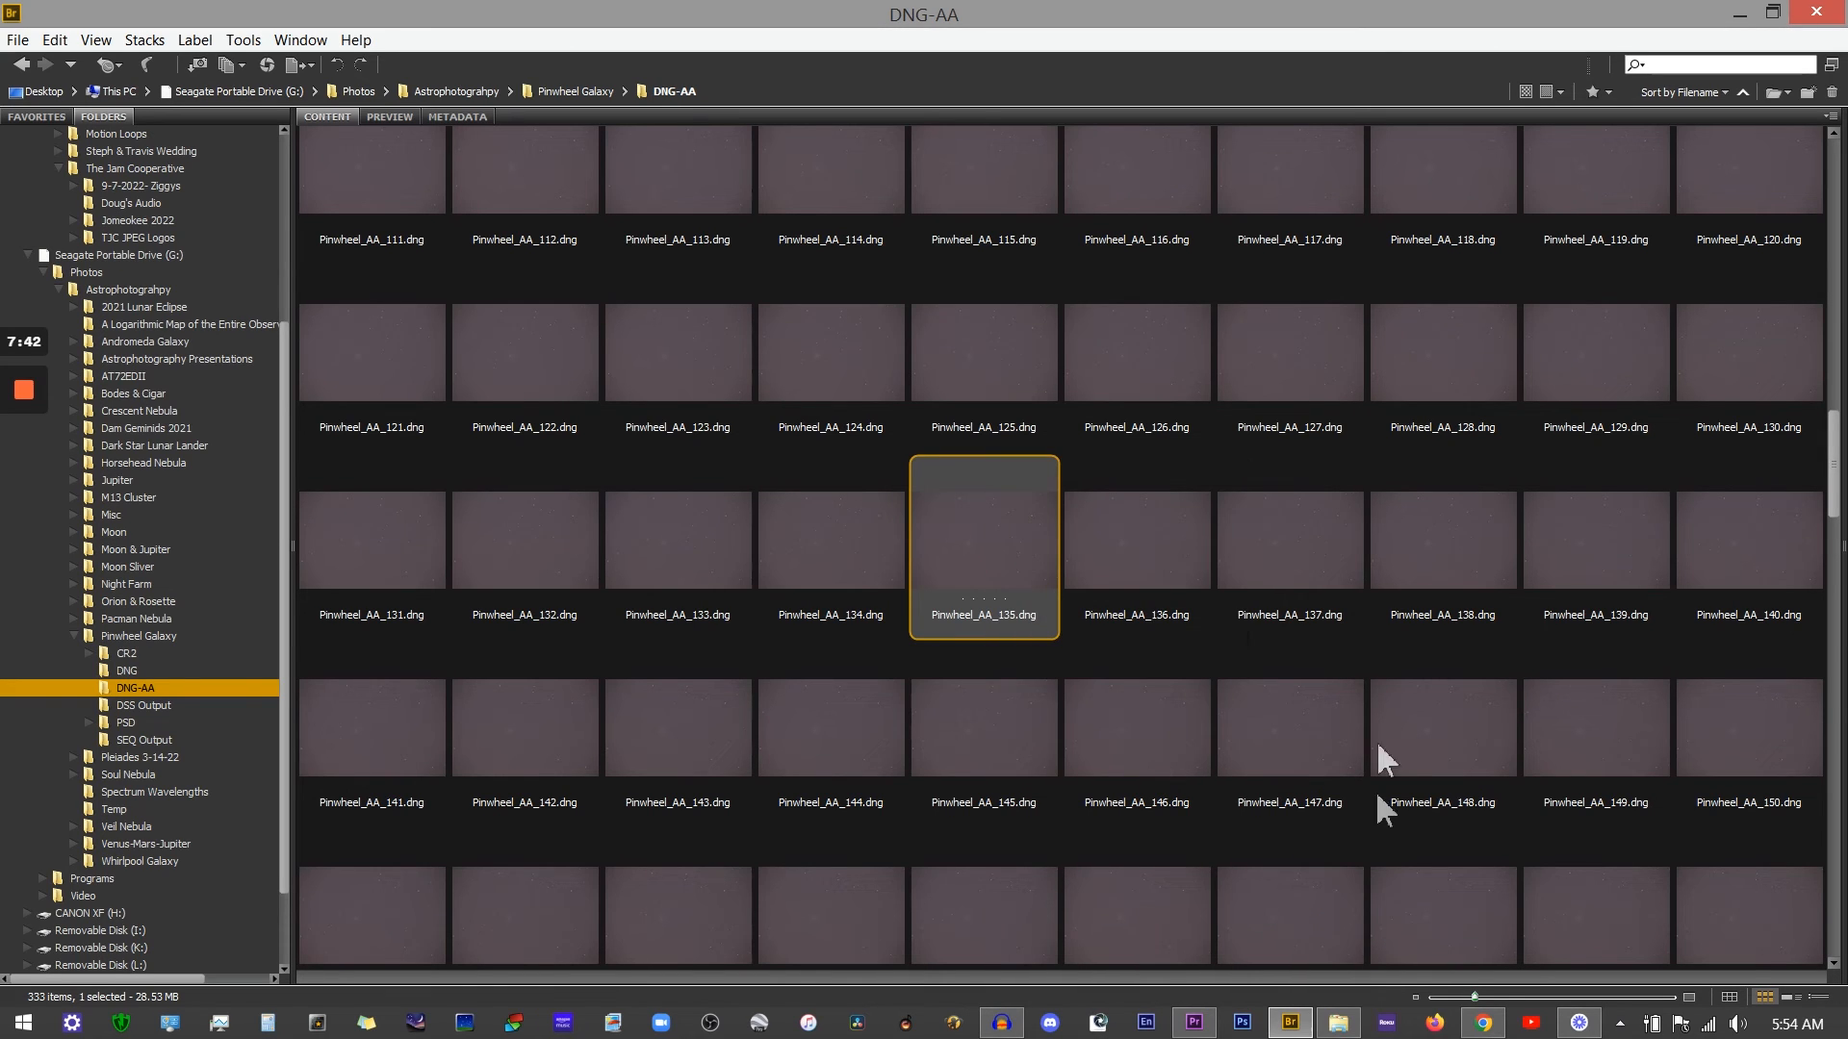
left_click(69, 41)
left_click(101, 193)
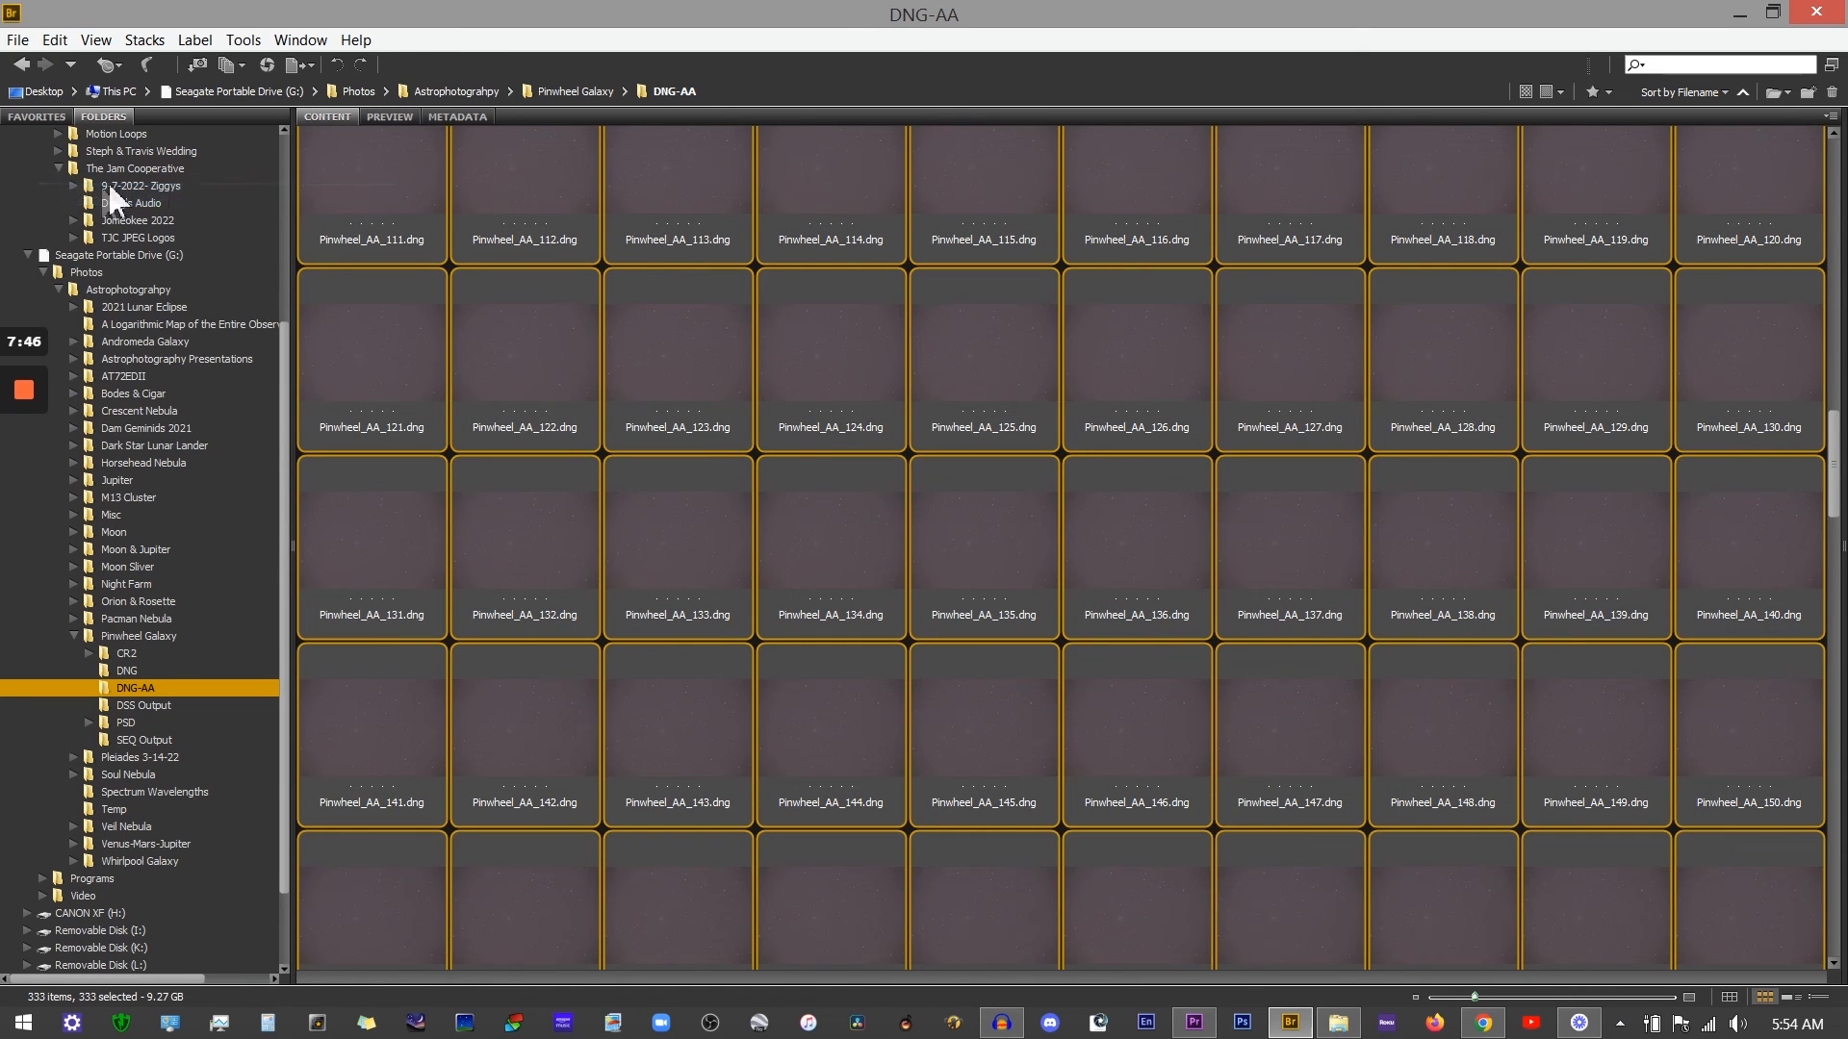
right_click(689, 339)
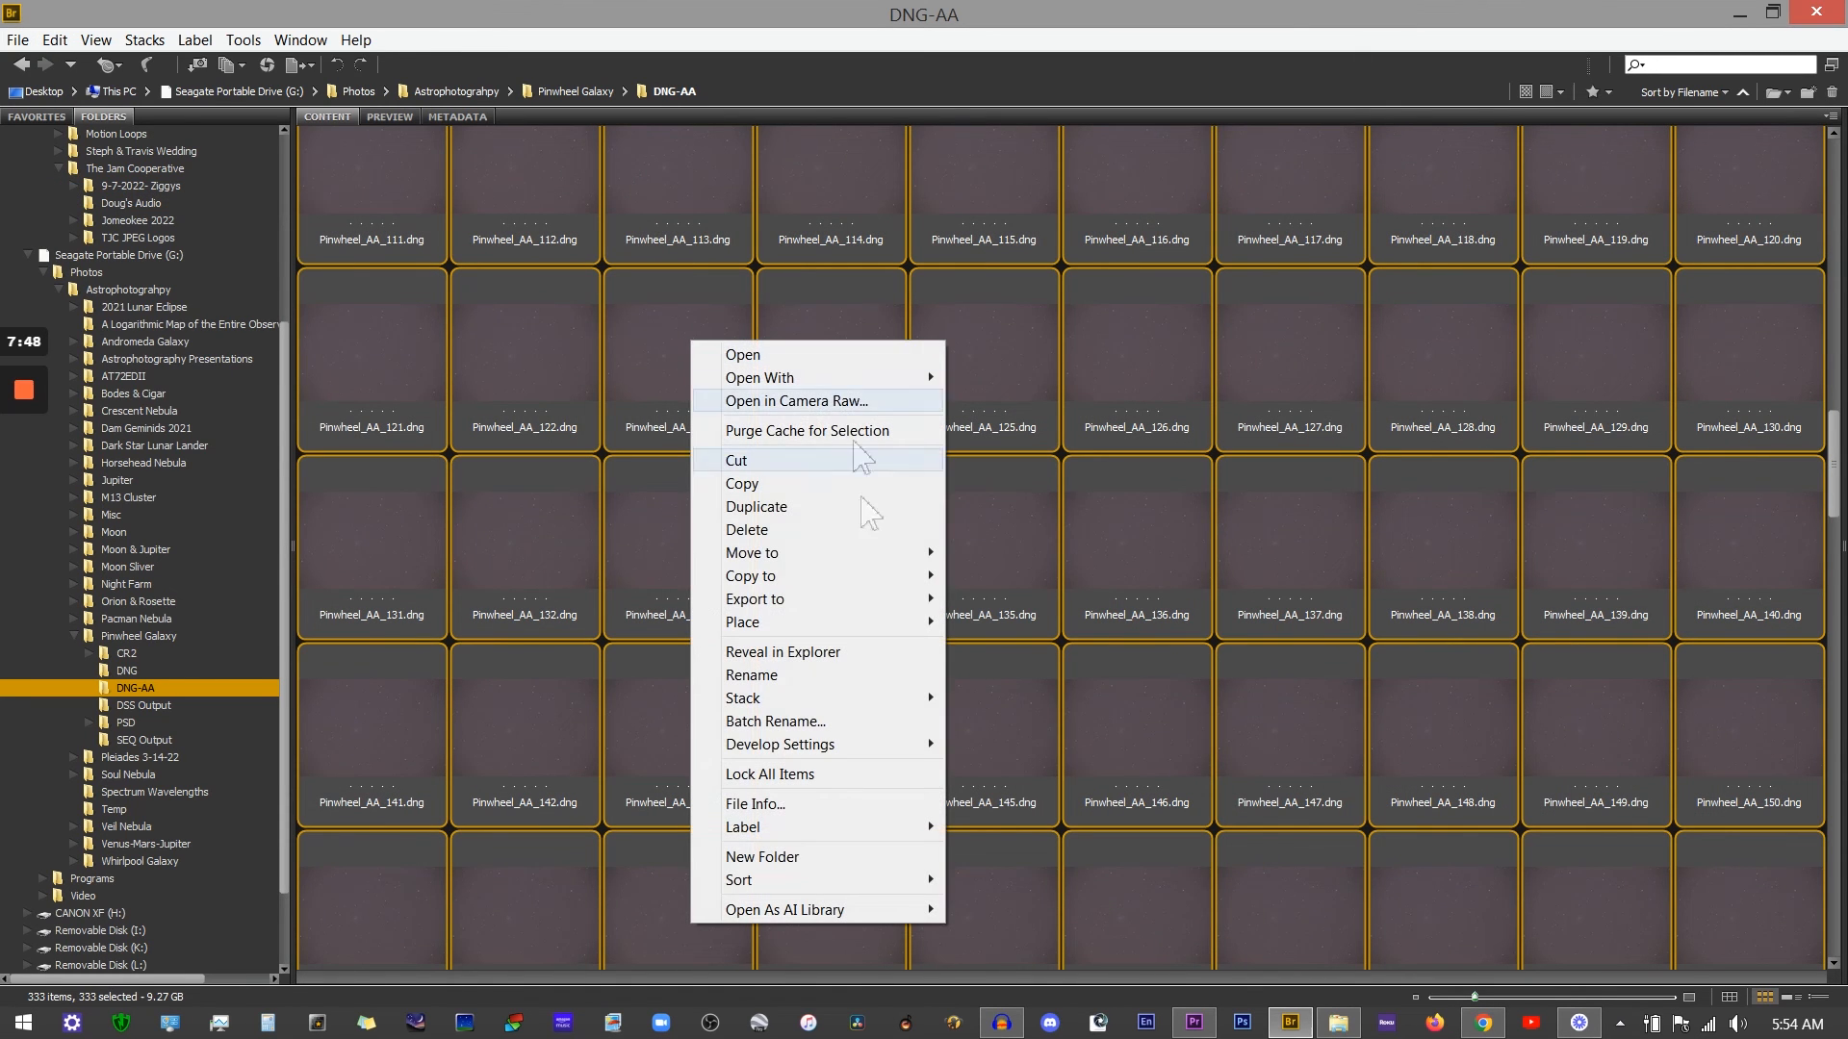
mouse_move(847, 747)
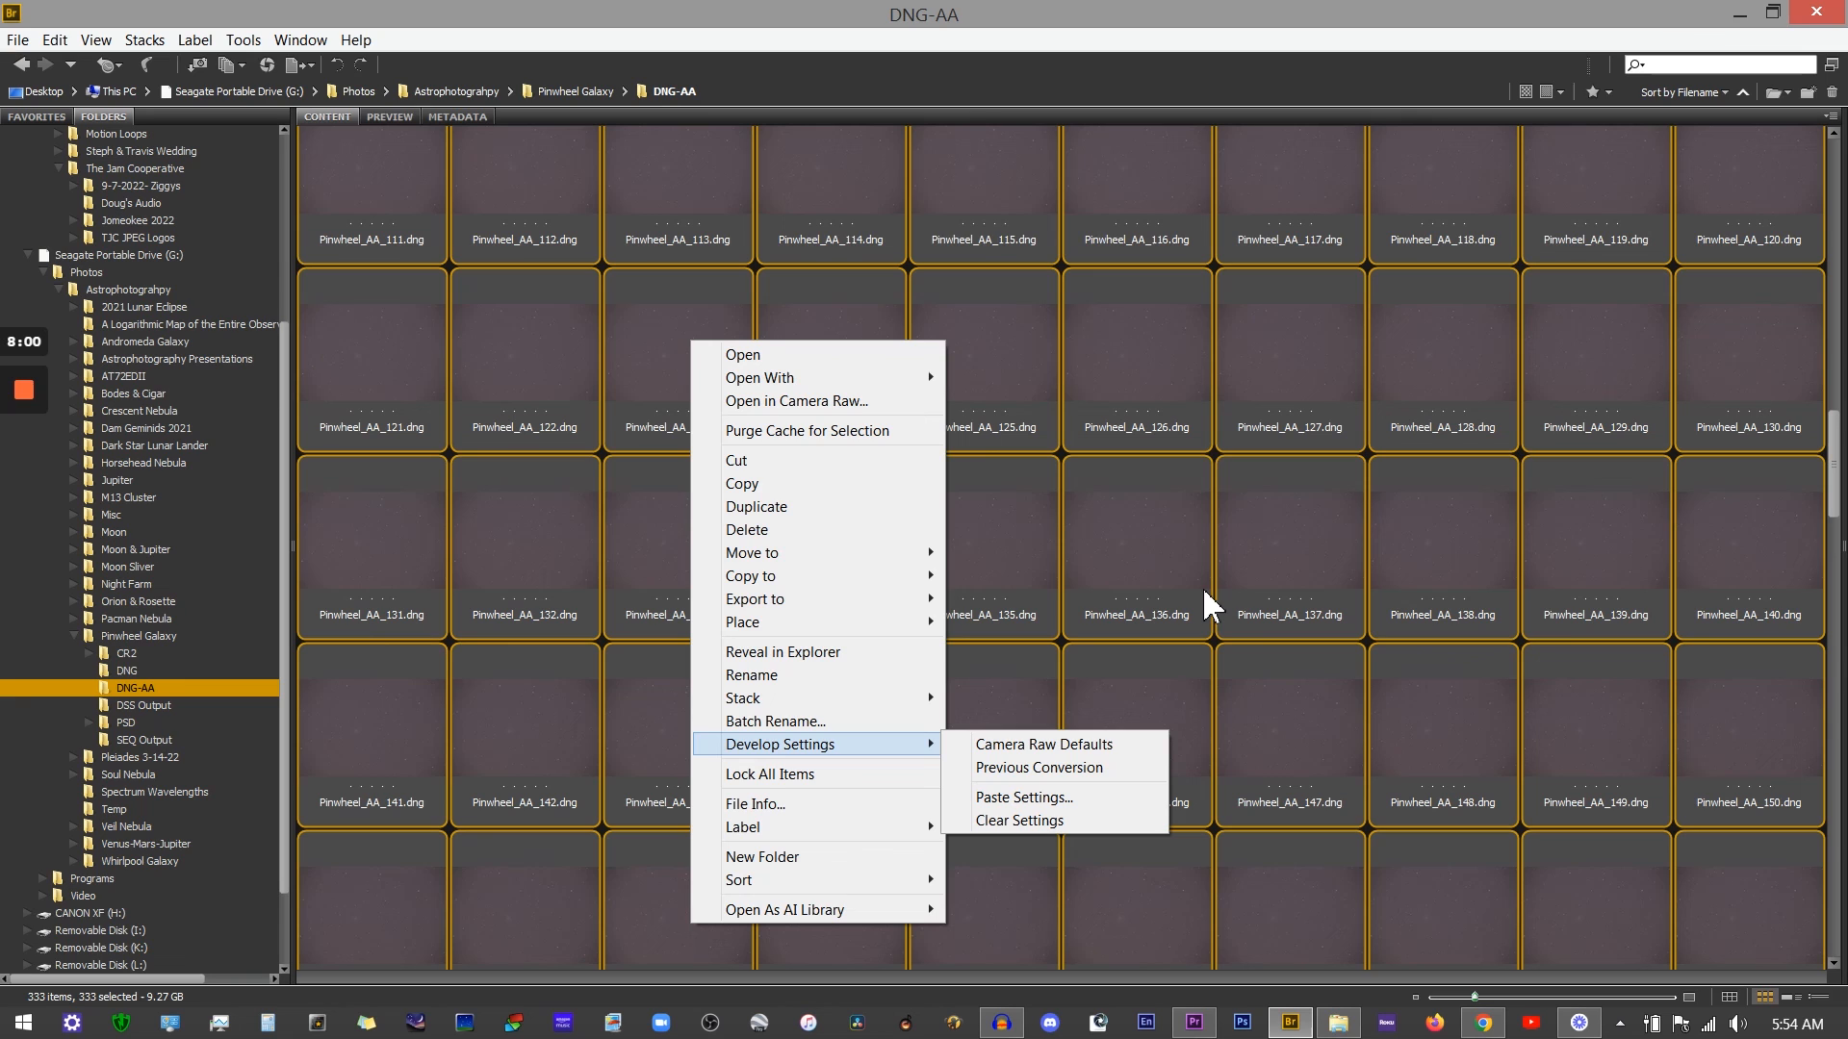
left_click(926, 84)
scroll(913, 553, "down", 5)
scroll(912, 553, "up", 18)
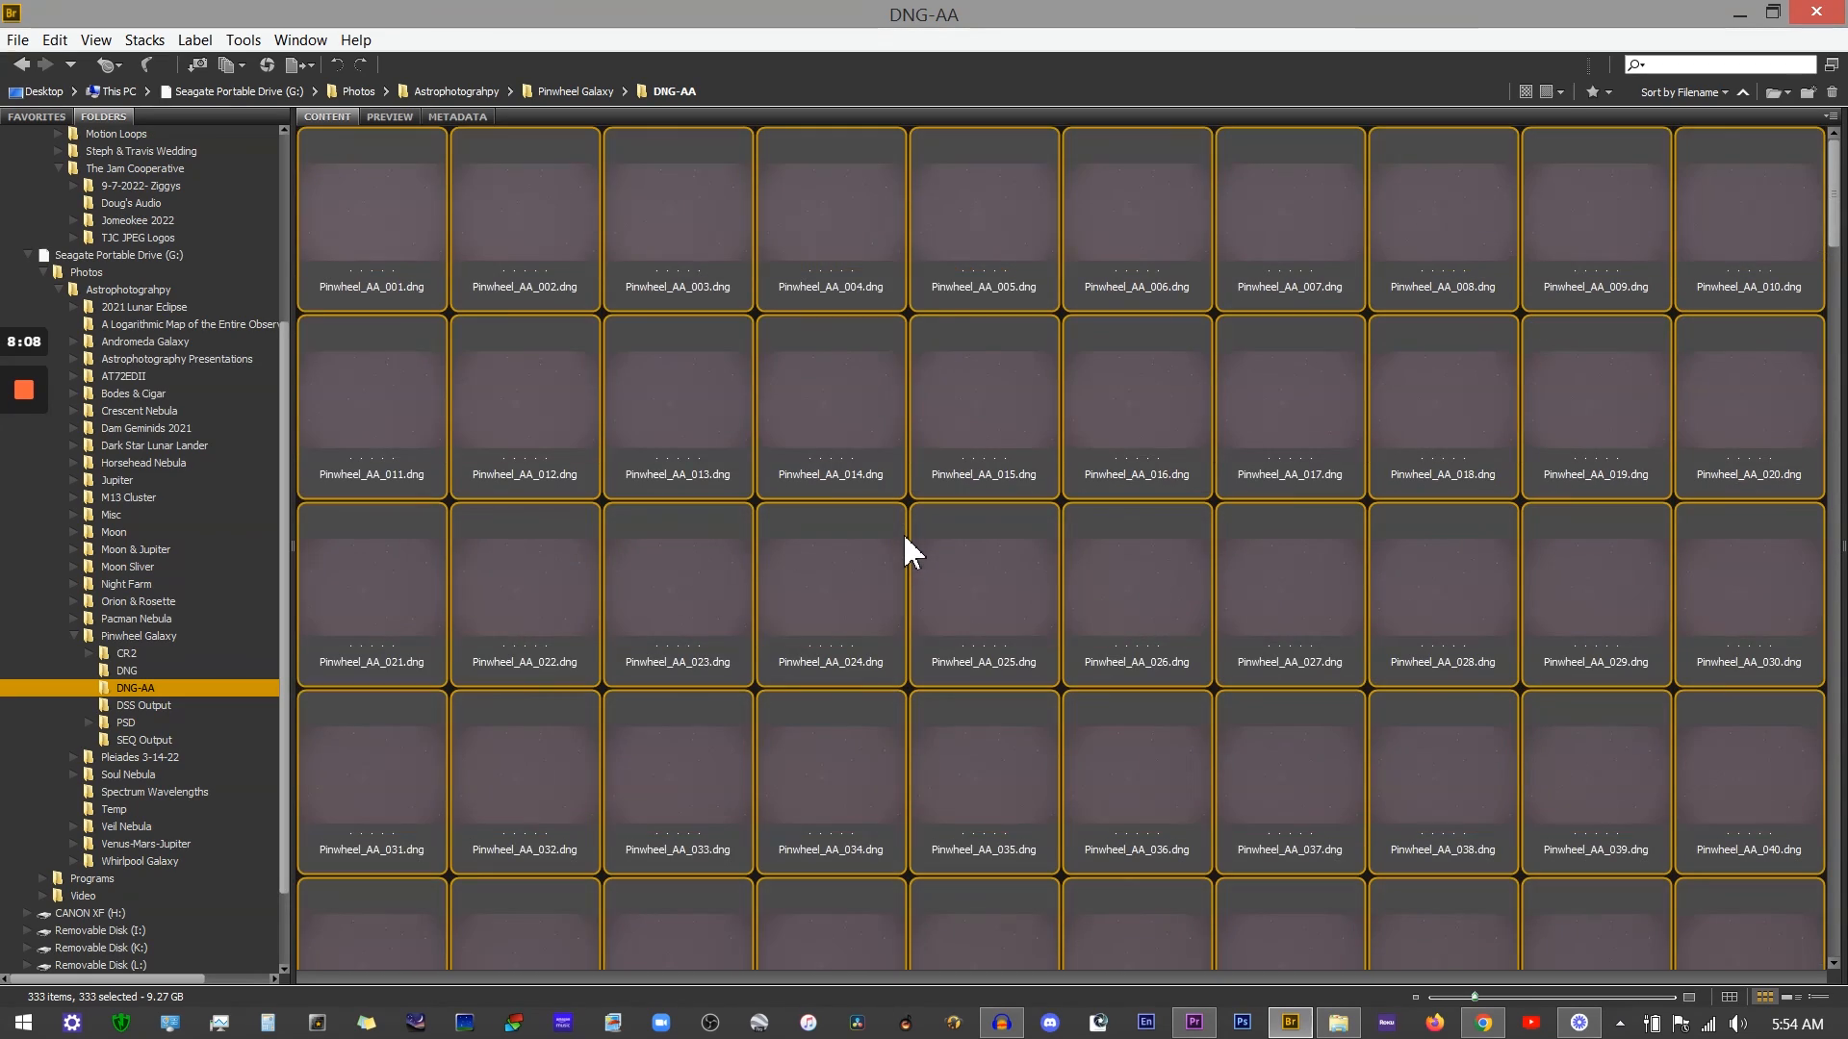